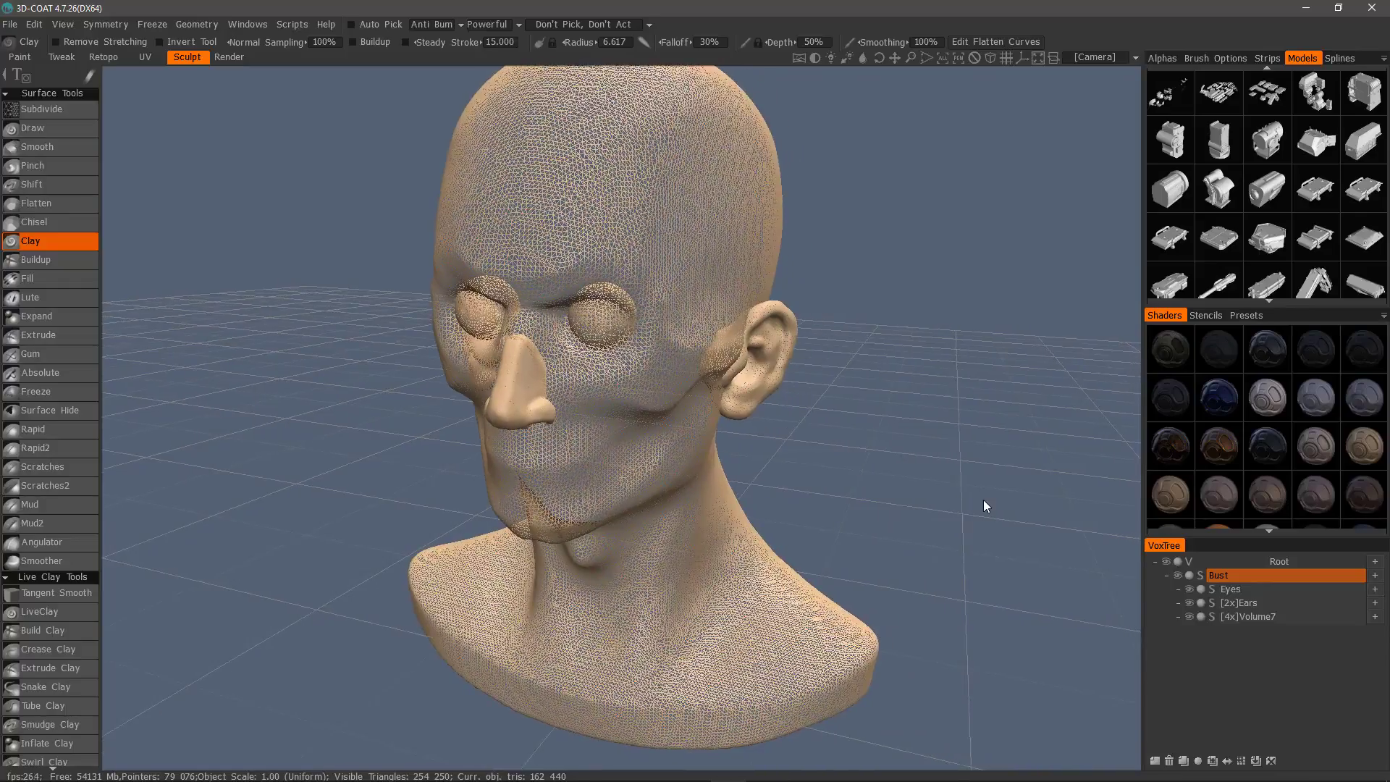
# - Merge the separate nose object Volume7 into the Bust while both are in surface mode
pyautogui.scroll(2, 622, 405)
pyautogui.keyDown('alt'); pyautogui.moveTo(544, 388); pyautogui.dragTo(826, 349); pyautogui.keyUp('alt')
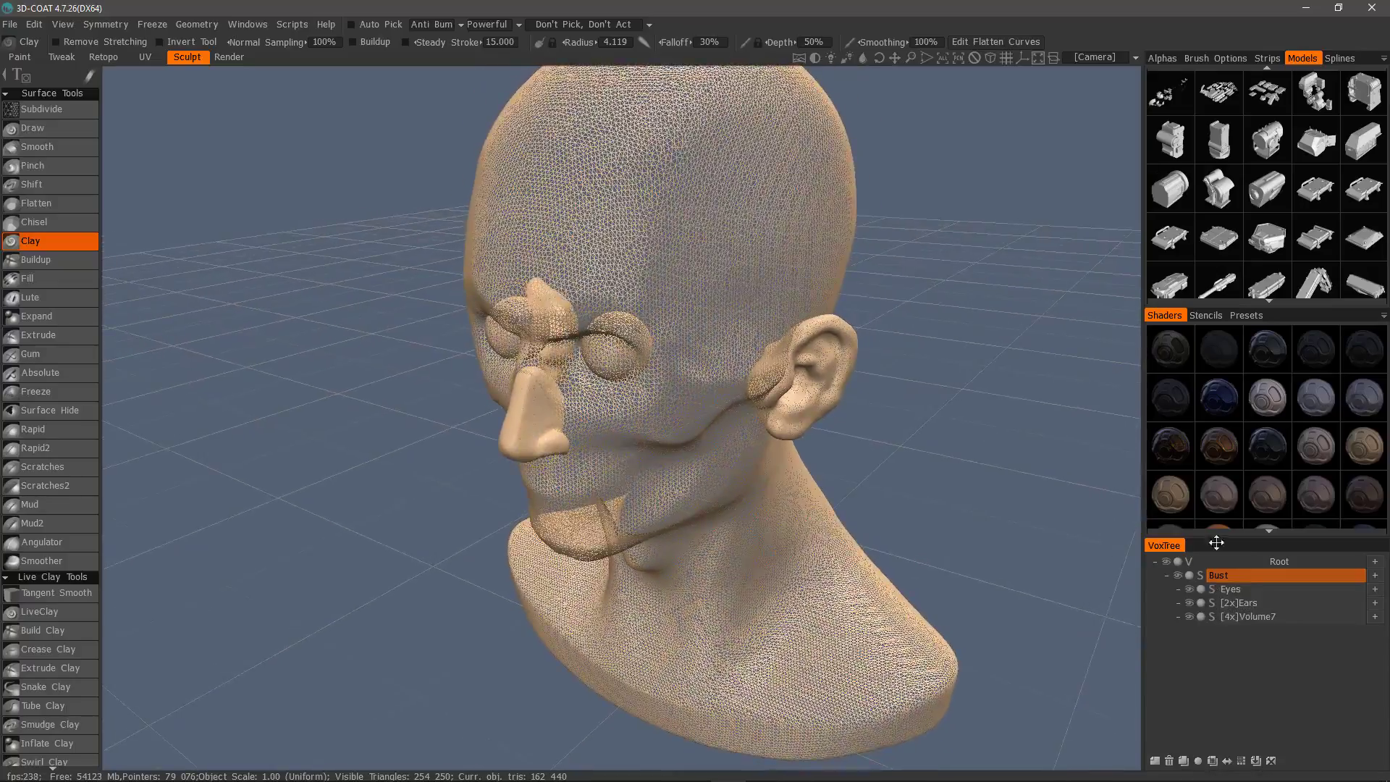
pyautogui.moveTo(949, 529)
pyautogui.mouseDown()
pyautogui.moveTo(876, 465)
pyautogui.moveTo(542, 458)
pyautogui.moveTo(522, 434)
pyautogui.mouseUp()
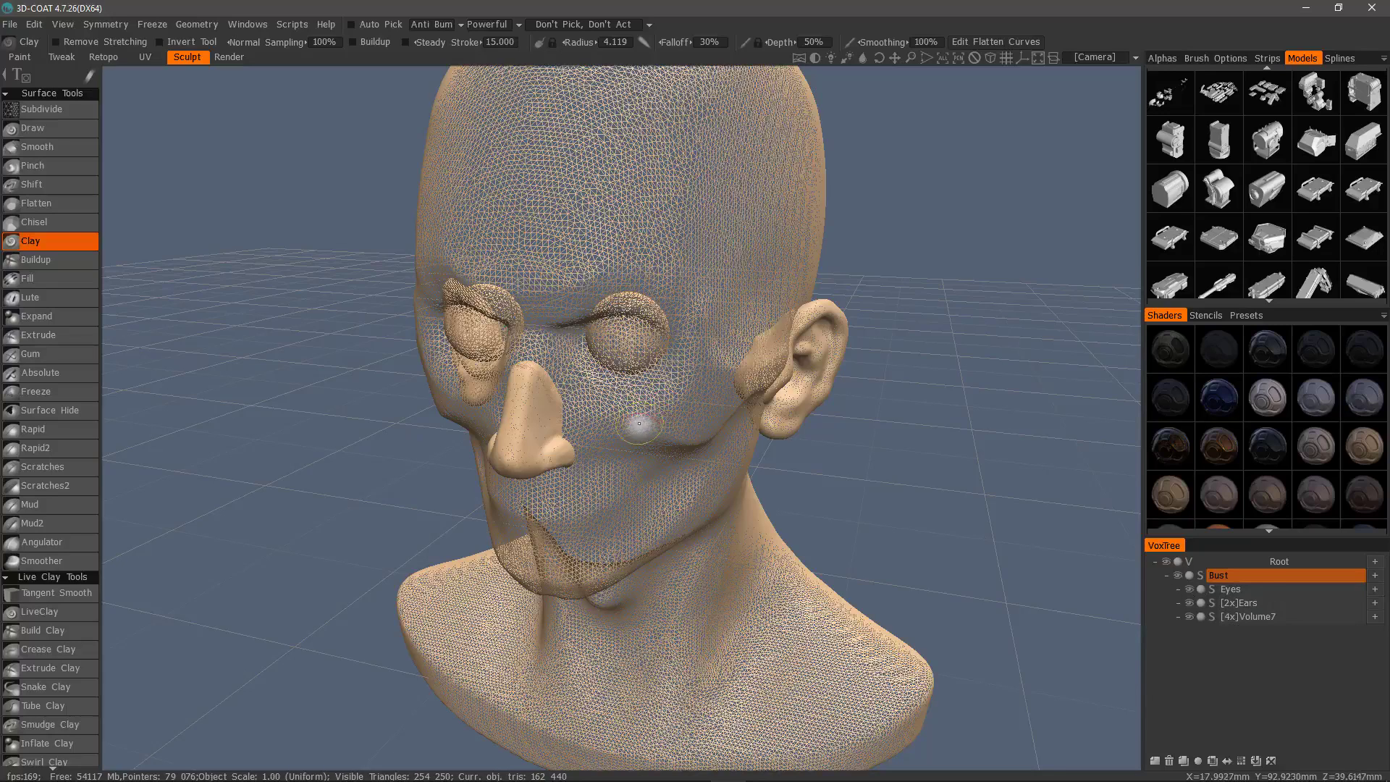
pyautogui.click(1272, 617)
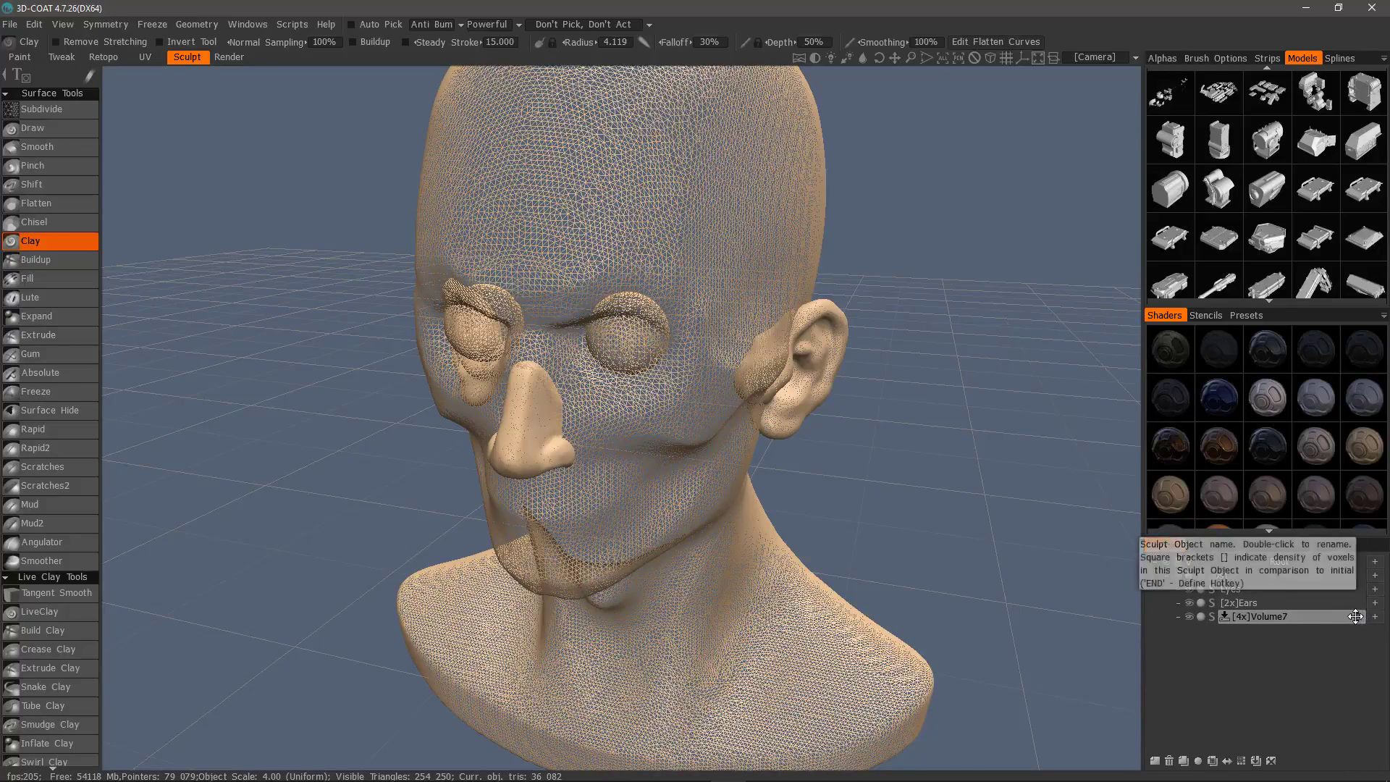
pyautogui.moveTo(1356, 616); pyautogui.dragTo(1351, 577)
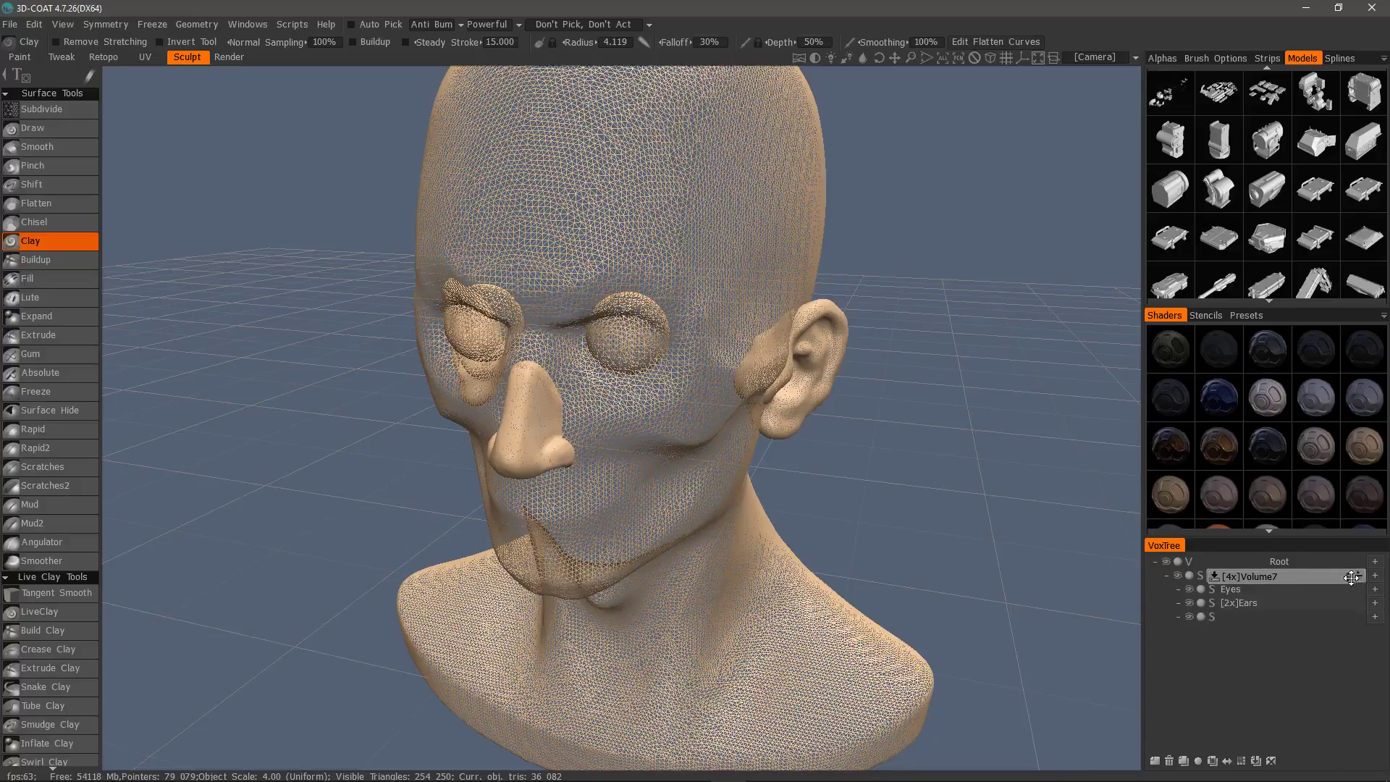
pyautogui.moveTo(1351, 577); pyautogui.dragTo(1351, 577)
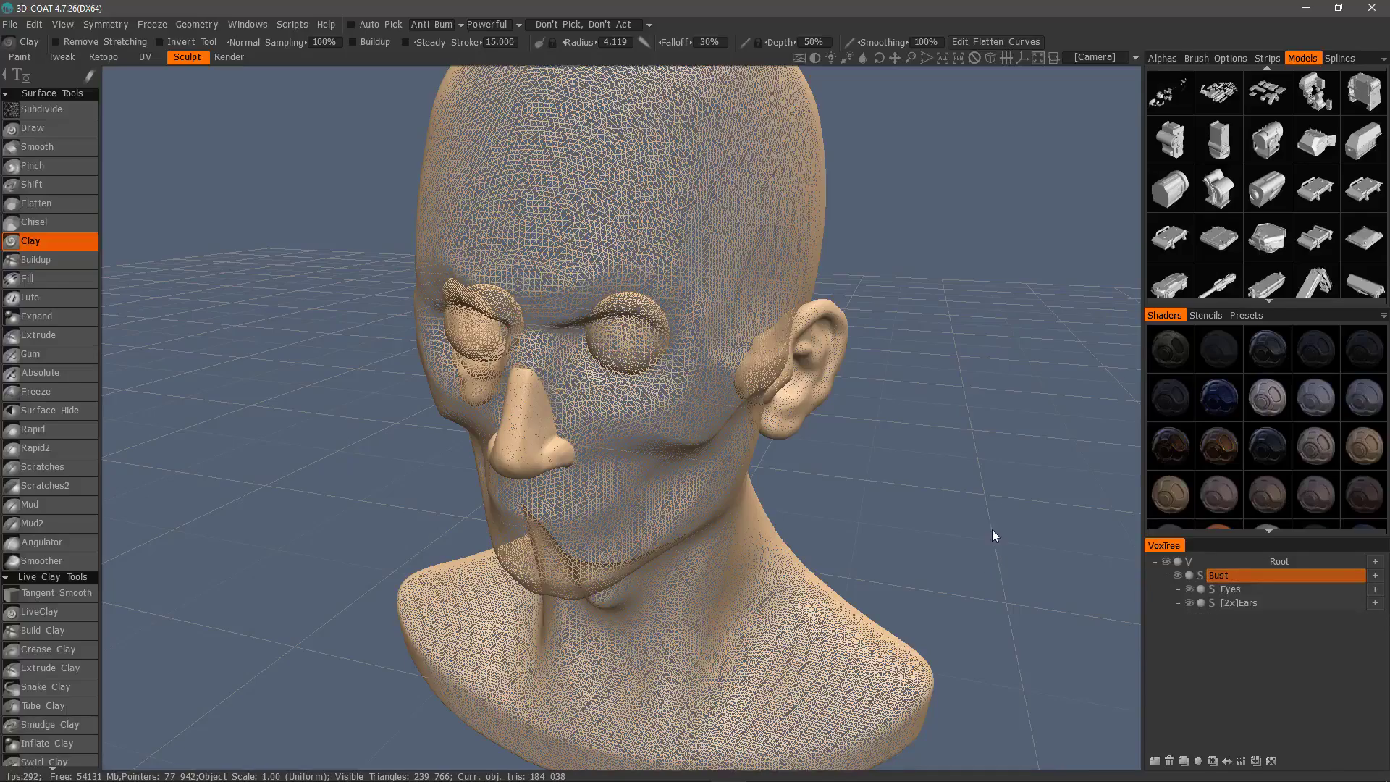
# - Examine the wireframe where the merged nose meets the face, from close up and from several angles
pyautogui.keyDown('alt'); pyautogui.moveTo(535, 380); pyautogui.dragTo(544, 409); pyautogui.keyUp('alt')
pyautogui.keyDown('alt'); pyautogui.moveTo(559, 447); pyautogui.dragTo(547, 253, button='right'); pyautogui.keyUp('alt')
pyautogui.keyDown('alt'); pyautogui.moveTo(547, 253); pyautogui.dragTo(617, 319, button='middle'); pyautogui.keyUp('alt')
pyautogui.keyDown('alt'); pyautogui.moveTo(569, 587); pyautogui.dragTo(568, 528, button='right'); pyautogui.keyUp('alt')
pyautogui.moveTo(567, 527)
pyautogui.keyDown('alt'); pyautogui.mouseDown()
pyautogui.moveTo(549, 443)
pyautogui.moveTo(472, 576)
pyautogui.mouseUp(); pyautogui.keyUp('alt')
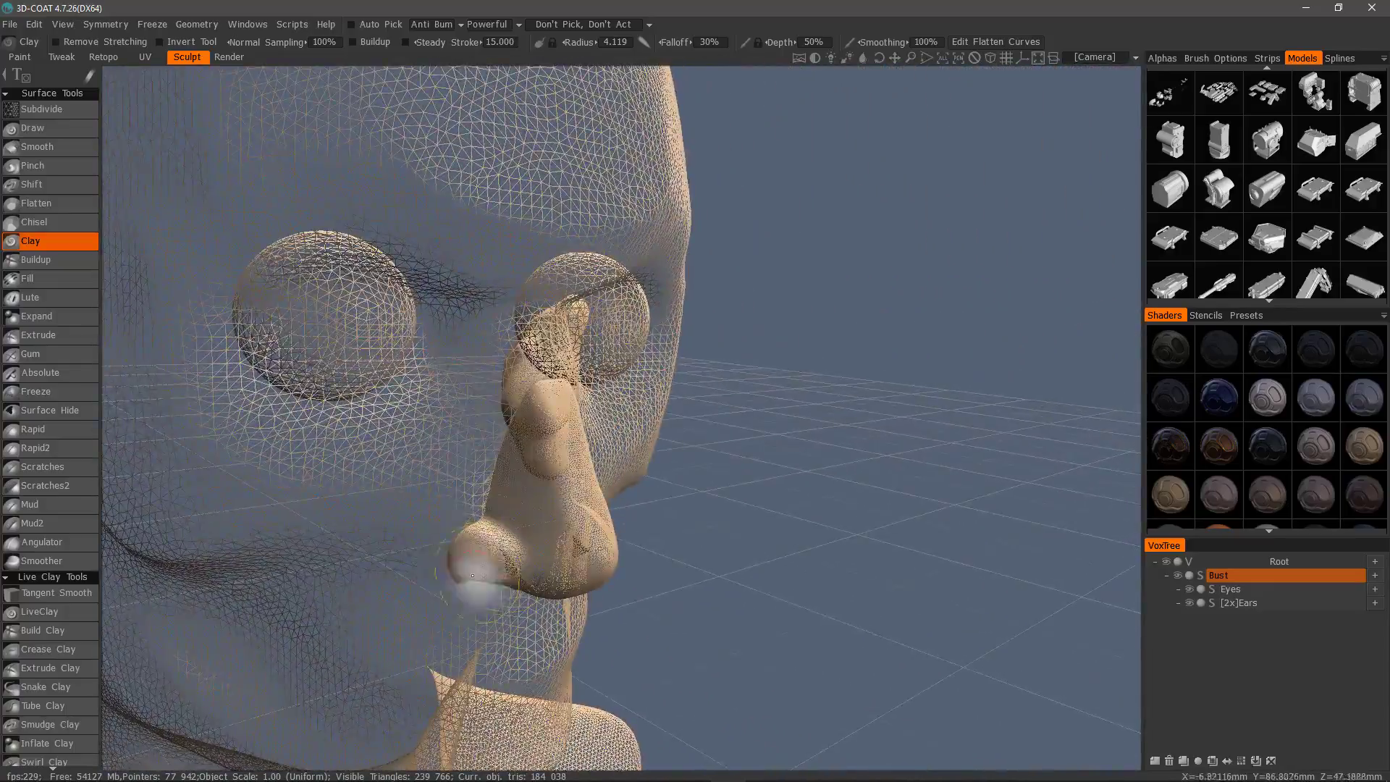
pyautogui.keyDown('alt'); pyautogui.moveTo(515, 376); pyautogui.dragTo(509, 428, button='right'); pyautogui.keyUp('alt')
pyautogui.keyDown('alt'); pyautogui.moveTo(509, 427); pyautogui.dragTo(614, 550); pyautogui.keyUp('alt')
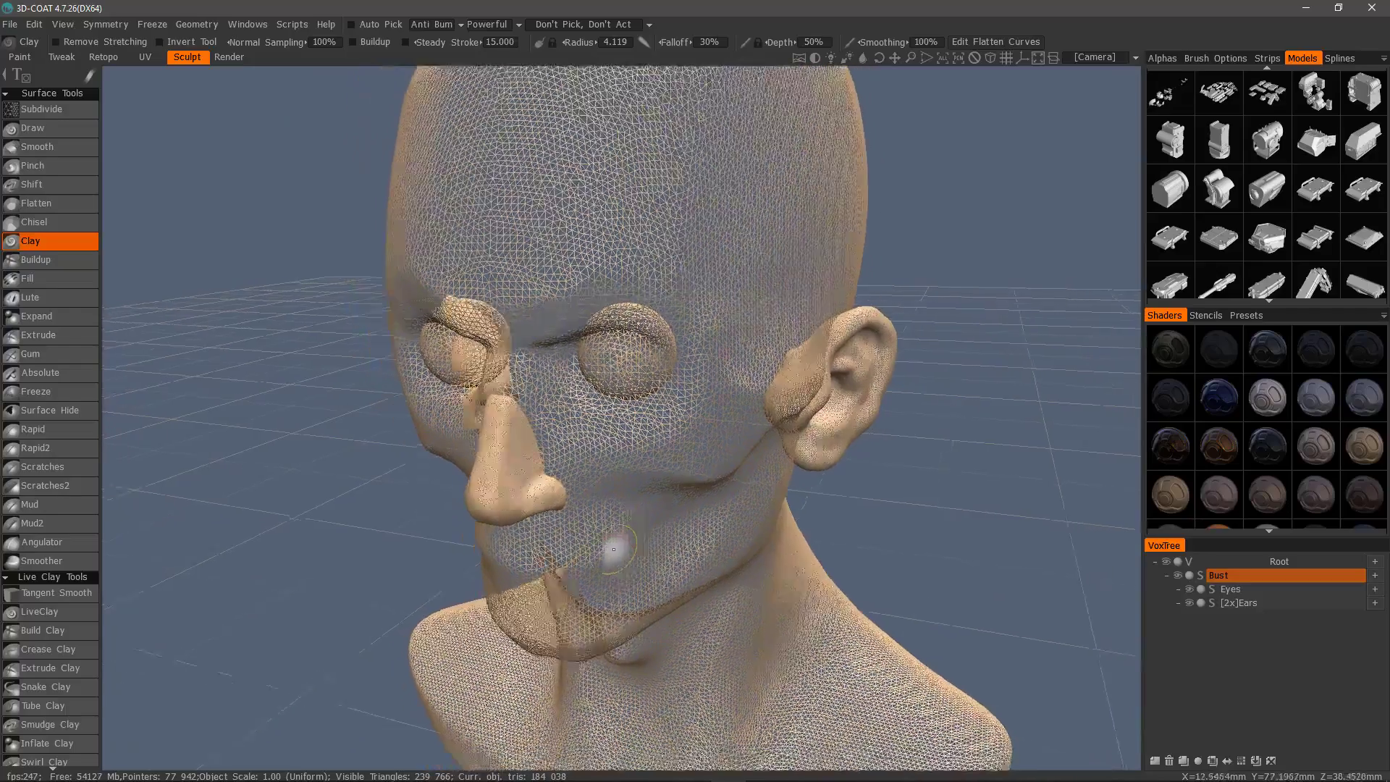
# - Merge the surface-mode Ears object into the Bust and check the mesh around the ear
pyautogui.click(1299, 604)
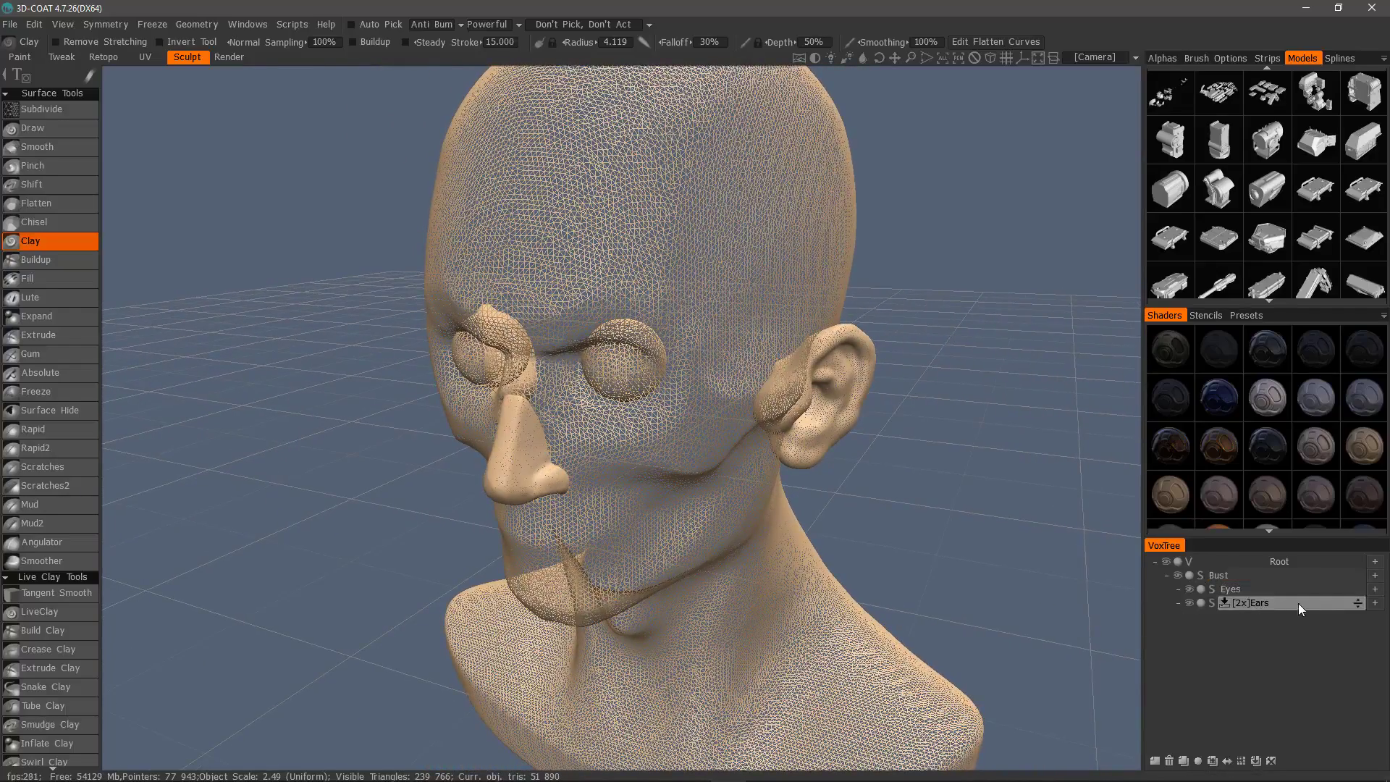
pyautogui.moveTo(1361, 605); pyautogui.dragTo(1339, 576)
pyautogui.moveTo(1002, 475)
pyautogui.mouseDown()
pyautogui.moveTo(724, 416)
pyautogui.moveTo(785, 335)
pyautogui.moveTo(847, 400)
pyautogui.moveTo(792, 475)
pyautogui.moveTo(813, 483)
pyautogui.moveTo(819, 437)
pyautogui.moveTo(790, 438)
pyautogui.mouseUp()
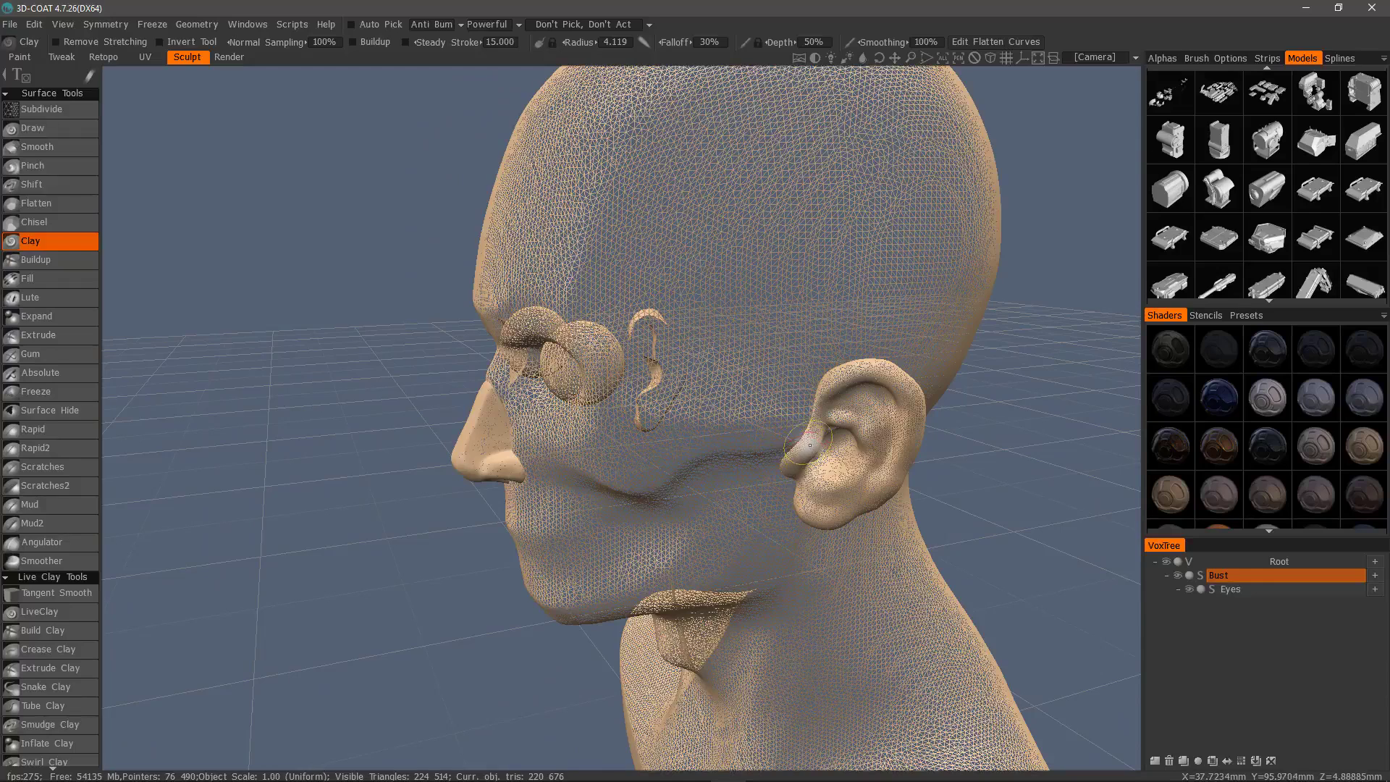
pyautogui.click(1240, 579)
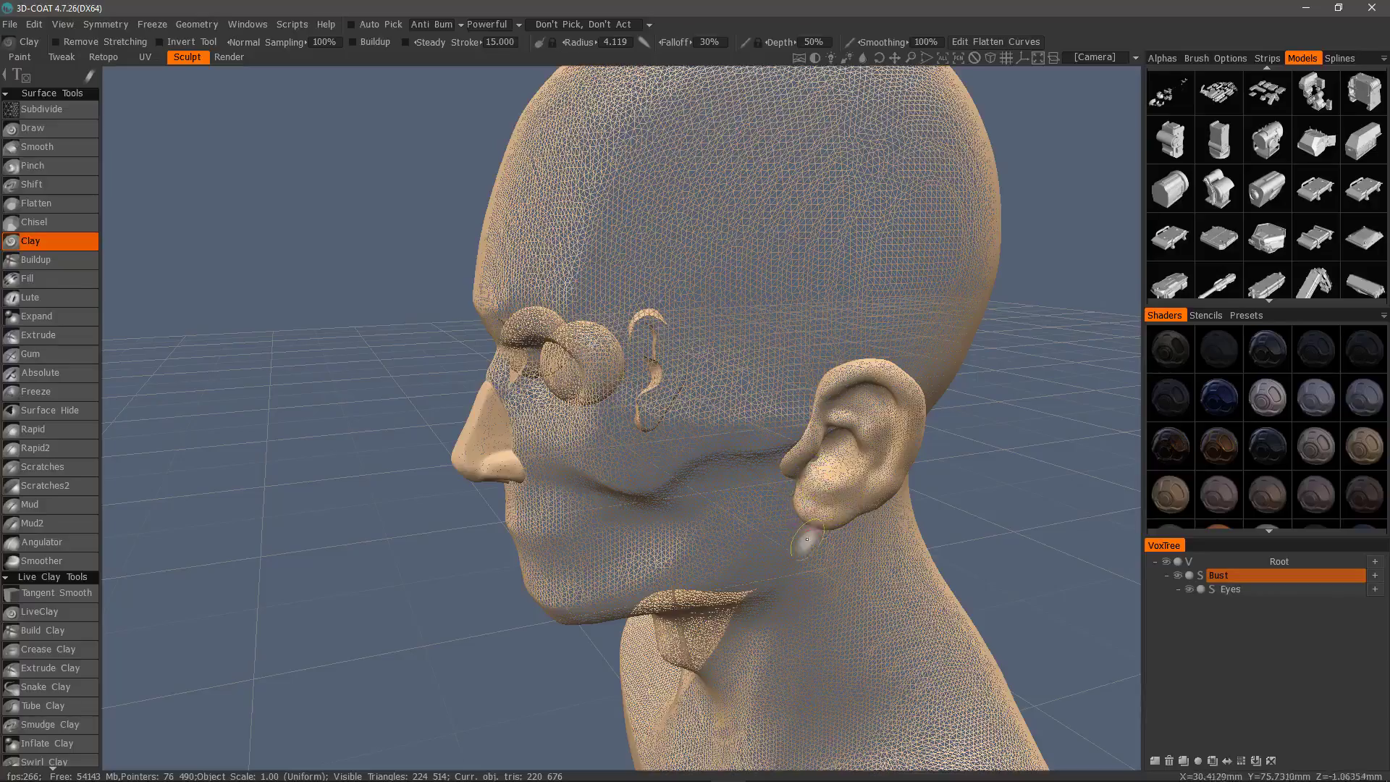
pyautogui.moveTo(808, 545); pyautogui.dragTo(706, 478, button='right')
pyautogui.moveTo(694, 386)
pyautogui.mouseDown(button='right')
pyautogui.moveTo(832, 398)
pyautogui.moveTo(1003, 460)
pyautogui.moveTo(977, 427)
pyautogui.moveTo(912, 482)
pyautogui.mouseUp(button='right')
pyautogui.keyDown('alt'); pyautogui.moveTo(923, 480); pyautogui.dragTo(923, 446); pyautogui.keyUp('alt')
pyautogui.moveTo(916, 460)
pyautogui.mouseDown(button='right')
pyautogui.moveTo(823, 413)
pyautogui.moveTo(884, 409)
pyautogui.mouseUp(button='right')
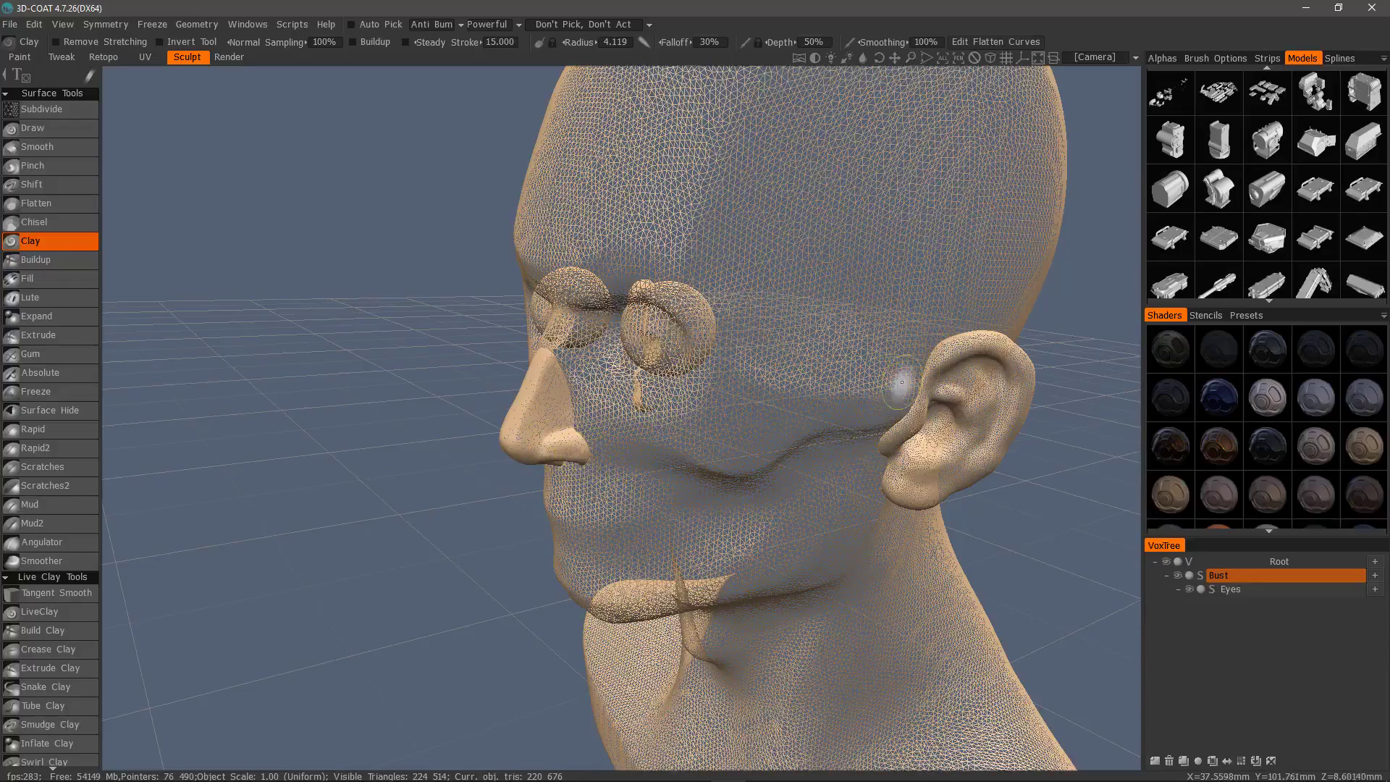
pyautogui.moveTo(876, 326)
pyautogui.mouseDown(button='right')
pyautogui.moveTo(406, 319)
pyautogui.moveTo(290, 232)
pyautogui.mouseUp(button='right')
# - Discard the unsaved changes and start a fresh voxel sculpting scene with the bust
pyautogui.click(10, 24)
pyautogui.click(29, 38)
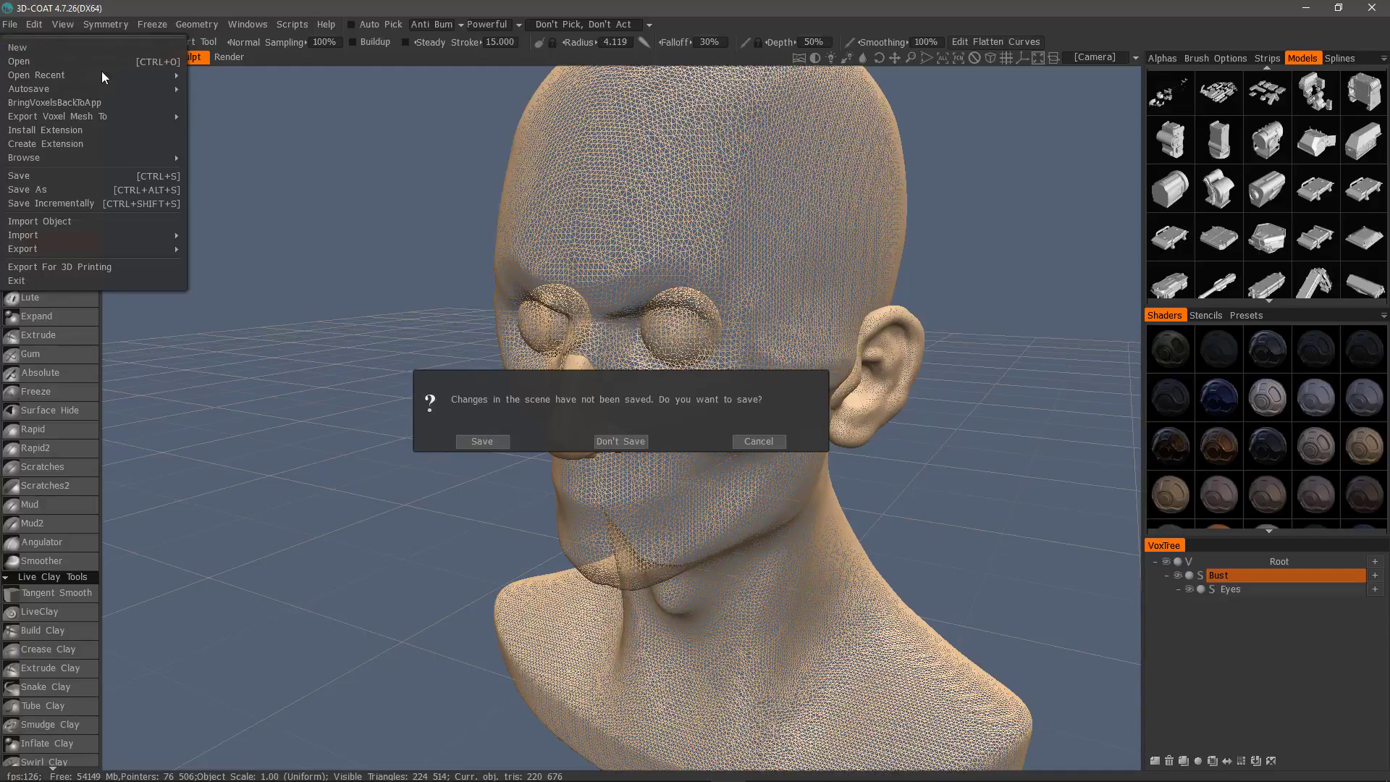
pyautogui.click(620, 441)
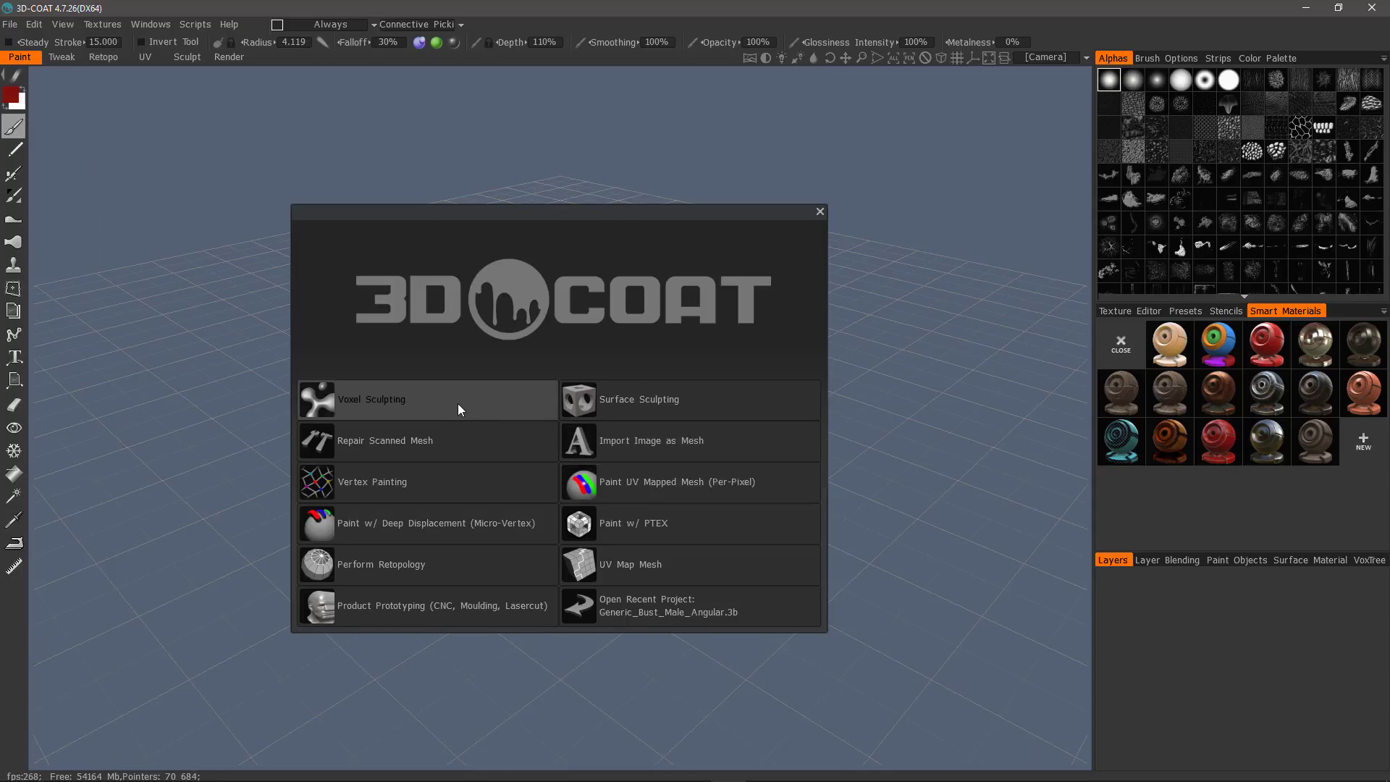
pyautogui.click(460, 404)
pyautogui.click(819, 535)
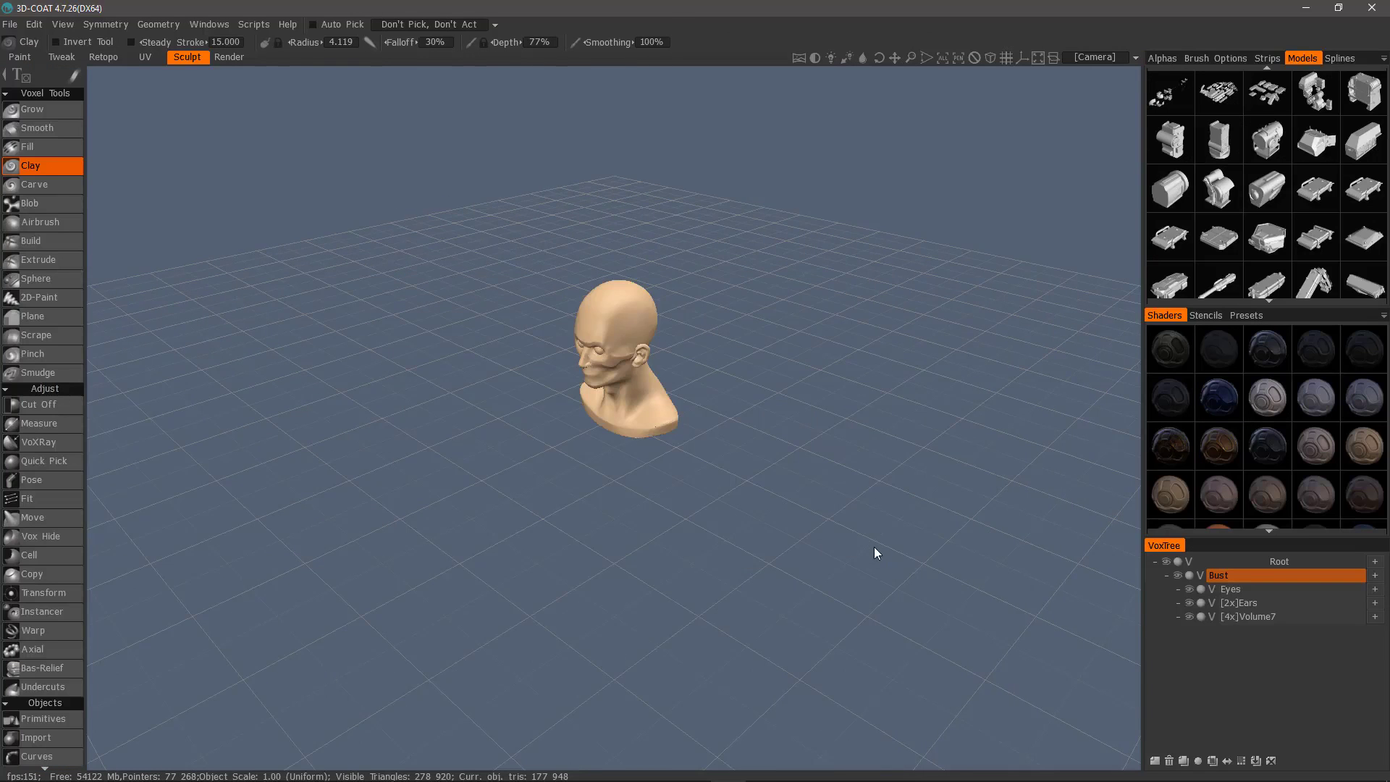
# - Merge the voxel nose object Volume7 into the voxel Bust
pyautogui.moveTo(895, 494); pyautogui.dragTo(889, 371)
pyautogui.moveTo(889, 371)
pyautogui.mouseDown(button='right')
pyautogui.moveTo(716, 288)
pyautogui.moveTo(534, 314)
pyautogui.mouseUp(button='right')
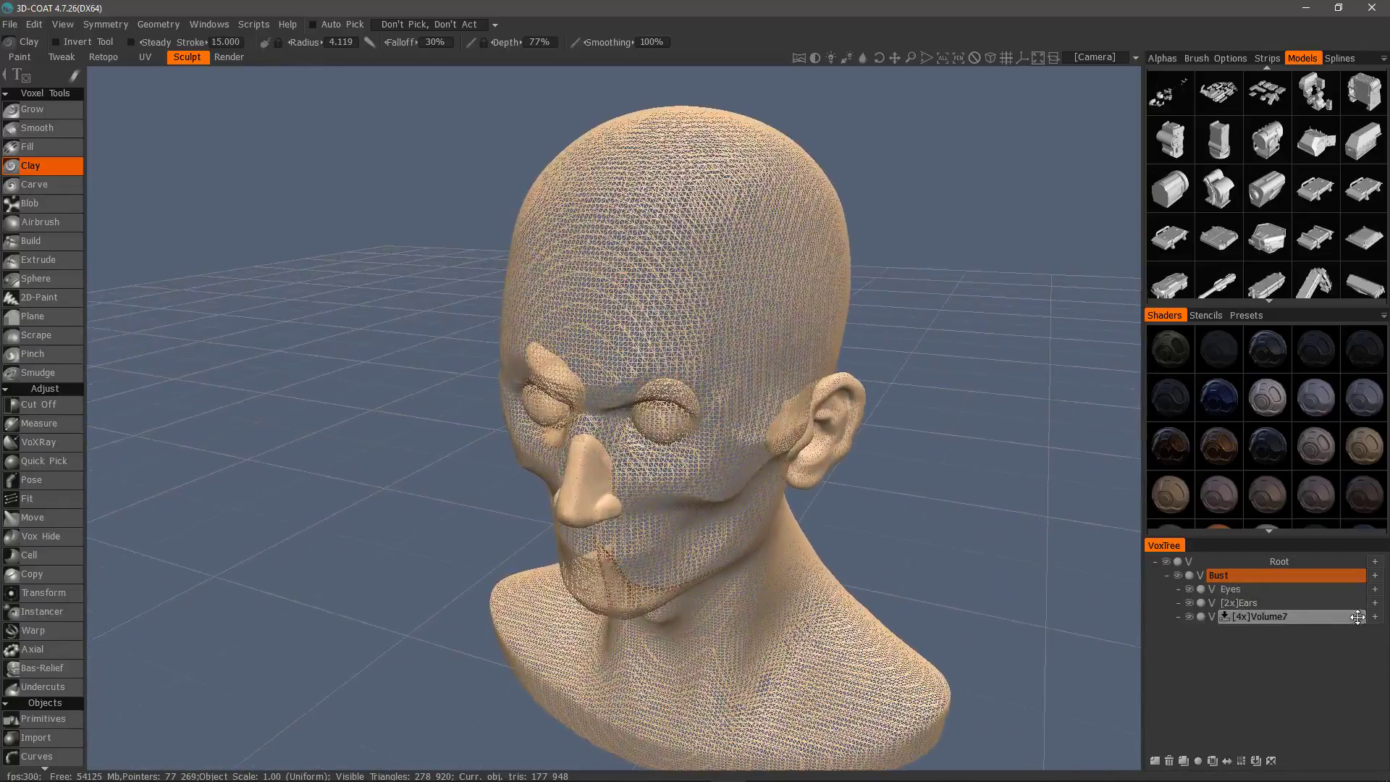
pyautogui.moveTo(1358, 617); pyautogui.dragTo(1346, 577)
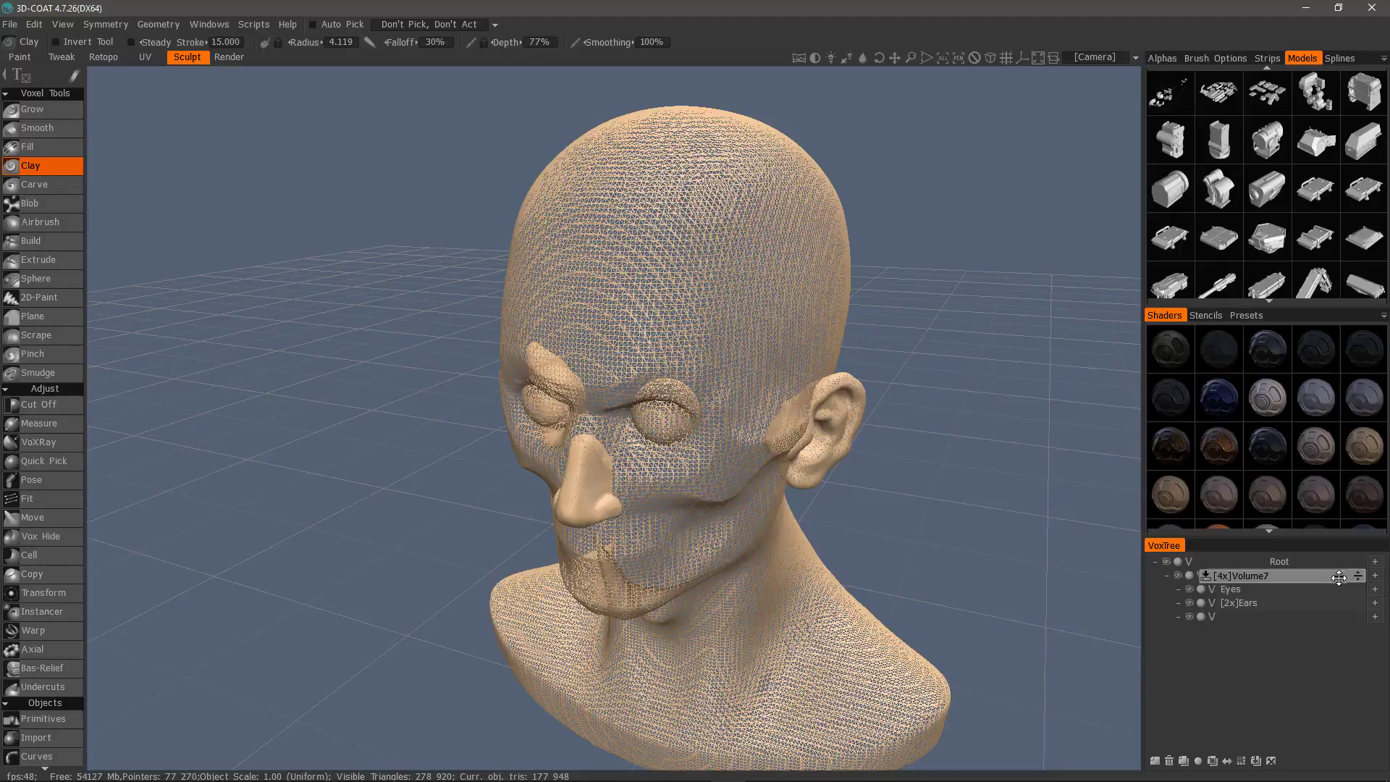
pyautogui.moveTo(1338, 577); pyautogui.dragTo(1338, 578)
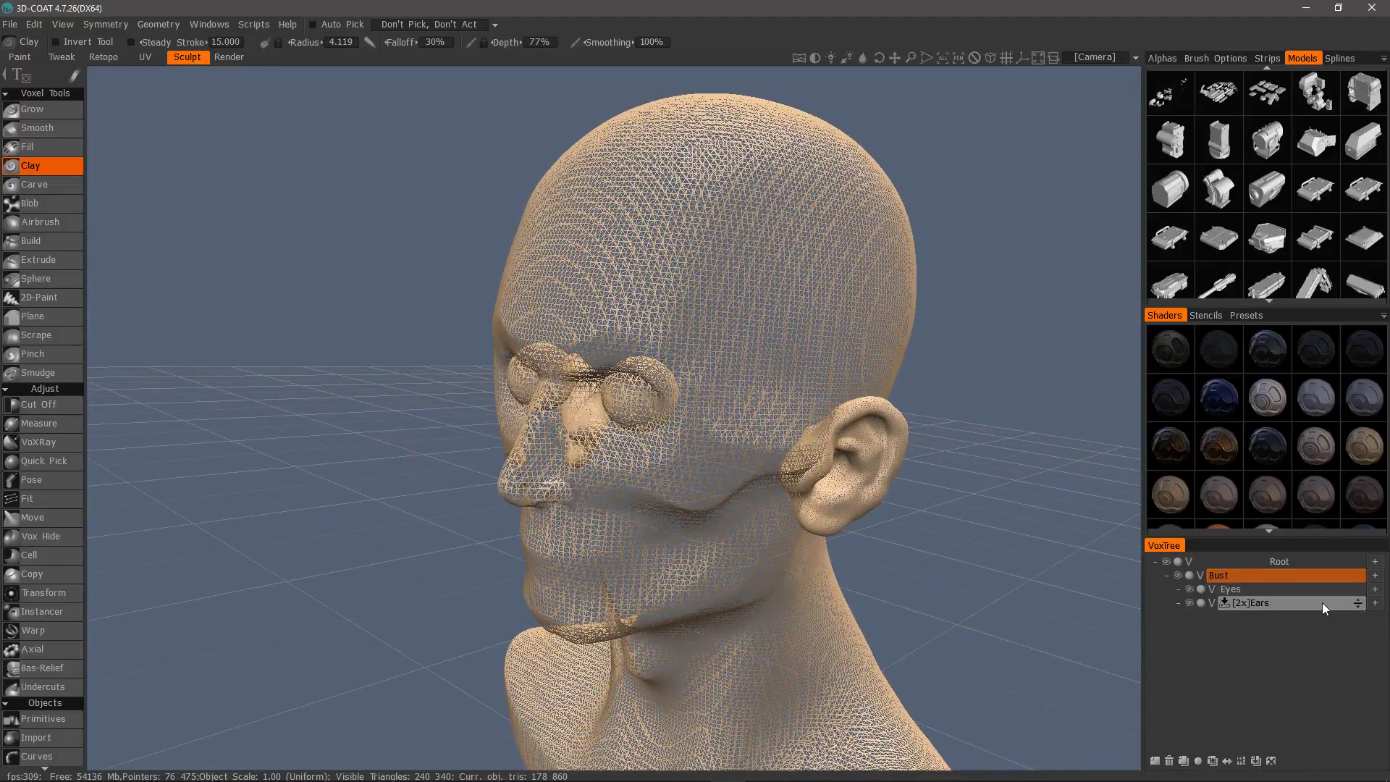
# - Merge the voxel Ears object into the Bust
pyautogui.moveTo(1356, 606); pyautogui.dragTo(1343, 577)
pyautogui.moveTo(913, 577)
pyautogui.mouseDown()
pyautogui.moveTo(858, 574)
pyautogui.moveTo(776, 536)
pyautogui.mouseUp()
pyautogui.keyDown('alt'); pyautogui.moveTo(808, 467); pyautogui.dragTo(942, 456); pyautogui.keyUp('alt')
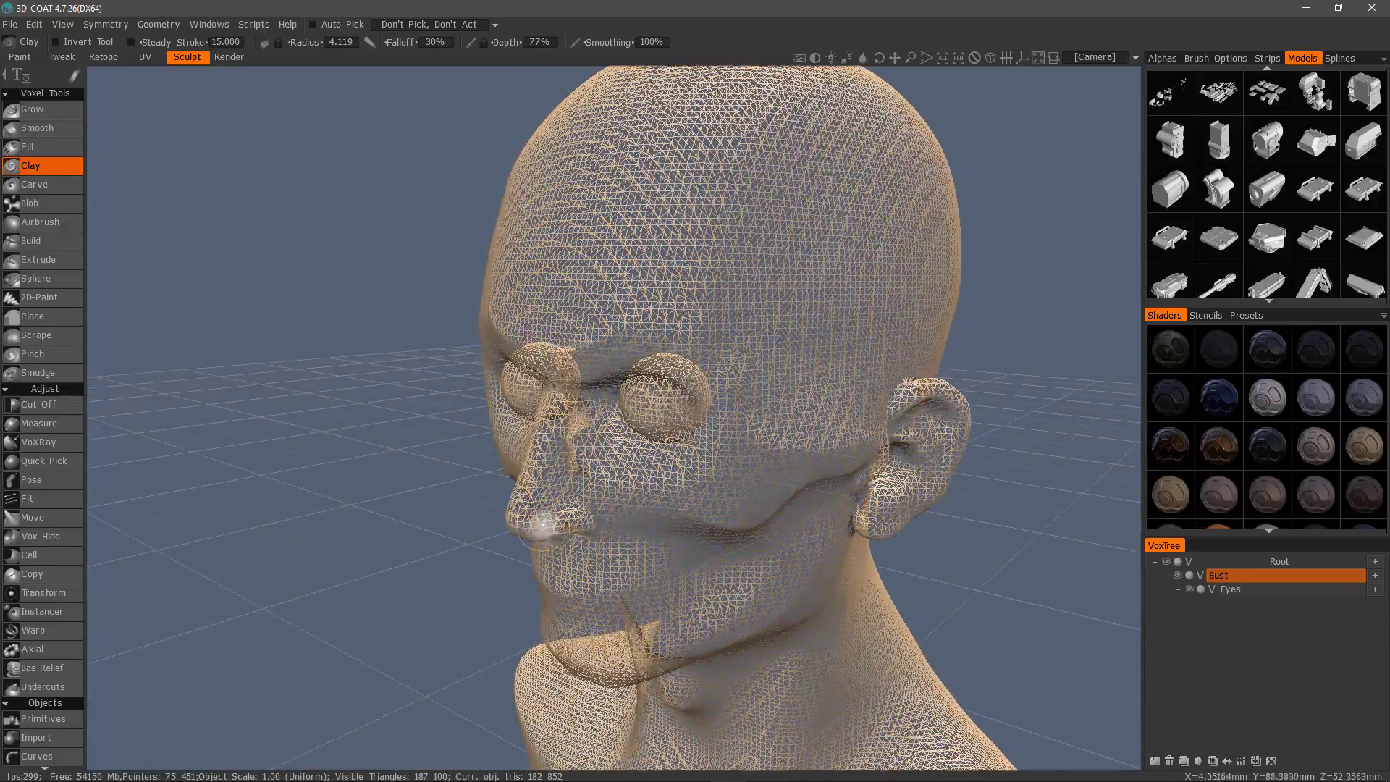
# - Inspect the merged bust's voxel mesh and increase the Bust's resolution to 2x
pyautogui.keyDown('alt'); pyautogui.moveTo(883, 352); pyautogui.dragTo(810, 311); pyautogui.keyUp('alt')
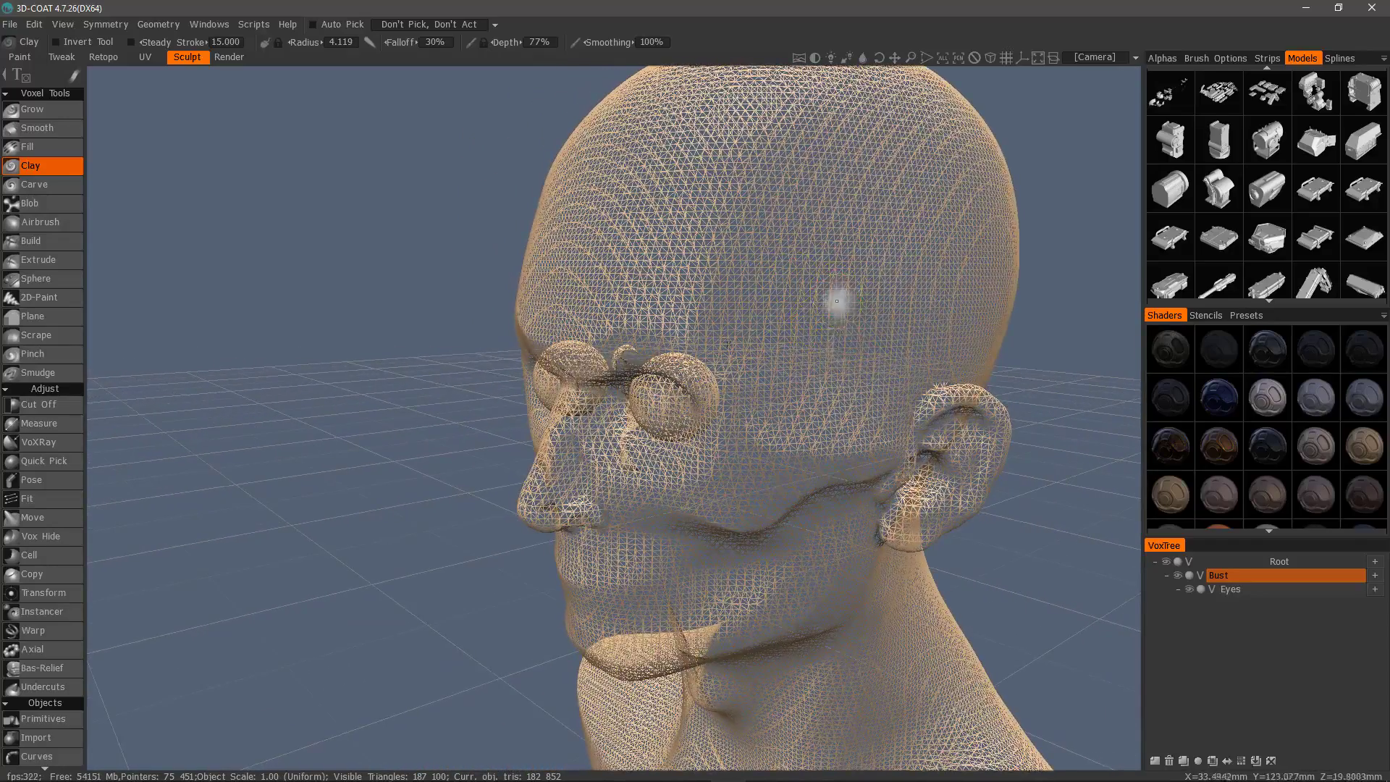
pyautogui.moveTo(684, 284)
pyautogui.keyDown('alt'); pyautogui.mouseDown()
pyautogui.moveTo(708, 260)
pyautogui.moveTo(742, 261)
pyautogui.moveTo(698, 291)
pyautogui.mouseUp(); pyautogui.keyUp('alt')
pyautogui.keyDown('alt'); pyautogui.moveTo(653, 331); pyautogui.dragTo(724, 340); pyautogui.keyUp('alt')
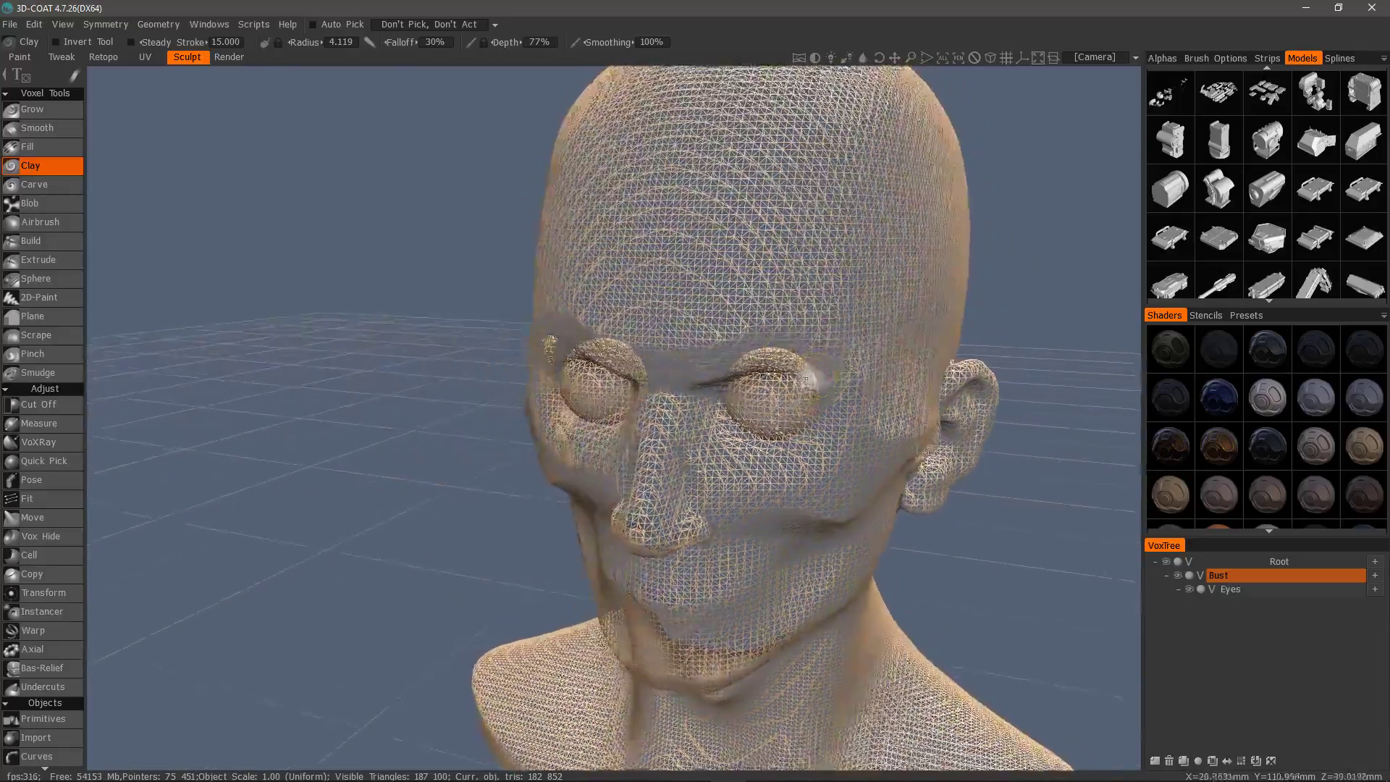
pyautogui.keyDown('alt'); pyautogui.moveTo(724, 340); pyautogui.dragTo(869, 378, button='right'); pyautogui.keyUp('alt')
pyautogui.moveTo(840, 450)
pyautogui.keyDown('alt'); pyautogui.mouseDown()
pyautogui.moveTo(871, 478)
pyautogui.moveTo(845, 475)
pyautogui.mouseUp(); pyautogui.keyUp('alt')
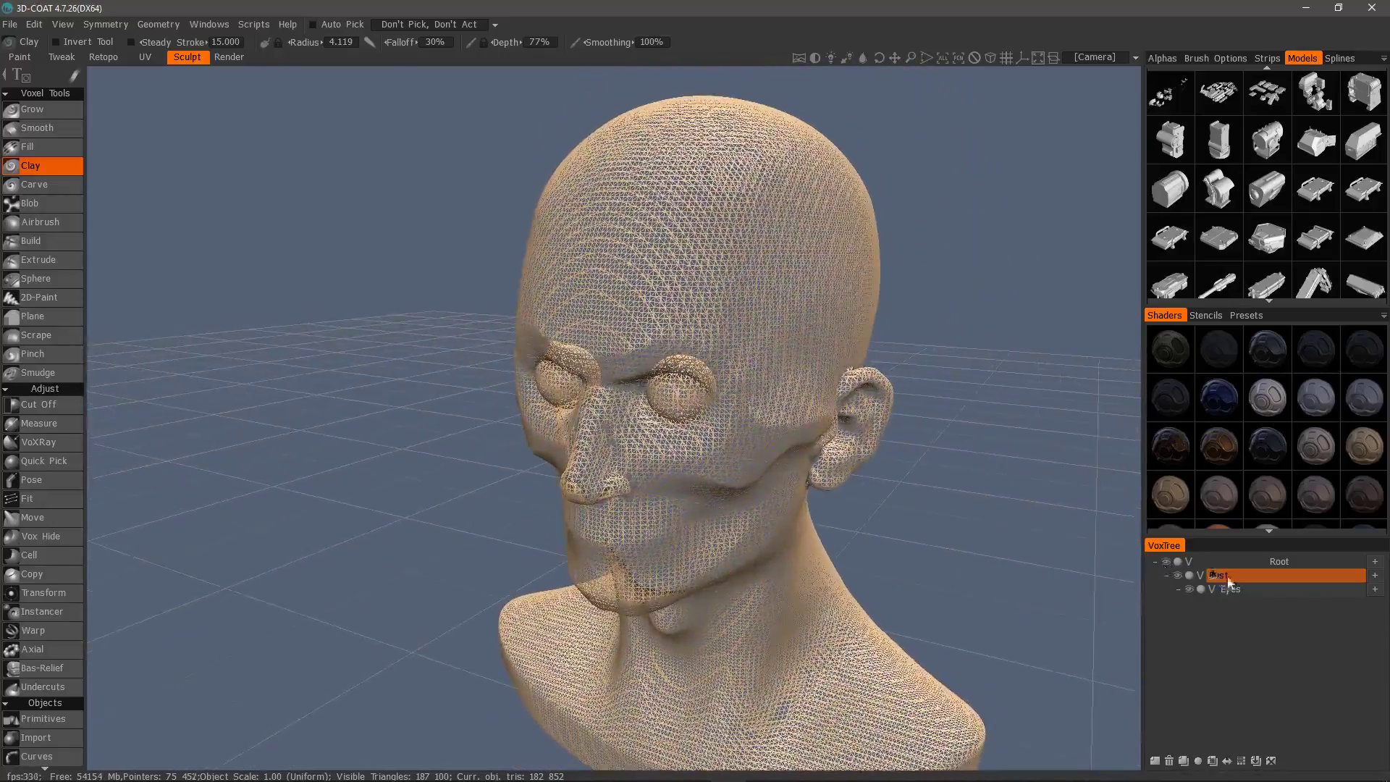
pyautogui.keyDown('alt'); pyautogui.moveTo(679, 265); pyautogui.dragTo(662, 320); pyautogui.keyUp('alt')
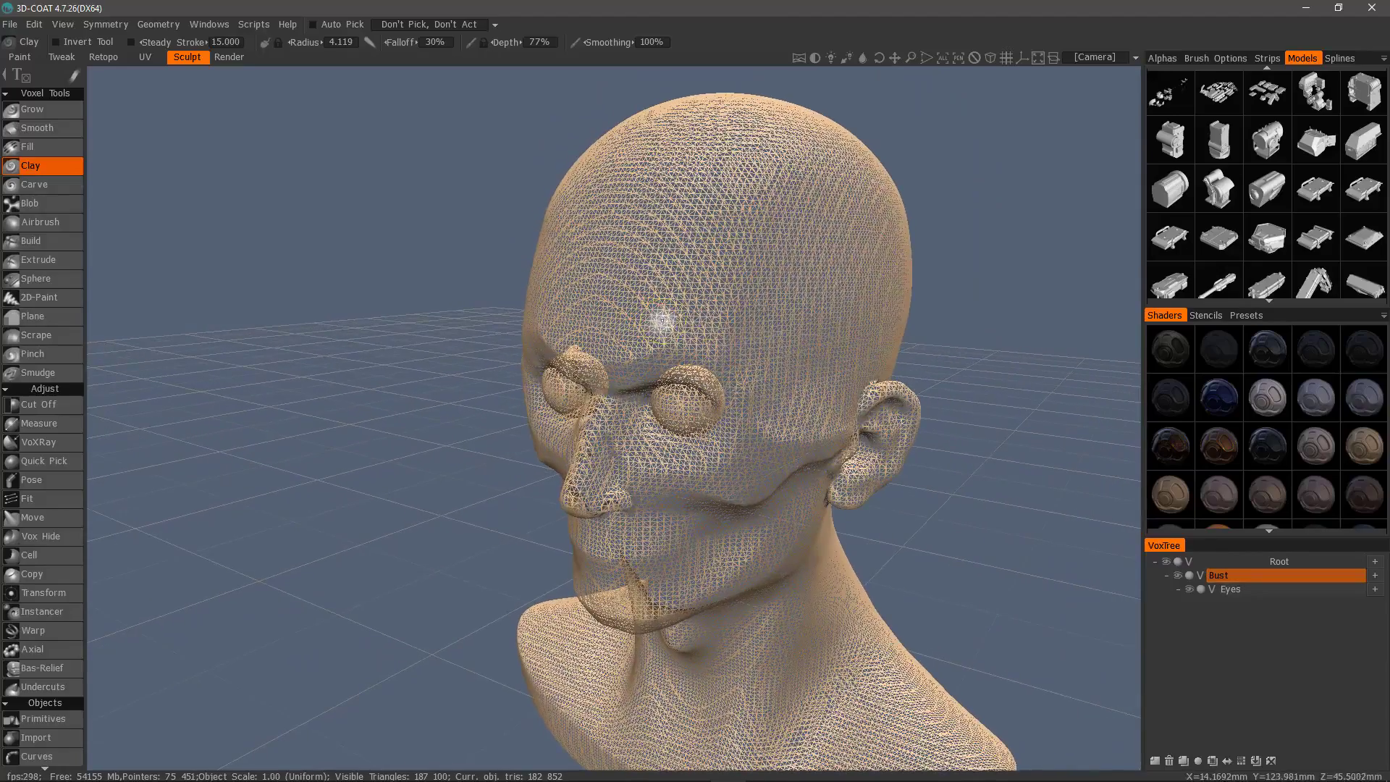
pyautogui.click(1242, 761)
pyautogui.keyDown('alt'); pyautogui.moveTo(1052, 534); pyautogui.dragTo(1037, 530); pyautogui.keyUp('alt')
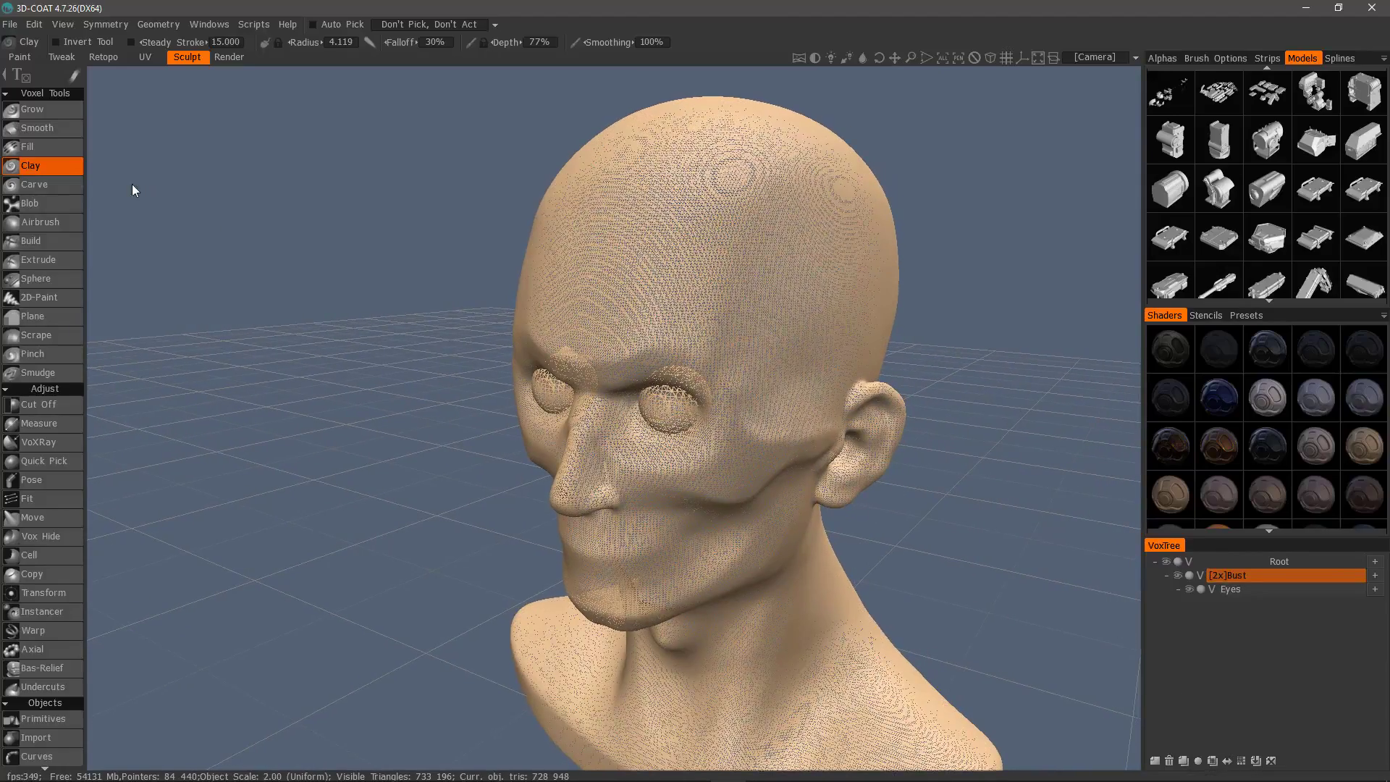
# - Add overlapping strokes with the Build brush above the left eyebrow, stacking them up the forehead
pyautogui.click(52, 244)
pyautogui.moveTo(617, 292)
pyautogui.keyDown('alt'); pyautogui.mouseDown()
pyautogui.moveTo(630, 320)
pyautogui.moveTo(647, 320)
pyautogui.moveTo(657, 279)
pyautogui.mouseUp(); pyautogui.keyUp('alt')
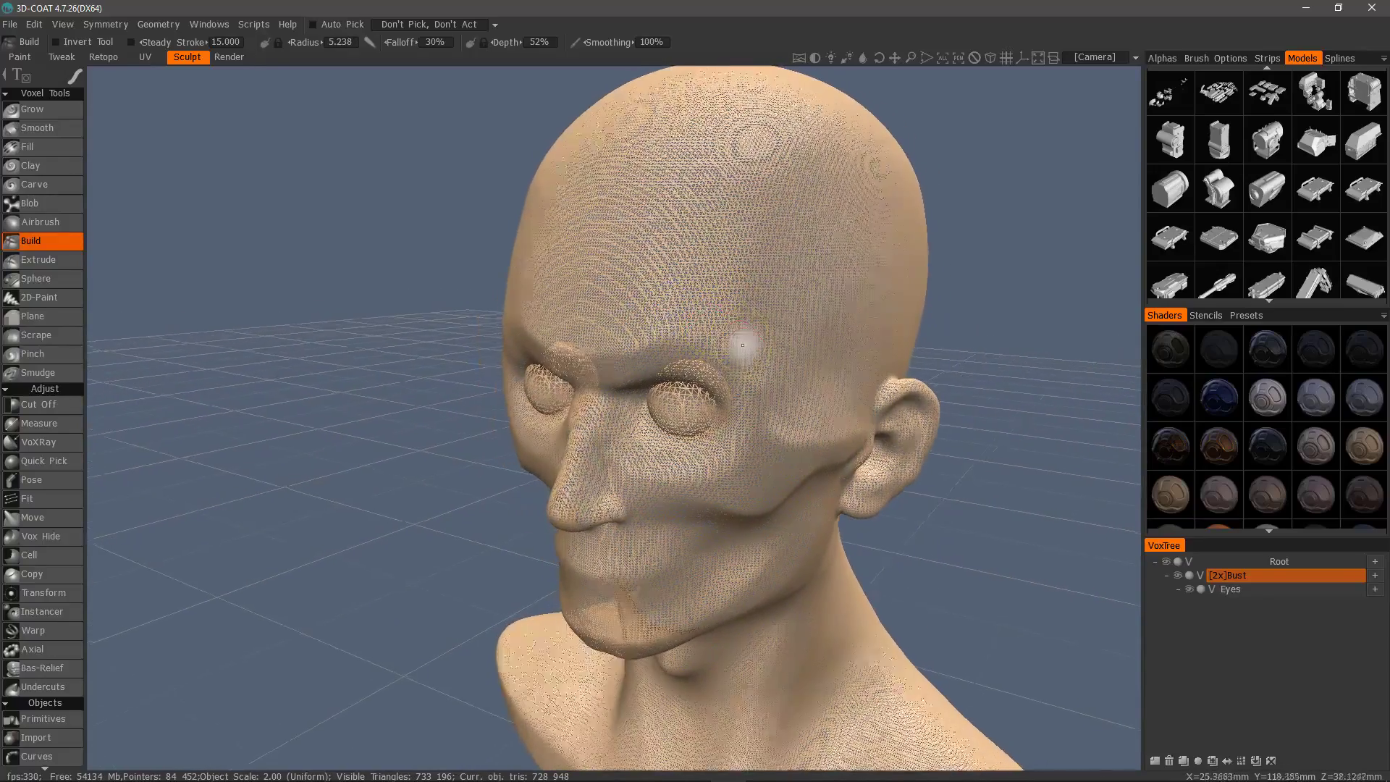
pyautogui.moveTo(633, 328); pyautogui.dragTo(771, 347)
pyautogui.moveTo(656, 315)
pyautogui.mouseDown()
pyautogui.moveTo(721, 314)
pyautogui.moveTo(769, 341)
pyautogui.moveTo(743, 313)
pyautogui.moveTo(773, 323)
pyautogui.mouseUp()
pyautogui.moveTo(663, 291); pyautogui.dragTo(781, 312)
pyautogui.moveTo(672, 281)
pyautogui.mouseDown()
pyautogui.moveTo(779, 303)
pyautogui.moveTo(774, 291)
pyautogui.mouseUp()
pyautogui.moveTo(680, 270); pyautogui.dragTo(779, 293)
pyautogui.moveTo(688, 262)
pyautogui.mouseDown()
pyautogui.moveTo(765, 268)
pyautogui.moveTo(780, 287)
pyautogui.moveTo(760, 259)
pyautogui.moveTo(778, 280)
pyautogui.mouseUp()
pyautogui.moveTo(612, 344)
pyautogui.keyDown('alt'); pyautogui.mouseDown()
pyautogui.moveTo(713, 325)
pyautogui.moveTo(736, 348)
pyautogui.moveTo(707, 357)
pyautogui.moveTo(745, 405)
pyautogui.moveTo(709, 379)
pyautogui.mouseUp(); pyautogui.keyUp('alt')
# - Undo all the Build strokes above the left eyebrow
pyautogui.hotkey('ctrl', 'z')
pyautogui.hotkey('ctrl', 'z')
pyautogui.hotkey('ctrl', 'z')
pyautogui.hotkey('ctrl', 'z')
pyautogui.hotkey('ctrl', 'z')
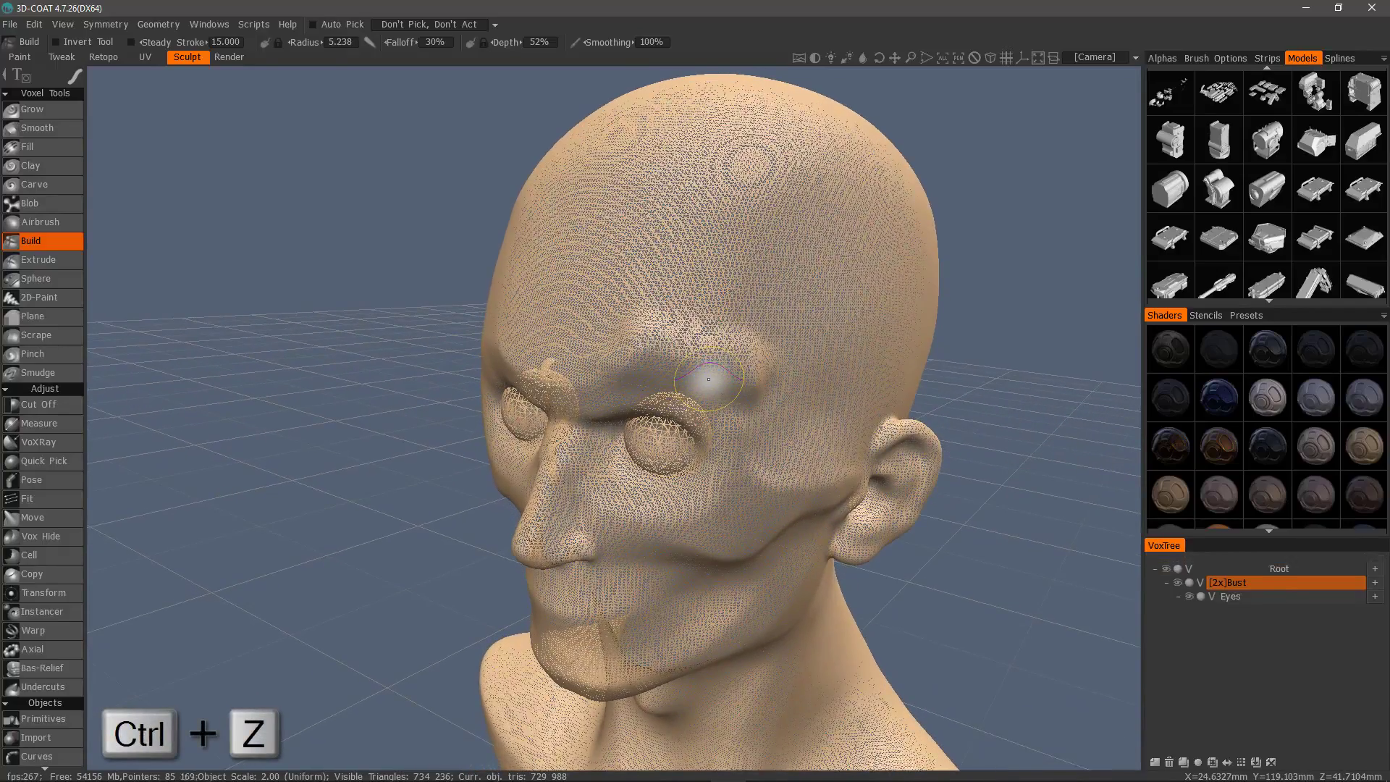
pyautogui.hotkey('ctrl', 'z')
pyautogui.hotkey('ctrl', 'z')
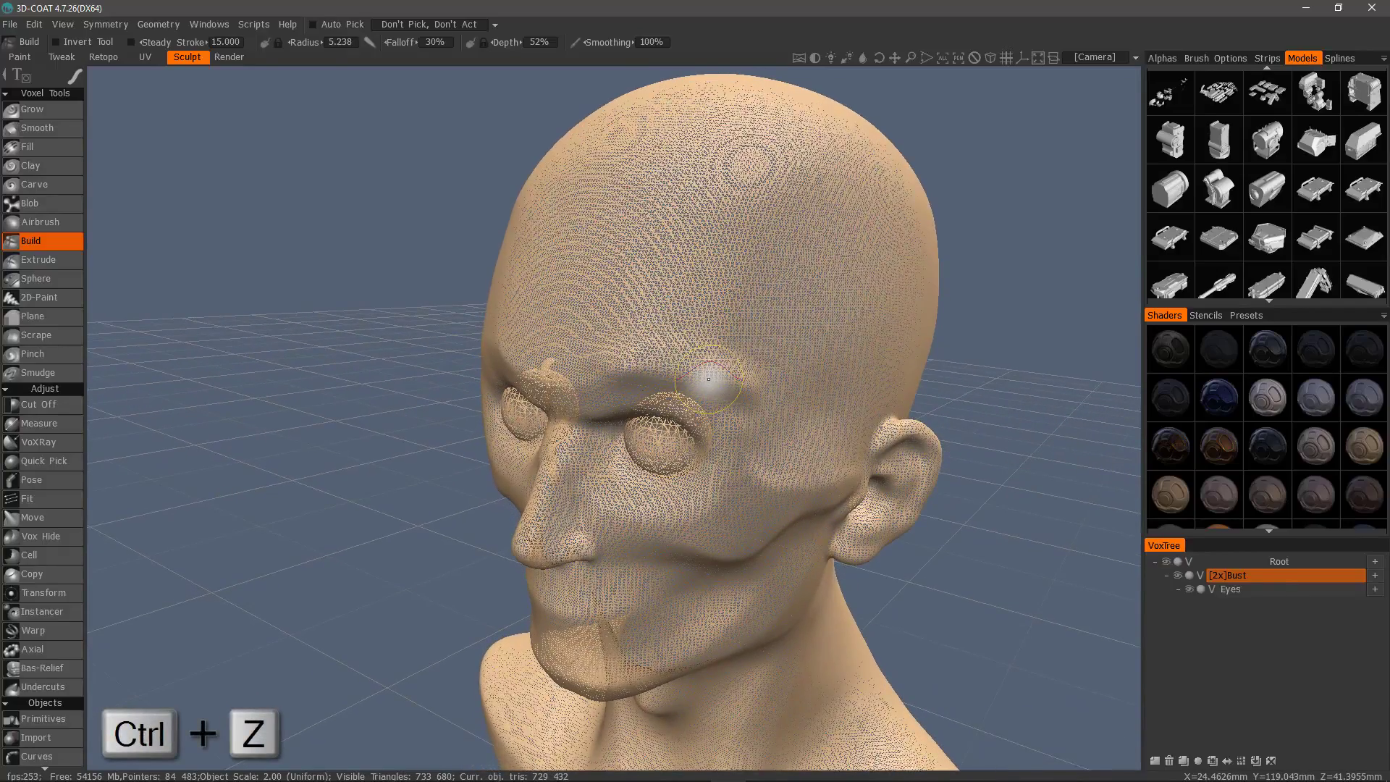
# - Reduce the Build brush radius to 3.524 and sculpt along the brow above the left eye
pyautogui.moveTo(708, 378)
pyautogui.keyDown('alt'); pyautogui.mouseDown()
pyautogui.moveTo(616, 333)
pyautogui.moveTo(598, 367)
pyautogui.mouseUp(); pyautogui.keyUp('alt')
pyautogui.moveTo(608, 371); pyautogui.dragTo(590, 370, button='right')
pyautogui.moveTo(609, 370)
pyautogui.keyDown('alt'); pyautogui.mouseDown()
pyautogui.moveTo(570, 364)
pyautogui.moveTo(605, 366)
pyautogui.mouseUp(); pyautogui.keyUp('alt')
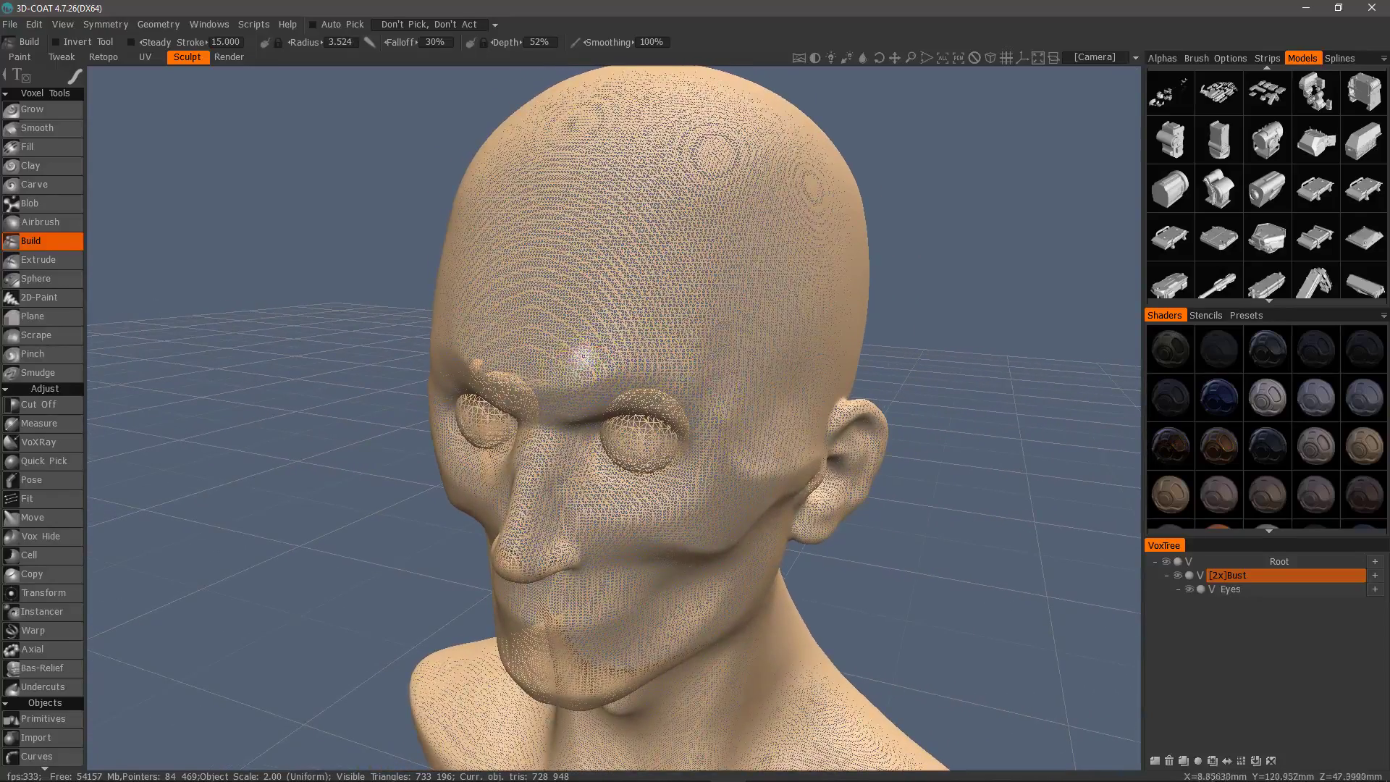
pyautogui.keyDown('alt'); pyautogui.moveTo(714, 387); pyautogui.dragTo(815, 345); pyautogui.keyUp('alt')
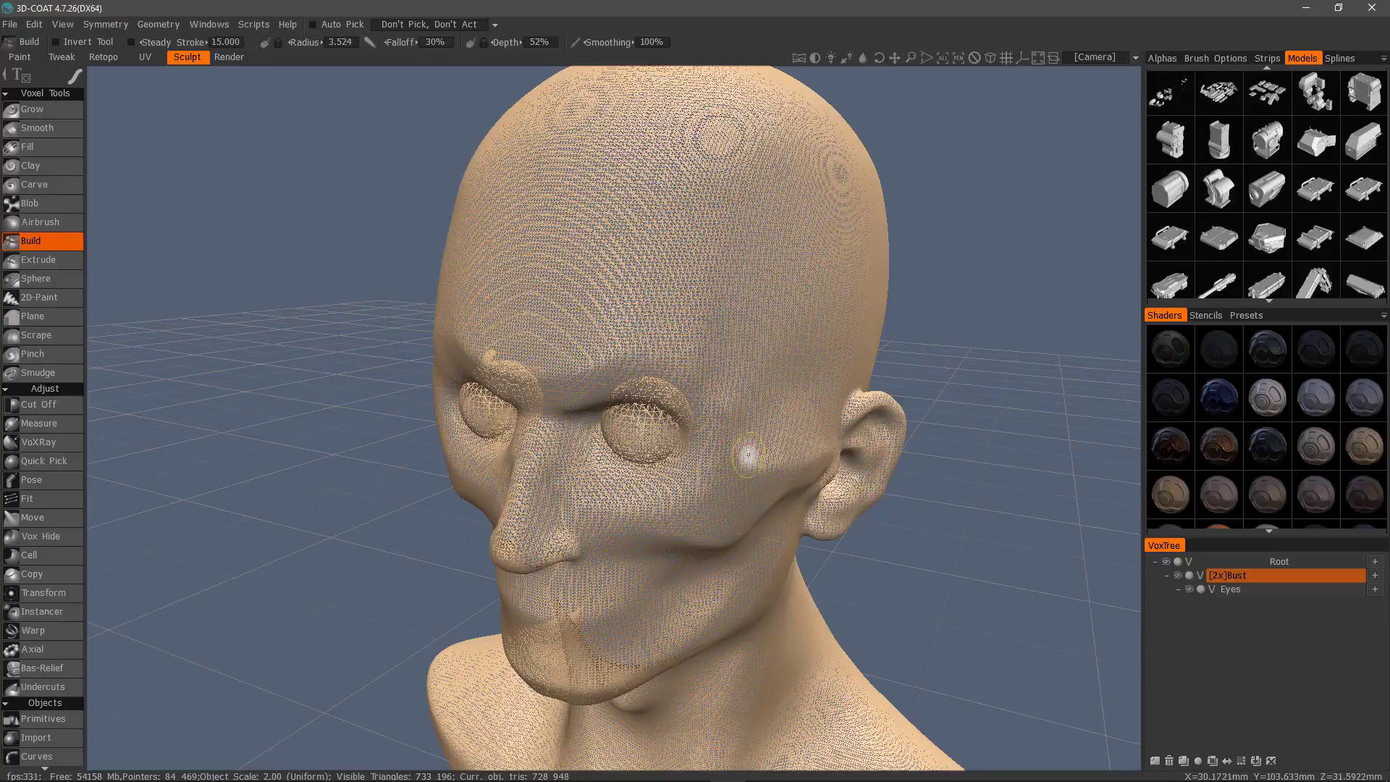
pyautogui.keyDown('alt'); pyautogui.moveTo(748, 454); pyautogui.dragTo(814, 328); pyautogui.keyUp('alt')
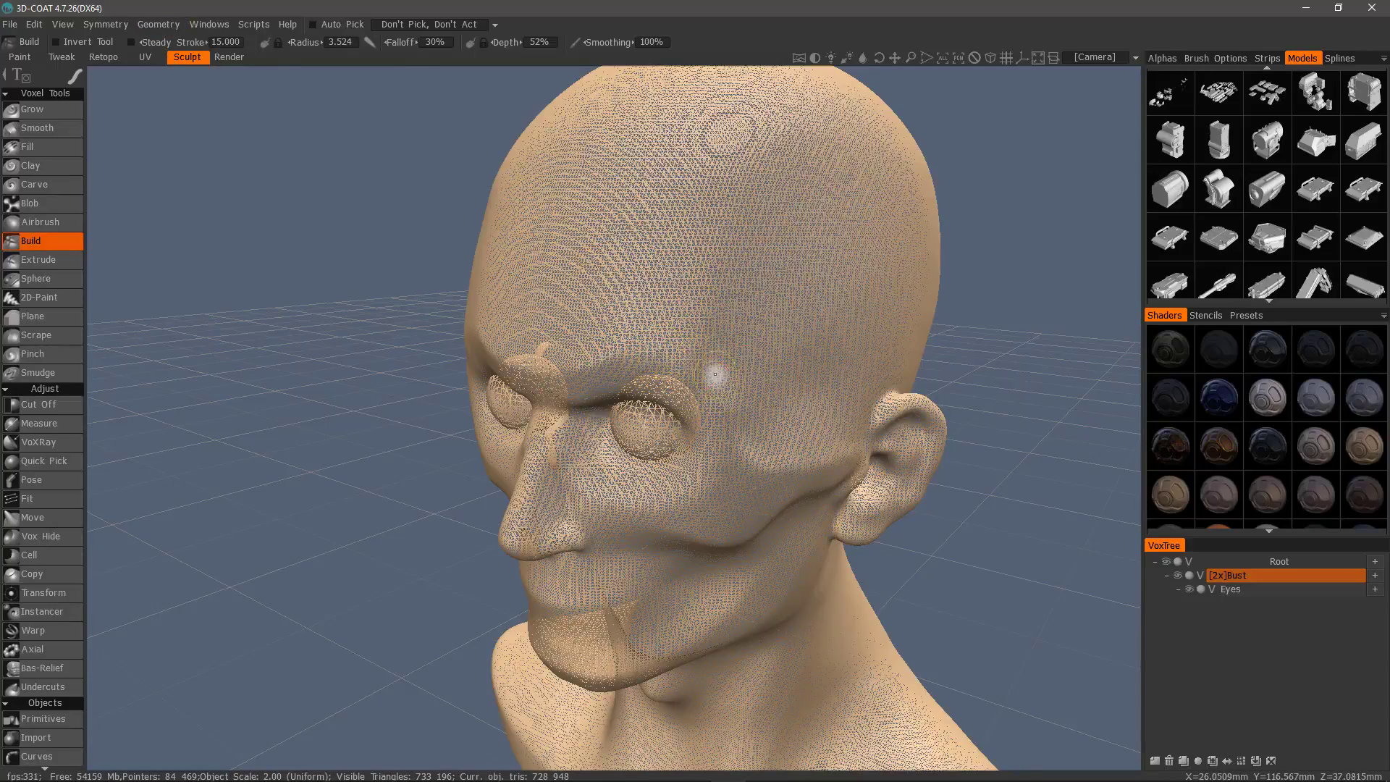
pyautogui.moveTo(717, 368); pyautogui.dragTo(610, 348)
pyautogui.moveTo(609, 348)
pyautogui.mouseDown()
pyautogui.moveTo(714, 337)
pyautogui.moveTo(712, 315)
pyautogui.moveTo(696, 296)
pyautogui.moveTo(590, 302)
pyautogui.mouseUp()
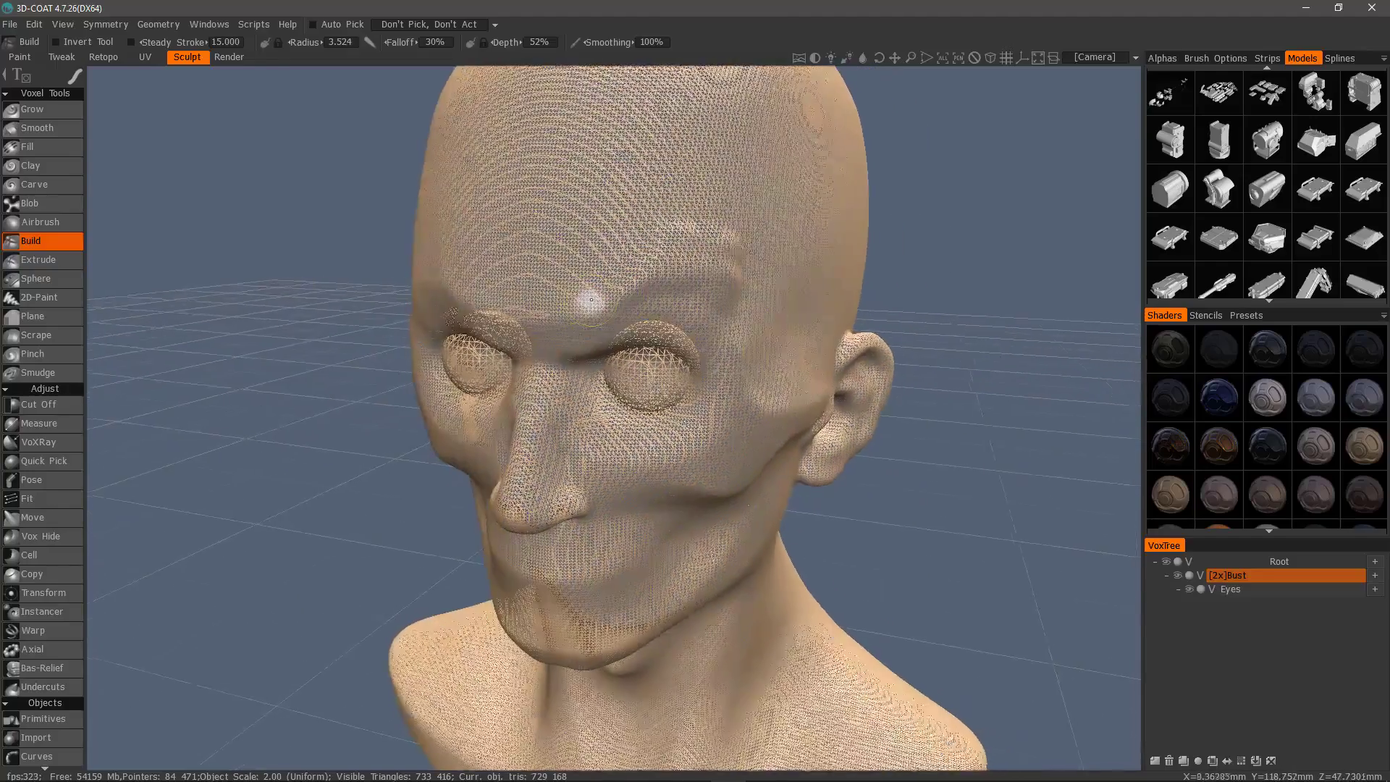
# - Review the voxel geometry options such as Use CUDA, and examine the sculpted brow from different angles
pyautogui.click(157, 25)
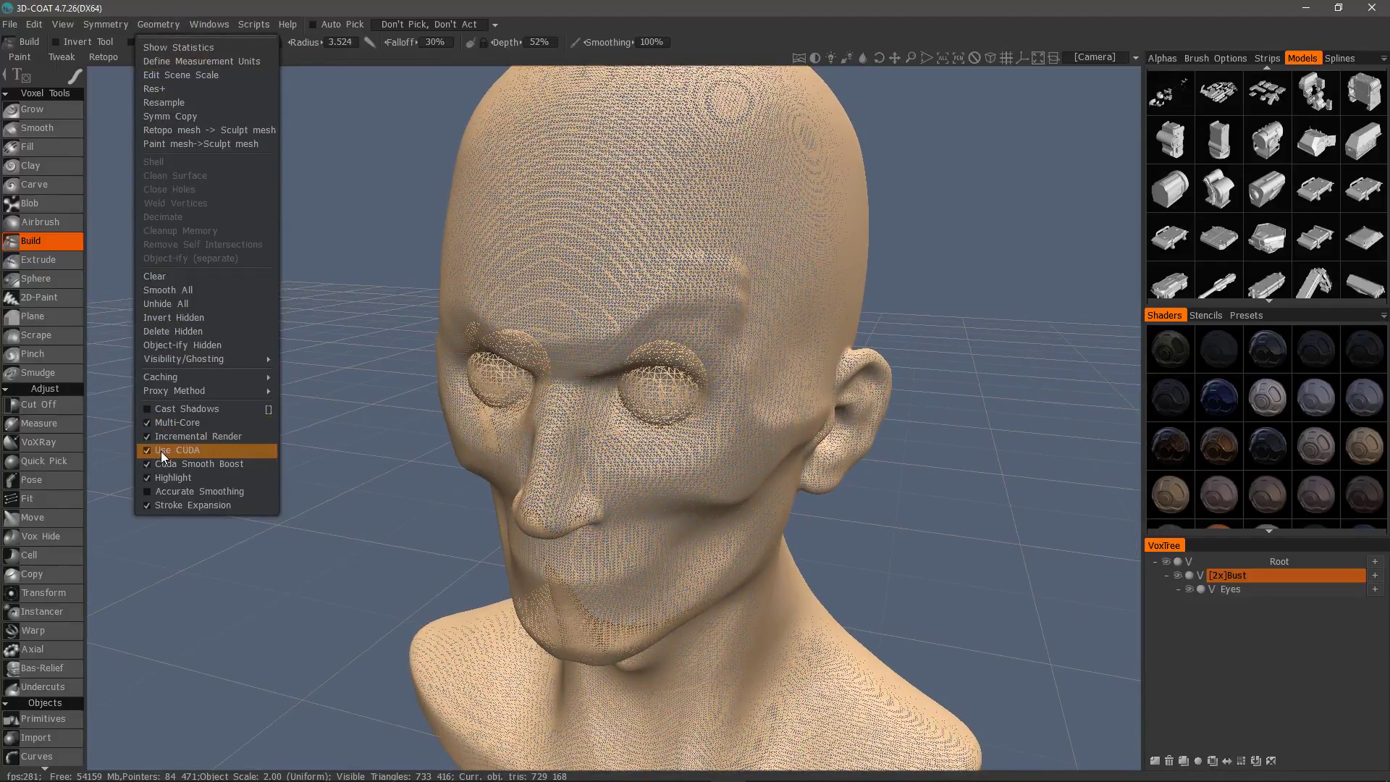
pyautogui.keyDown('alt'); pyautogui.moveTo(405, 426); pyautogui.dragTo(801, 380); pyautogui.keyUp('alt')
pyautogui.moveTo(808, 323)
pyautogui.keyDown('alt'); pyautogui.mouseDown()
pyautogui.moveTo(835, 277)
pyautogui.moveTo(717, 369)
pyautogui.mouseUp(); pyautogui.keyUp('alt')
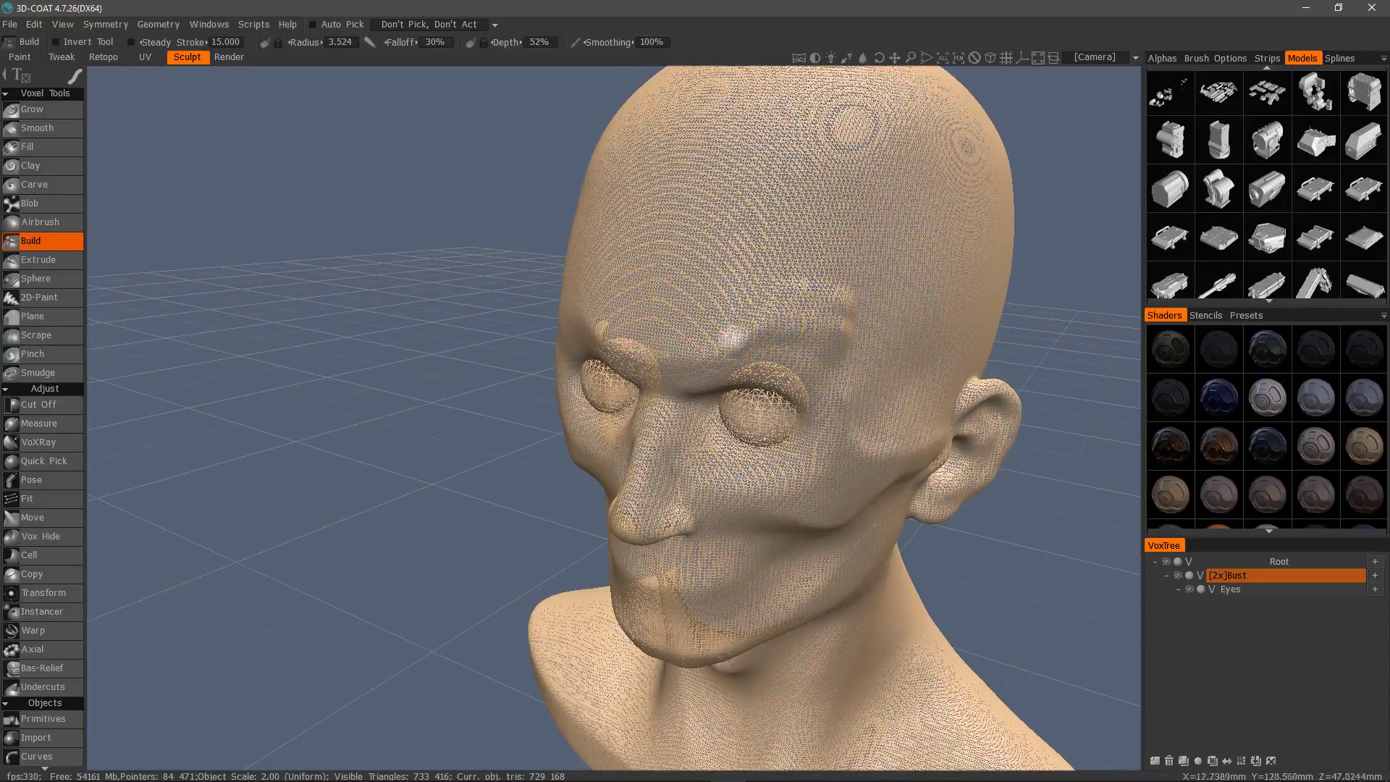
pyautogui.moveTo(760, 362)
pyautogui.keyDown('alt'); pyautogui.mouseDown()
pyautogui.moveTo(789, 319)
pyautogui.moveTo(829, 380)
pyautogui.mouseUp(); pyautogui.keyUp('alt')
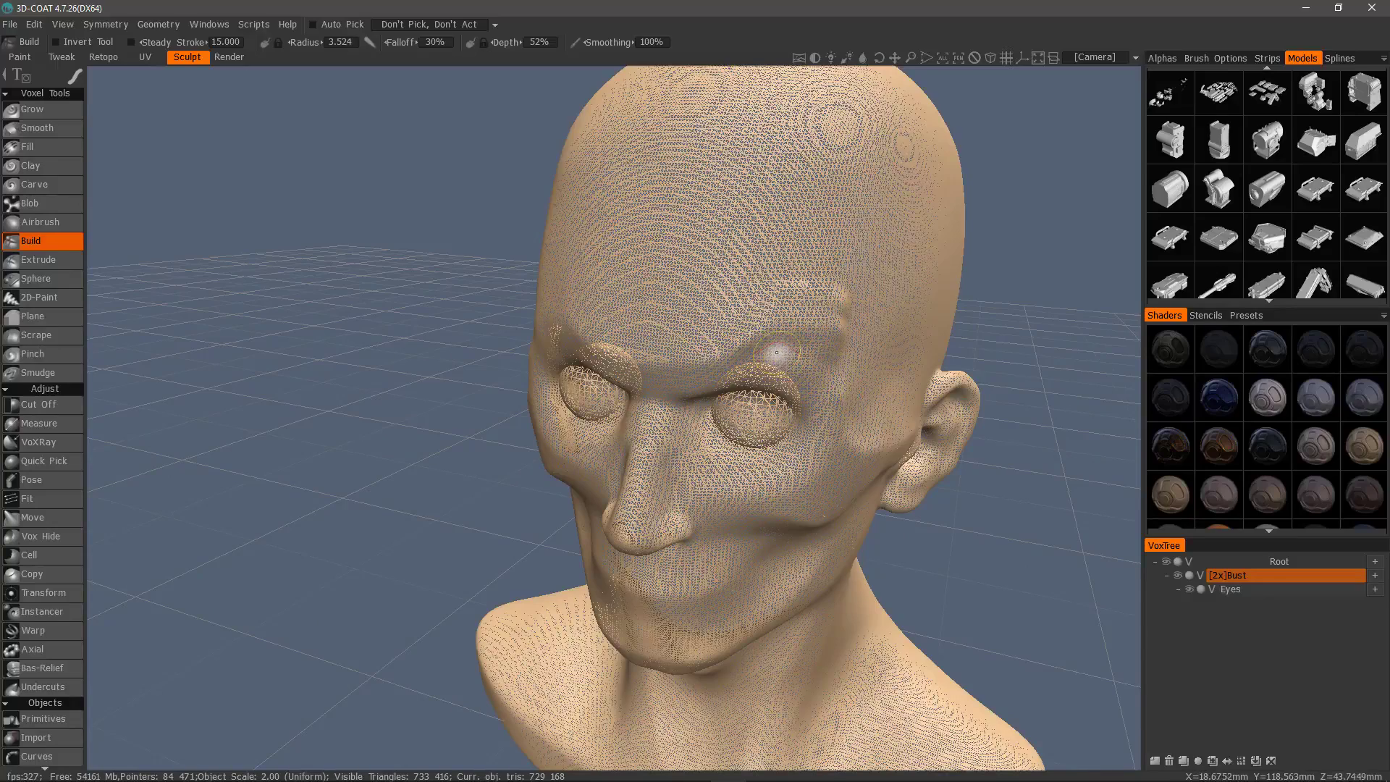
pyautogui.keyDown('alt'); pyautogui.moveTo(785, 401); pyautogui.dragTo(766, 394); pyautogui.keyUp('alt')
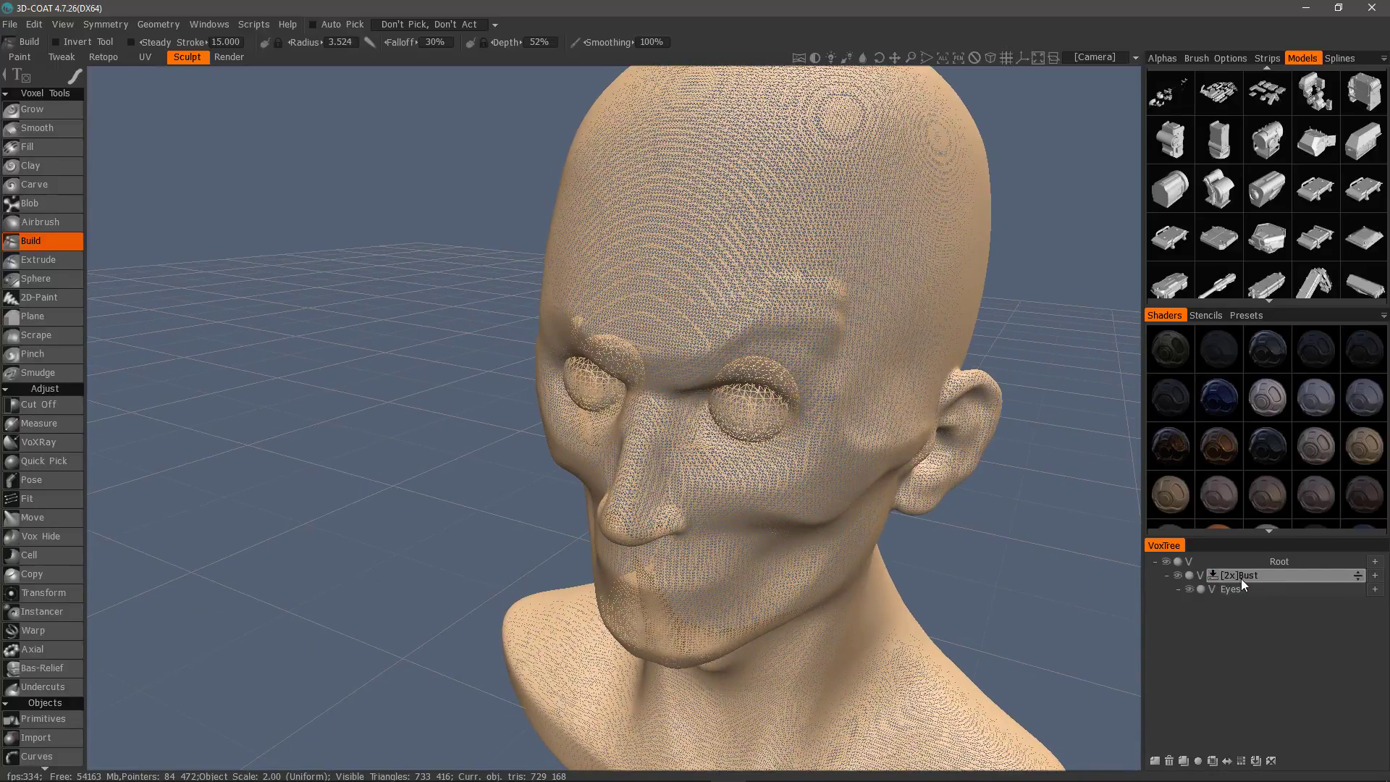
pyautogui.keyDown('alt'); pyautogui.moveTo(895, 446); pyautogui.dragTo(907, 450); pyautogui.keyUp('alt')
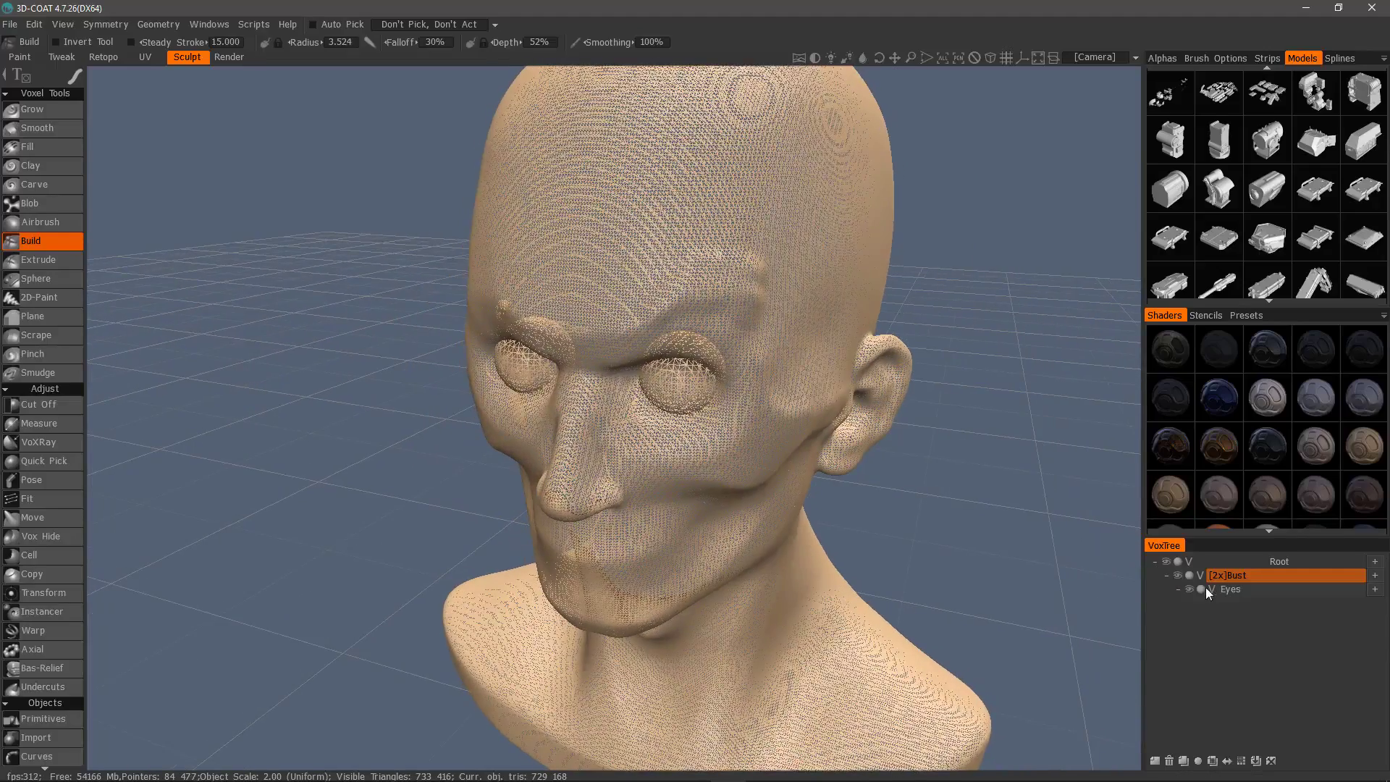
# - Undo the Build strokes along the brow above the left eye
pyautogui.hotkey('ctrl', 'z')
pyautogui.hotkey('ctrl', 'z')
pyautogui.hotkey('ctrl', 'z')
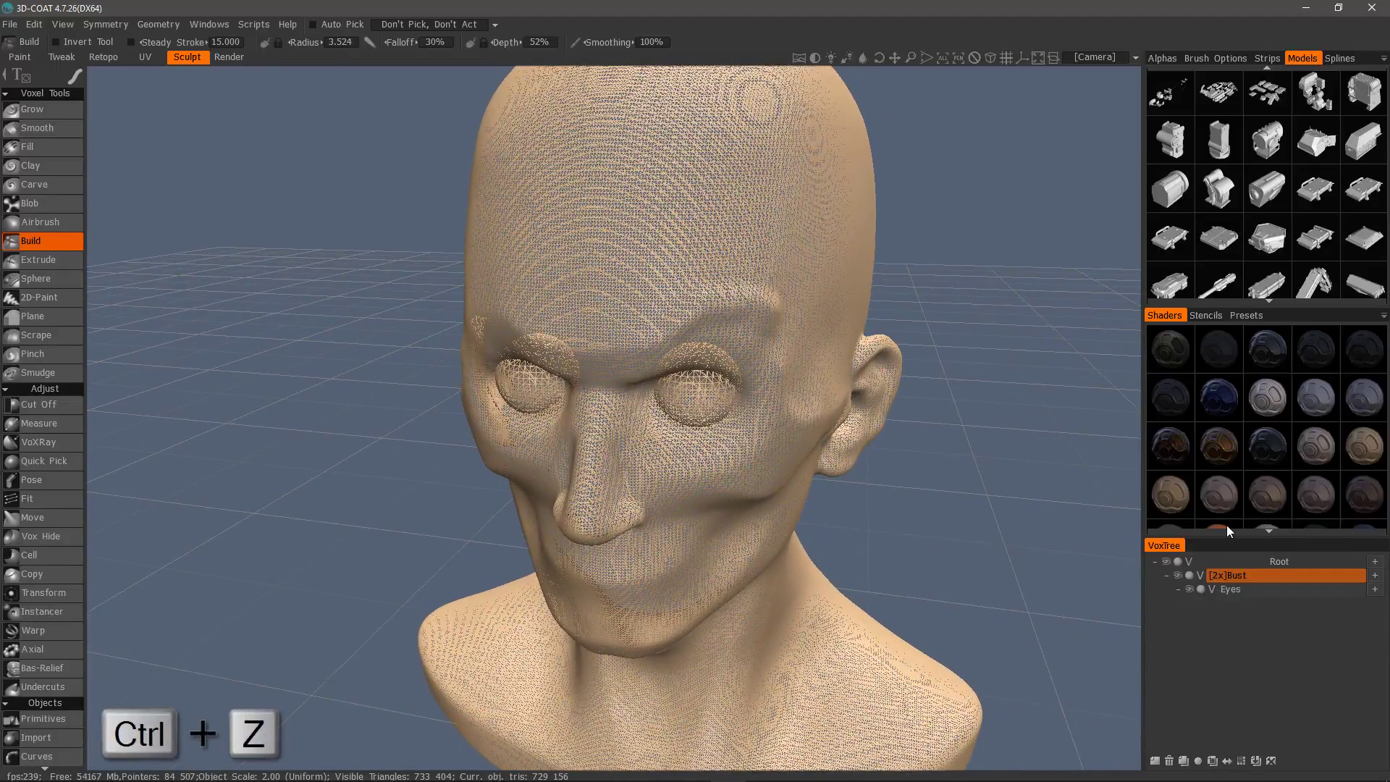
pyautogui.hotkey('ctrl', 'z')
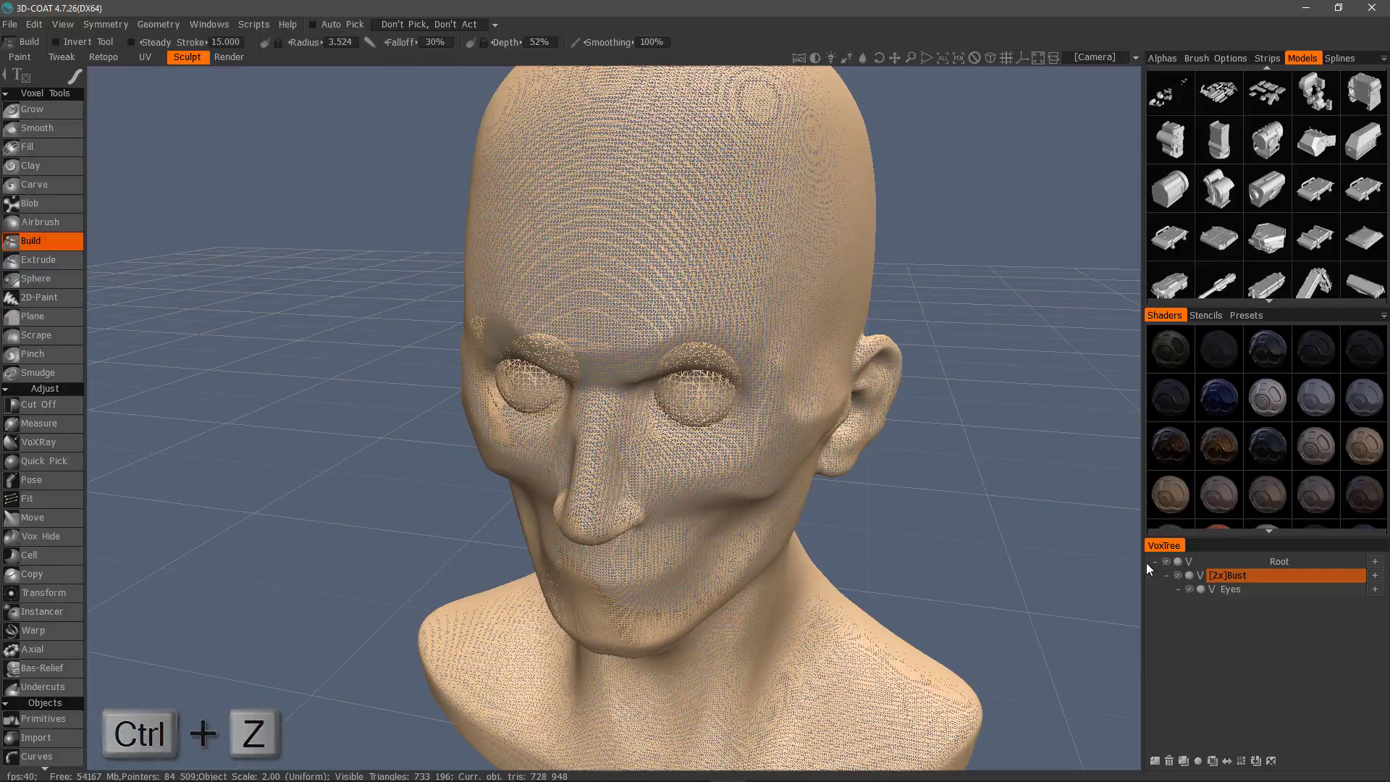
# - Convert the Bust layer from voxel to surface mode and activate the LiveClay brush
pyautogui.click(1200, 577)
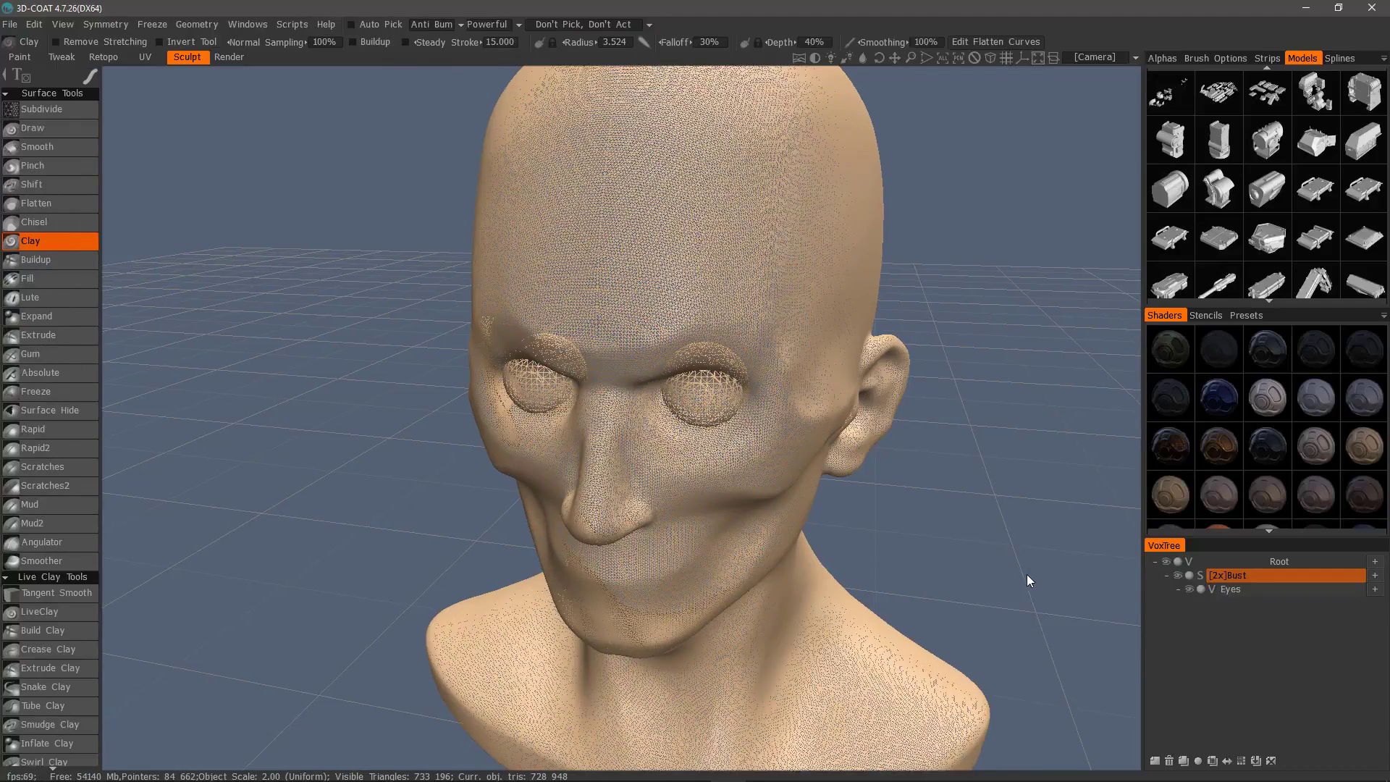
pyautogui.moveTo(1027, 575); pyautogui.dragTo(959, 576)
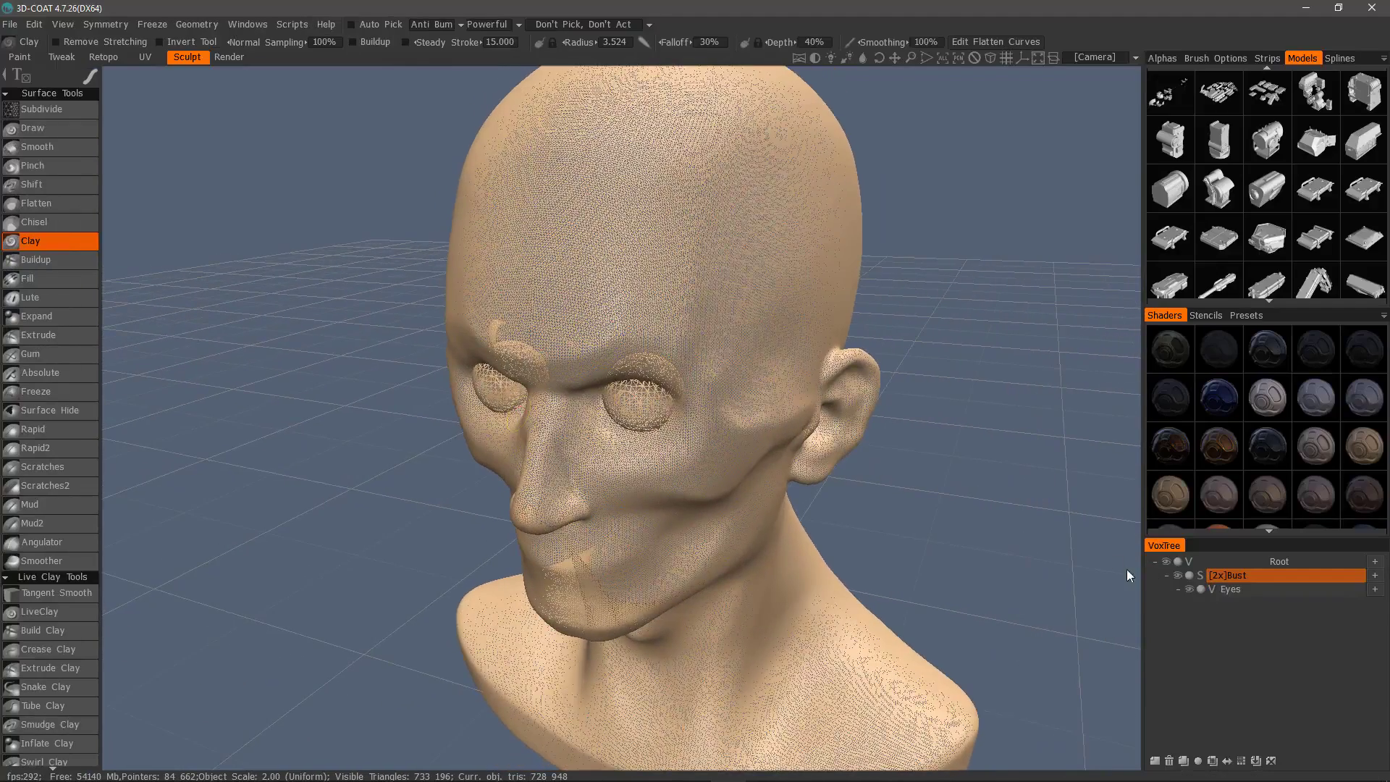
pyautogui.scroll(3, 530, 304)
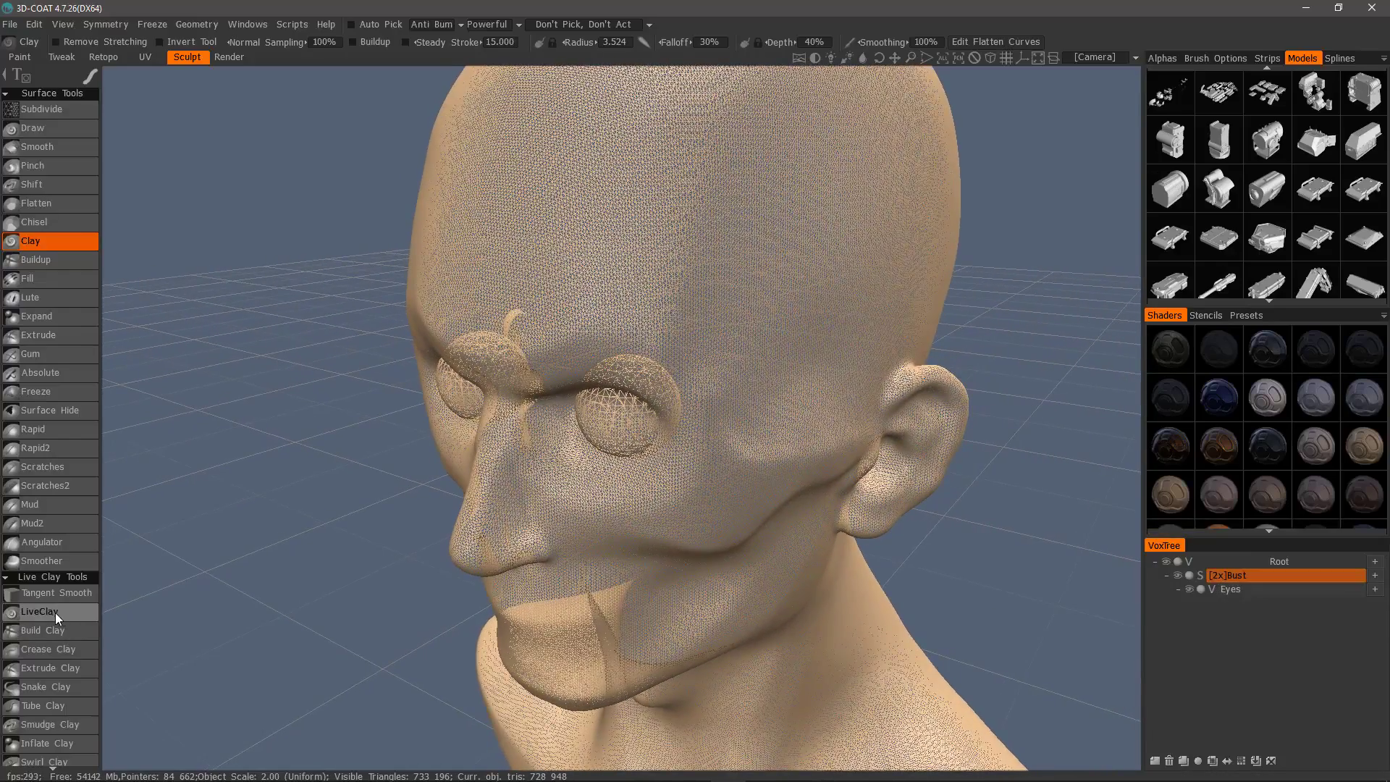
pyautogui.moveTo(77, 605); pyautogui.dragTo(81, 369)
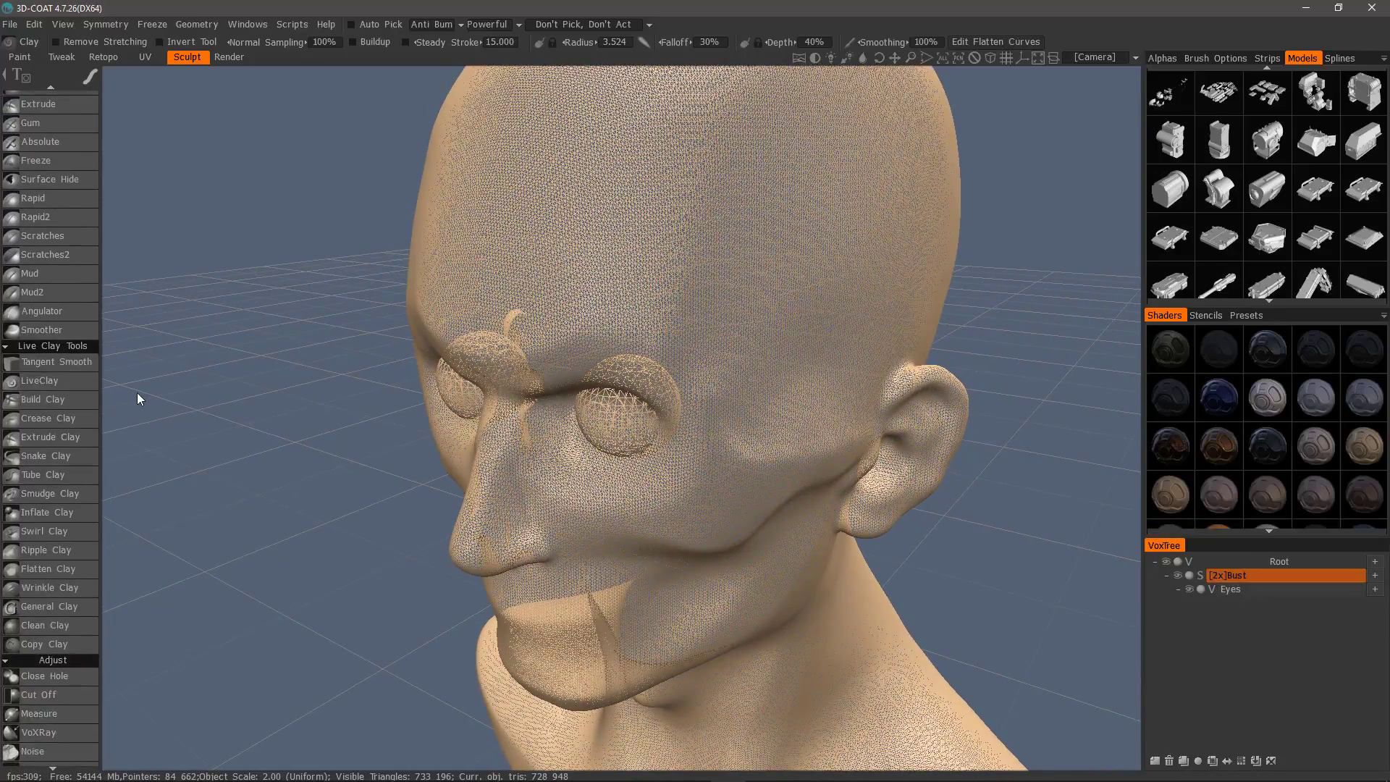
pyautogui.moveTo(369, 425); pyautogui.dragTo(449, 410)
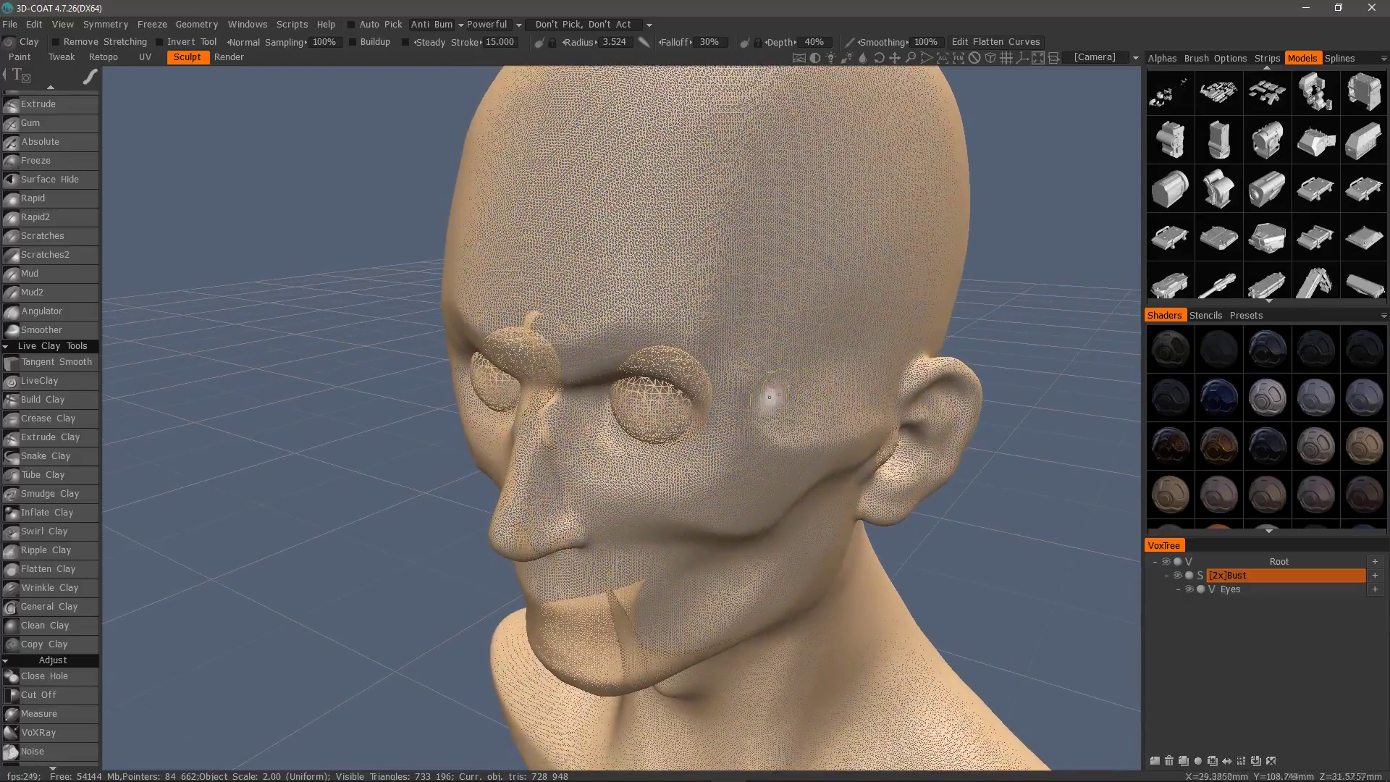
pyautogui.moveTo(377, 370); pyautogui.dragTo(311, 373)
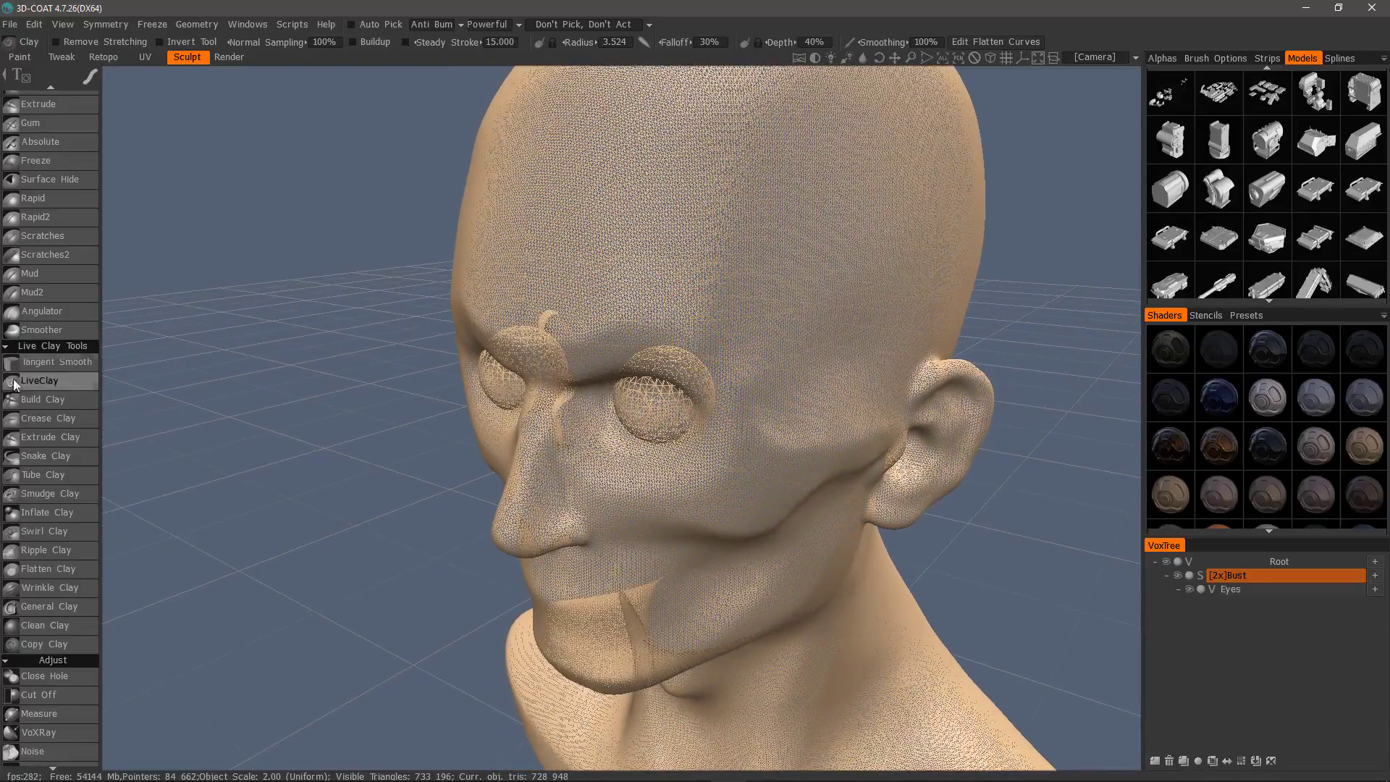
pyautogui.click(64, 384)
# - Sculpt overlapping LiveClay strokes with a radius of 3.524 above the left eyebrow, stacking them up the forehead
pyautogui.moveTo(227, 451); pyautogui.dragTo(548, 311)
pyautogui.moveTo(558, 262)
pyautogui.keyDown('alt'); pyautogui.mouseDown()
pyautogui.moveTo(518, 211)
pyautogui.moveTo(583, 307)
pyautogui.moveTo(648, 311)
pyautogui.moveTo(724, 355)
pyautogui.mouseUp(); pyautogui.keyUp('alt')
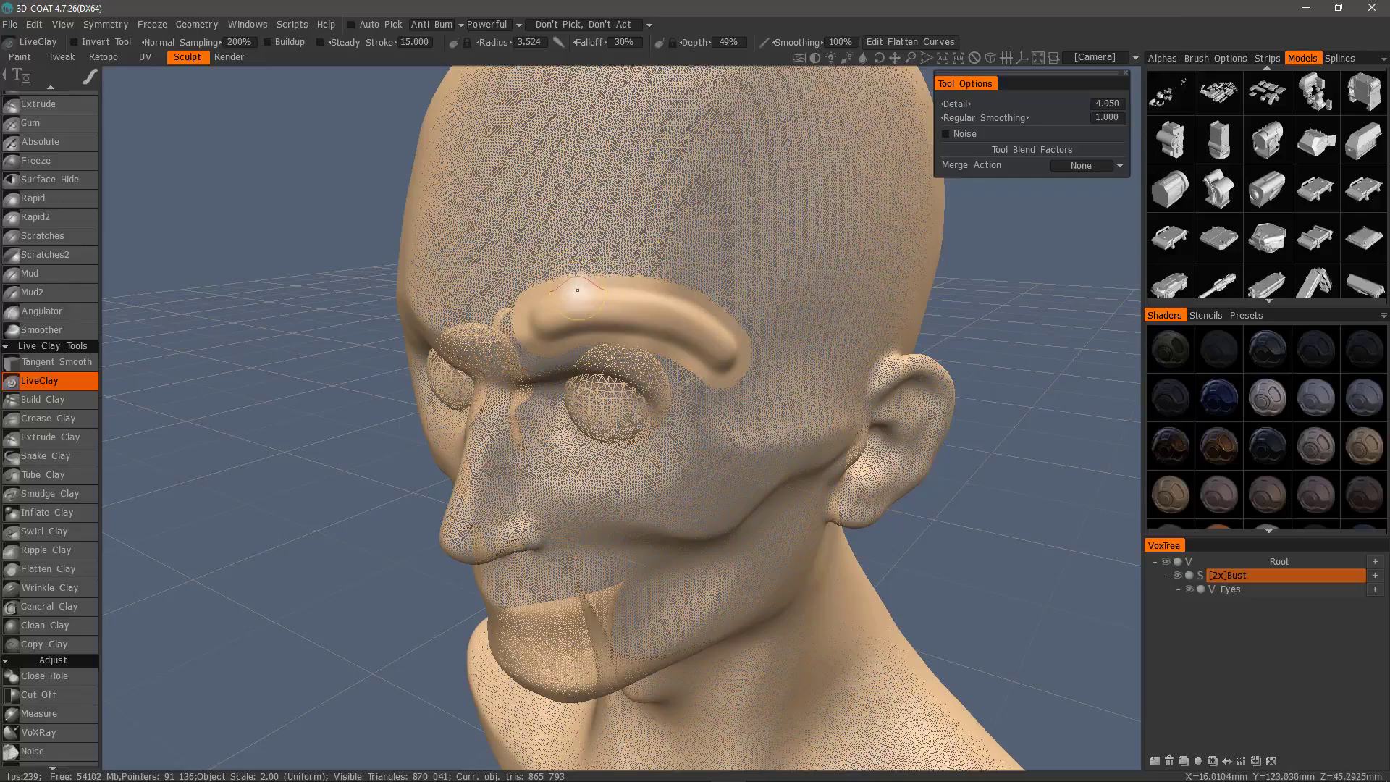
pyautogui.moveTo(561, 289)
pyautogui.mouseDown()
pyautogui.moveTo(622, 284)
pyautogui.moveTo(735, 324)
pyautogui.mouseUp()
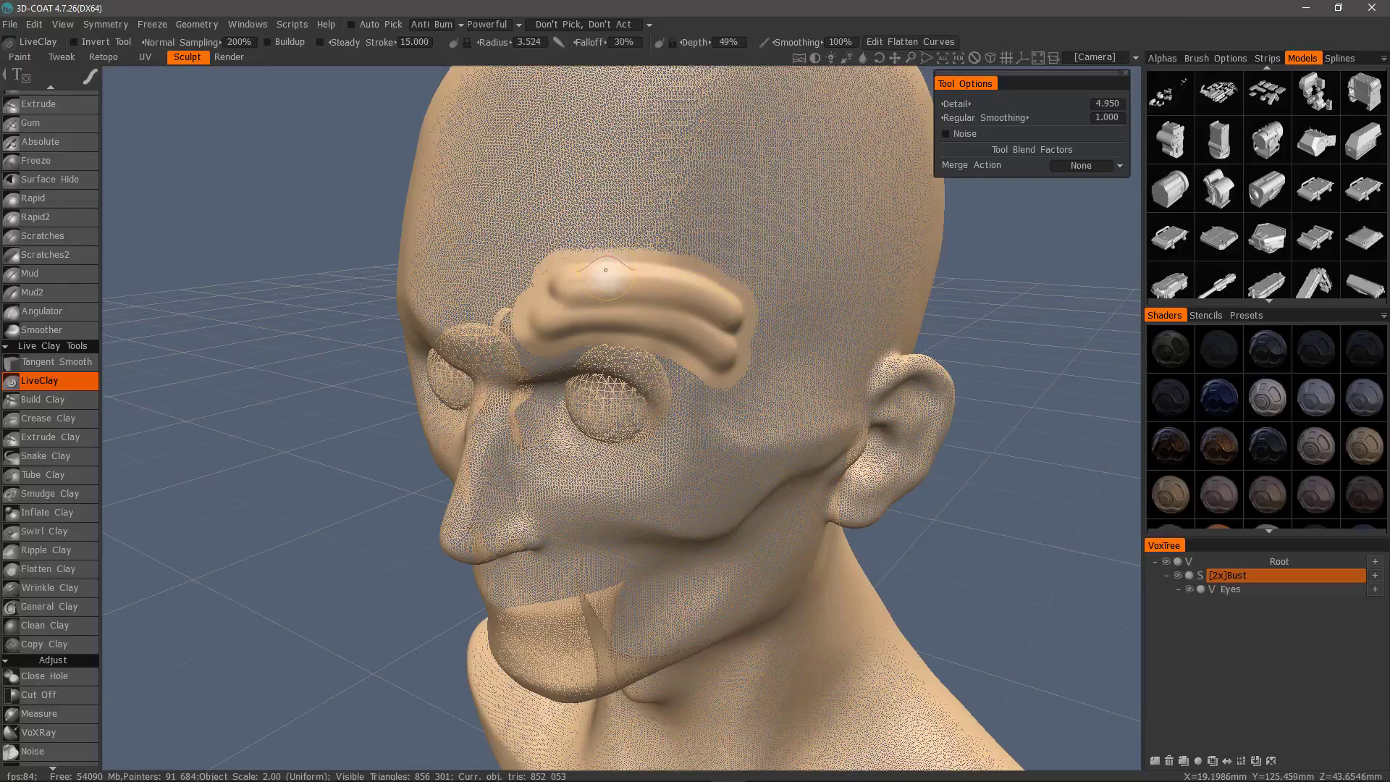
pyautogui.moveTo(594, 253); pyautogui.dragTo(724, 270)
pyautogui.moveTo(348, 264); pyautogui.dragTo(341, 297)
# - Undo the raised LiveClay strokes above the left eyebrow
pyautogui.hotkey('ctrl', 'z')
pyautogui.hotkey('ctrl', 'z')
pyautogui.hotkey('ctrl', 'z')
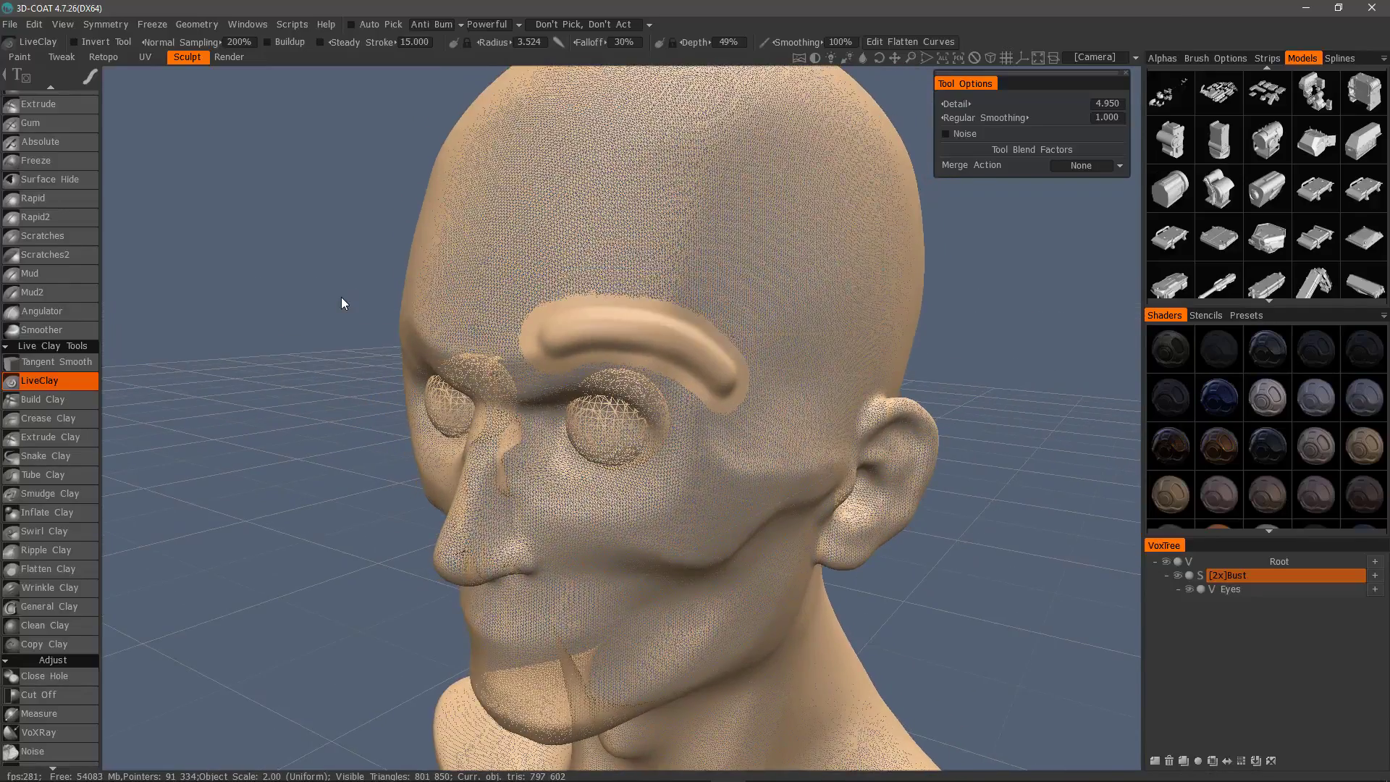
# - Show the brush alphas and set the LiveClay brush depth to 0%
pyautogui.moveTo(1029, 239)
pyautogui.mouseDown()
pyautogui.moveTo(1061, 242)
pyautogui.moveTo(1050, 275)
pyautogui.mouseUp()
pyautogui.click(1163, 59)
pyautogui.moveTo(1115, 217)
pyautogui.mouseDown()
pyautogui.moveTo(1126, 37)
pyautogui.moveTo(1122, 130)
pyautogui.mouseUp()
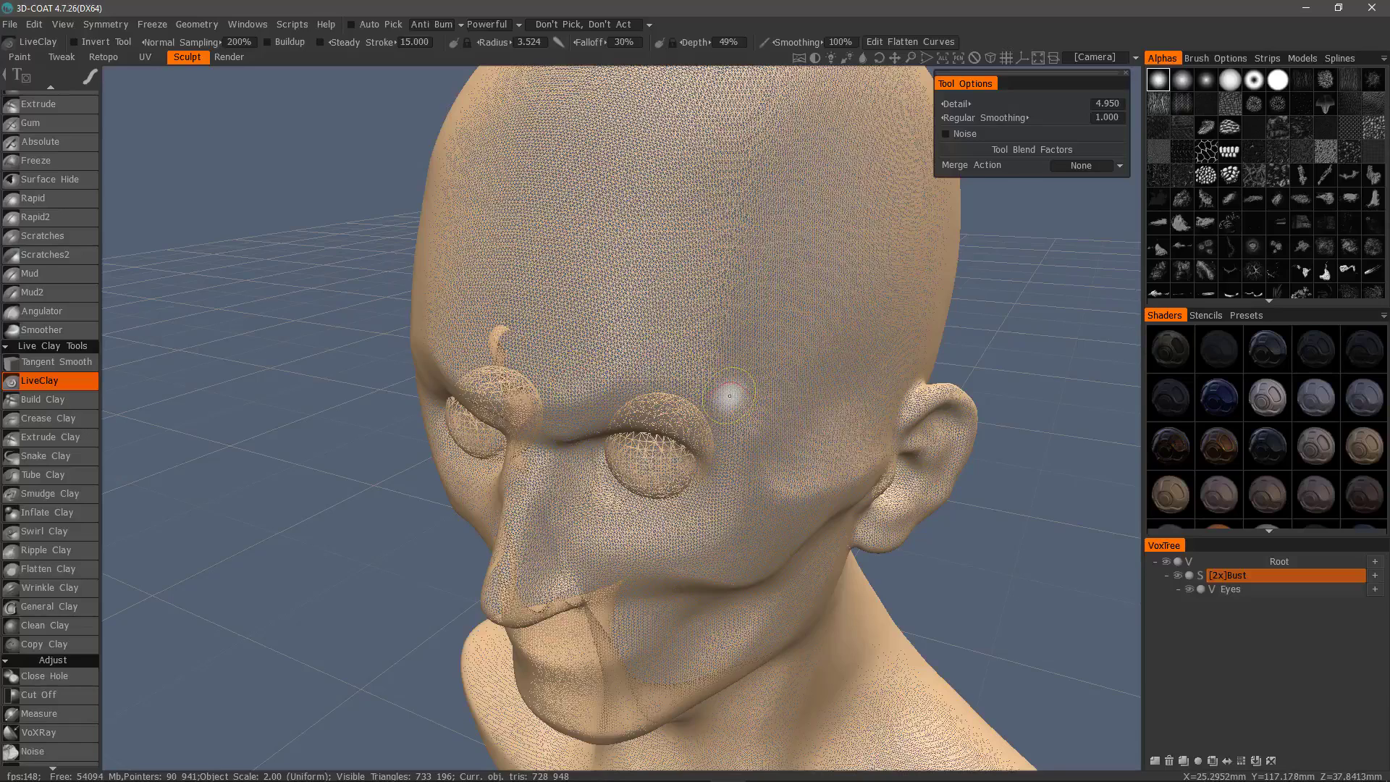
pyautogui.moveTo(721, 391); pyautogui.dragTo(725, 390, button='right')
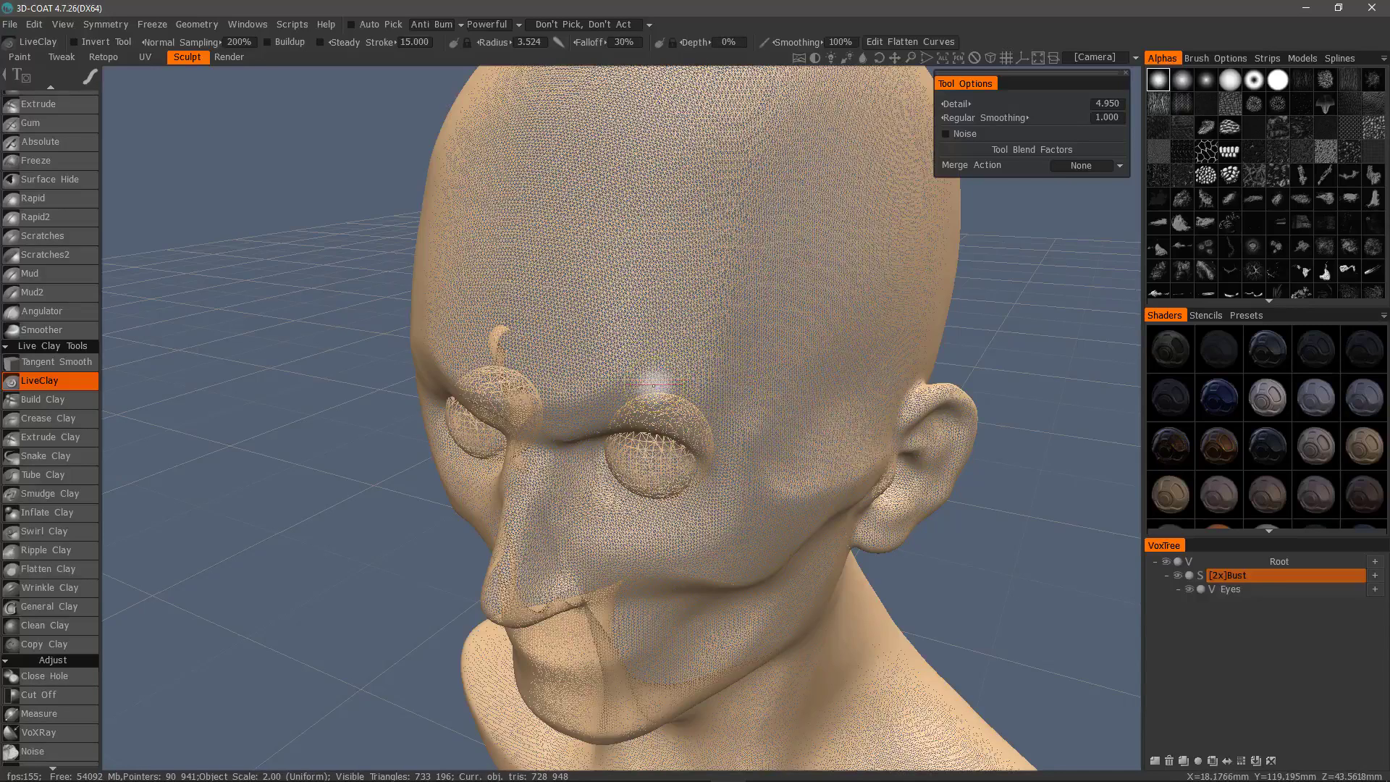
# - Brush zero-depth LiveClay bands from the left brow up the forehead, increasing the radius to 5.899, 9.255 and 10.282
pyautogui.moveTo(748, 418)
pyautogui.mouseDown()
pyautogui.moveTo(637, 373)
pyautogui.moveTo(593, 391)
pyautogui.mouseUp()
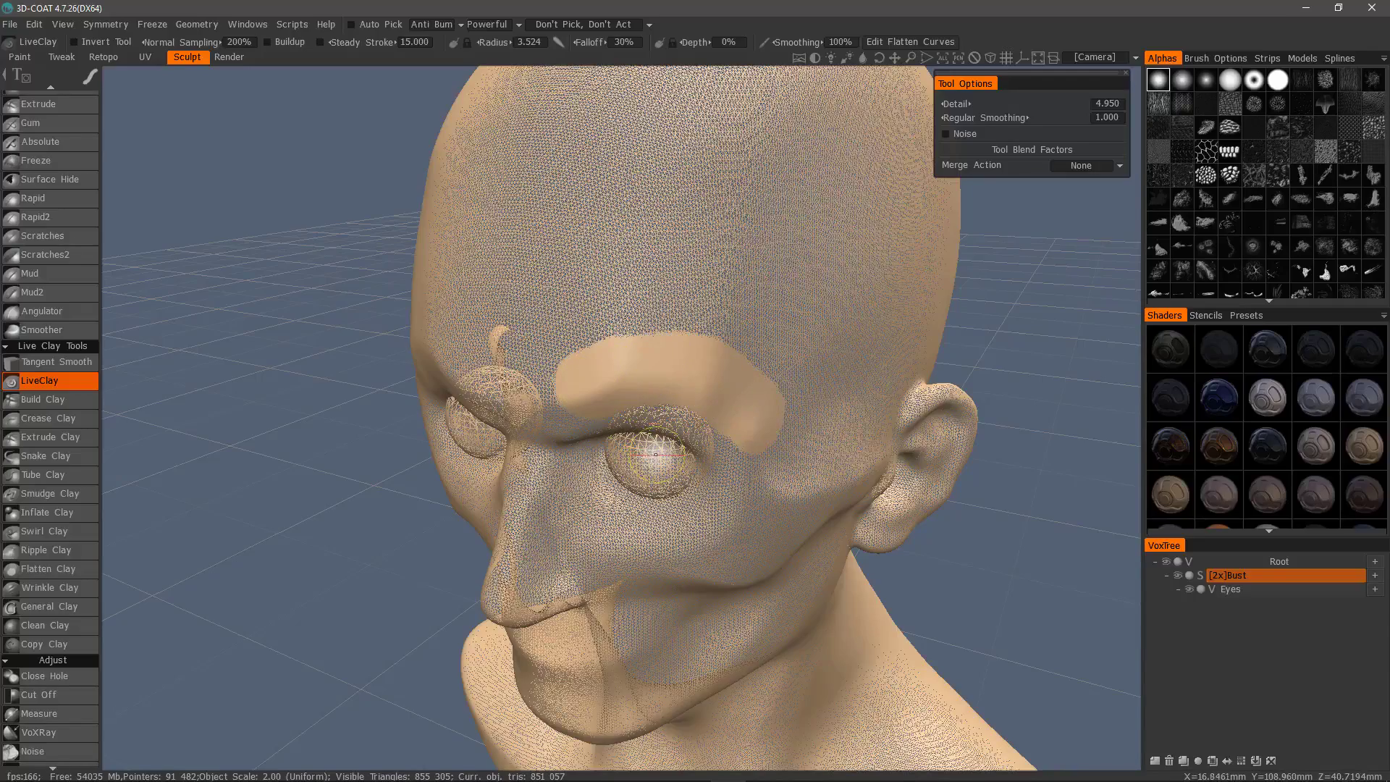
pyautogui.keyDown('alt'); pyautogui.moveTo(656, 455); pyautogui.dragTo(709, 454); pyautogui.keyUp('alt')
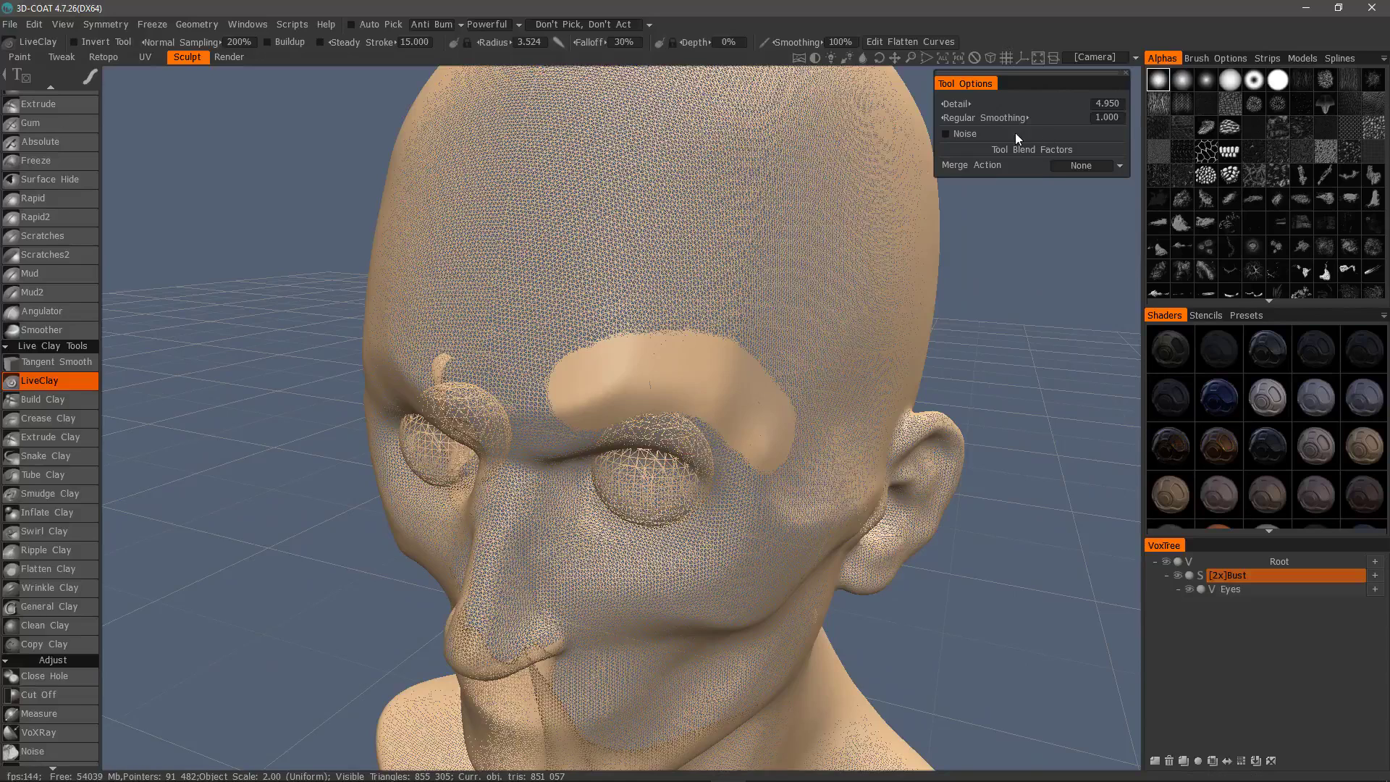
pyautogui.scroll(5, 659, 308)
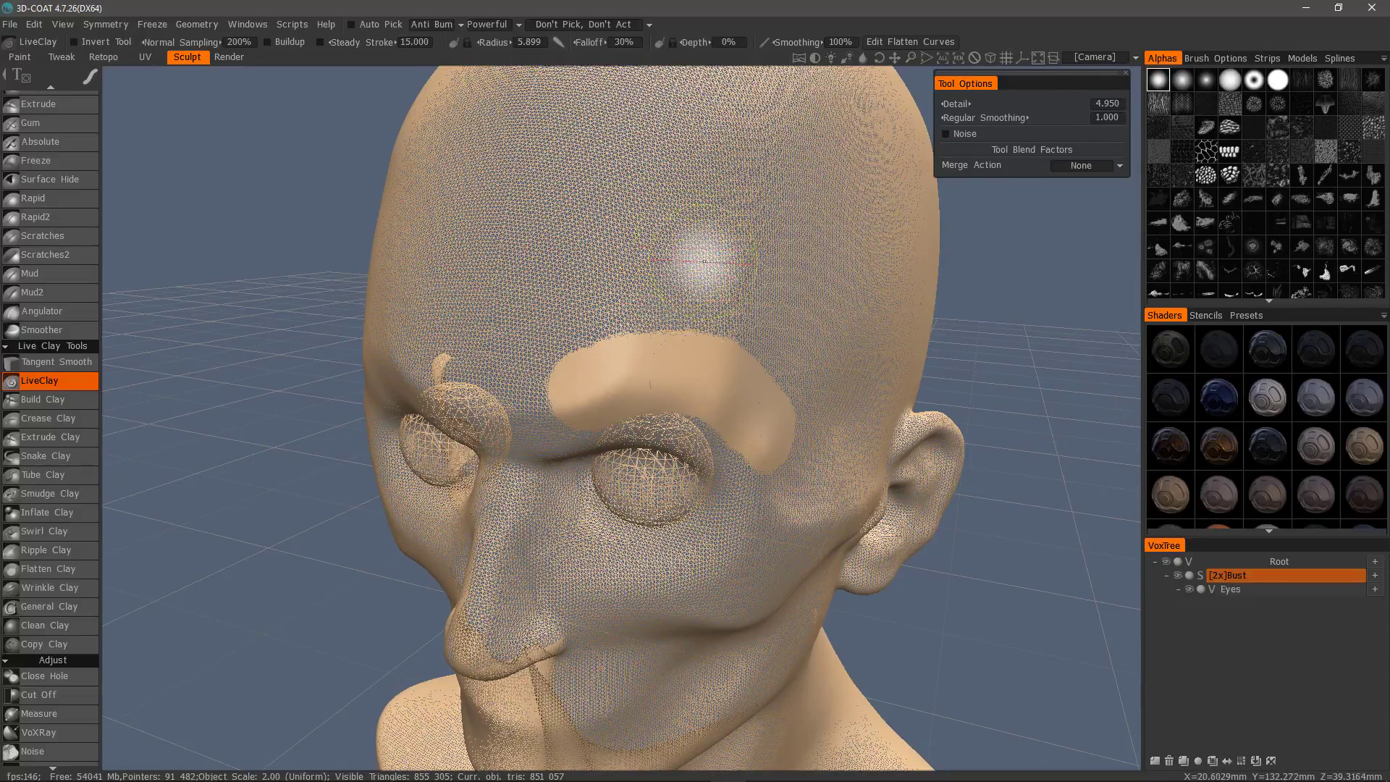
pyautogui.moveTo(787, 332)
pyautogui.mouseDown()
pyautogui.moveTo(681, 280)
pyautogui.moveTo(610, 294)
pyautogui.mouseUp()
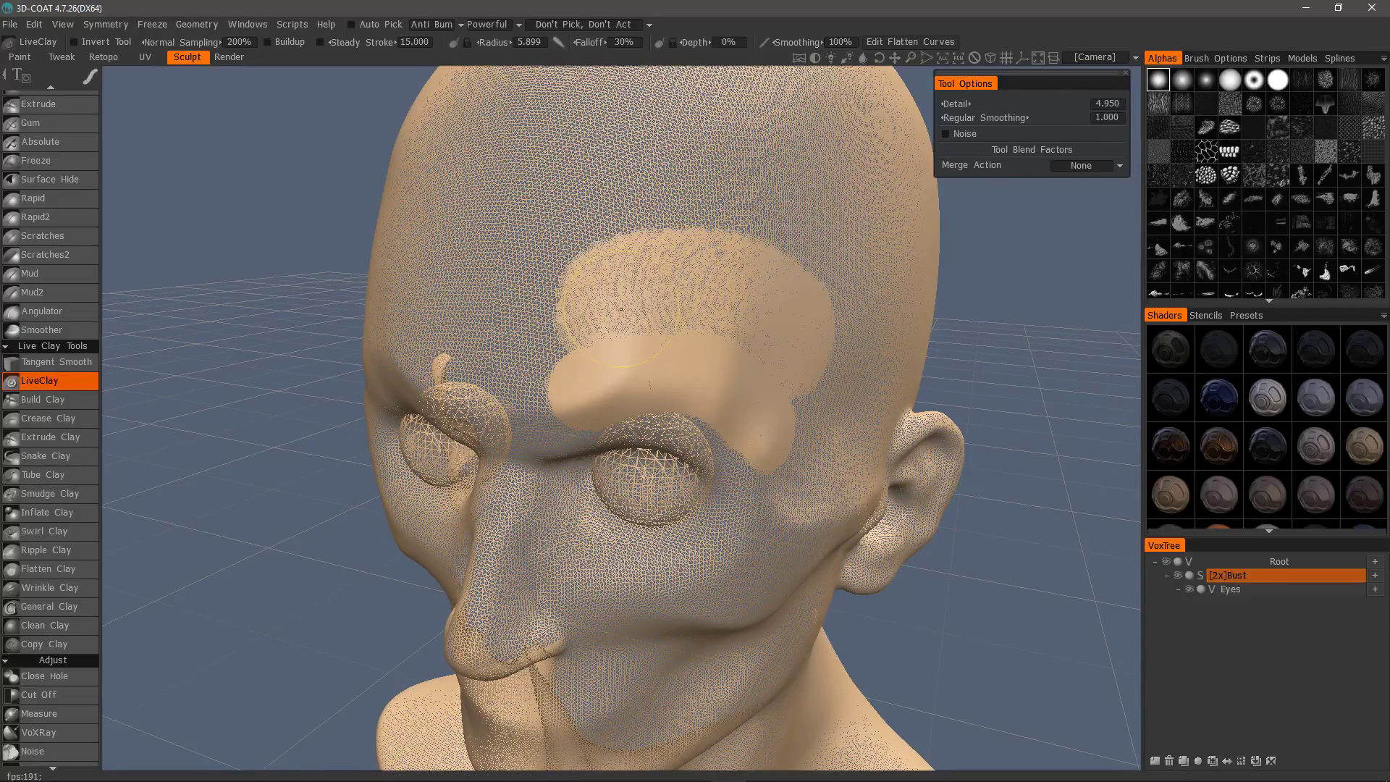
pyautogui.scroll(4, 755, 230)
pyautogui.moveTo(811, 235)
pyautogui.mouseDown()
pyautogui.moveTo(812, 218)
pyautogui.moveTo(677, 172)
pyautogui.moveTo(649, 180)
pyautogui.mouseUp()
pyautogui.keyDown('alt'); pyautogui.moveTo(576, 201); pyautogui.dragTo(473, 280); pyautogui.keyUp('alt')
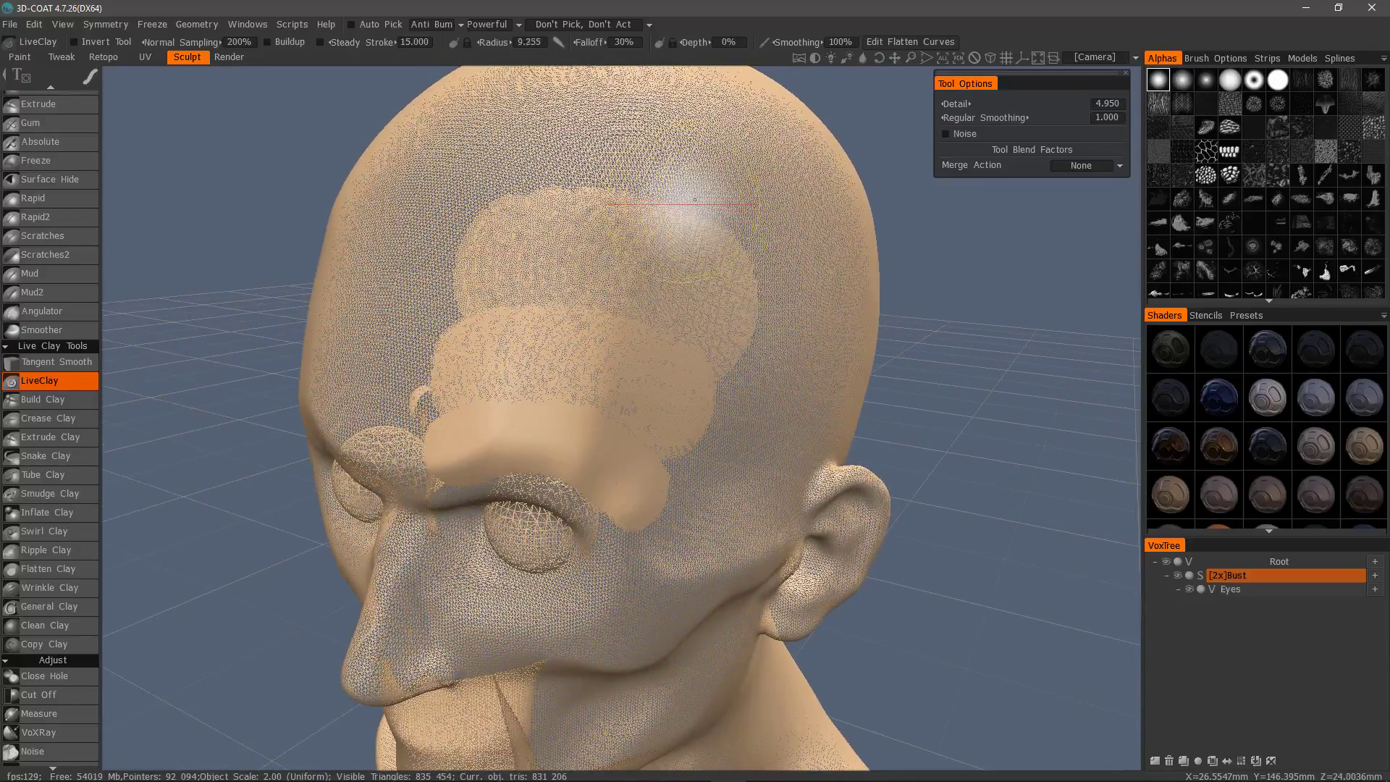
pyautogui.scroll(2, 688, 204)
pyautogui.moveTo(712, 204)
pyautogui.mouseDown()
pyautogui.moveTo(692, 174)
pyautogui.moveTo(579, 158)
pyautogui.moveTo(572, 170)
pyautogui.mouseUp()
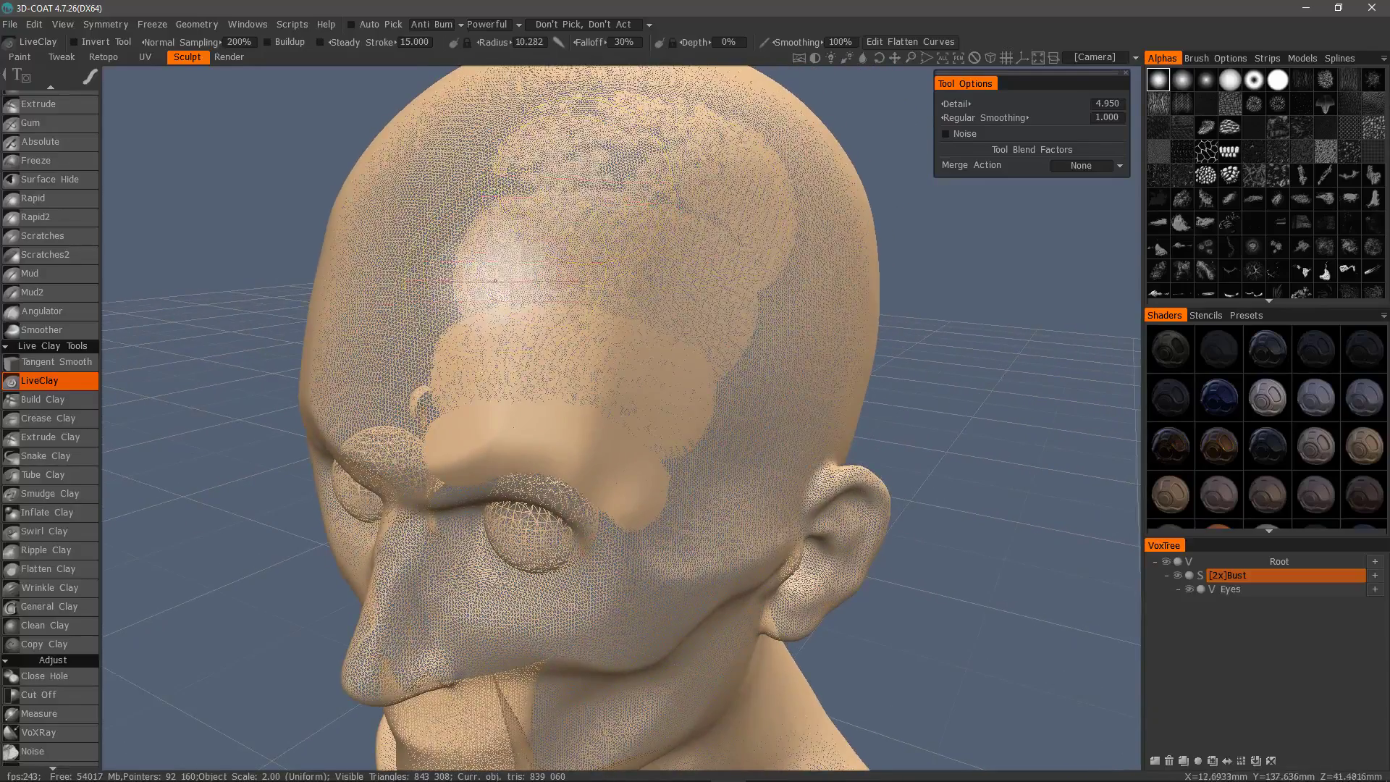
# - Compare brush radii from 2.946 to 11.144 and examine the mesh density of the forehead bands against the back of the head
pyautogui.scroll(-7, 616, 475)
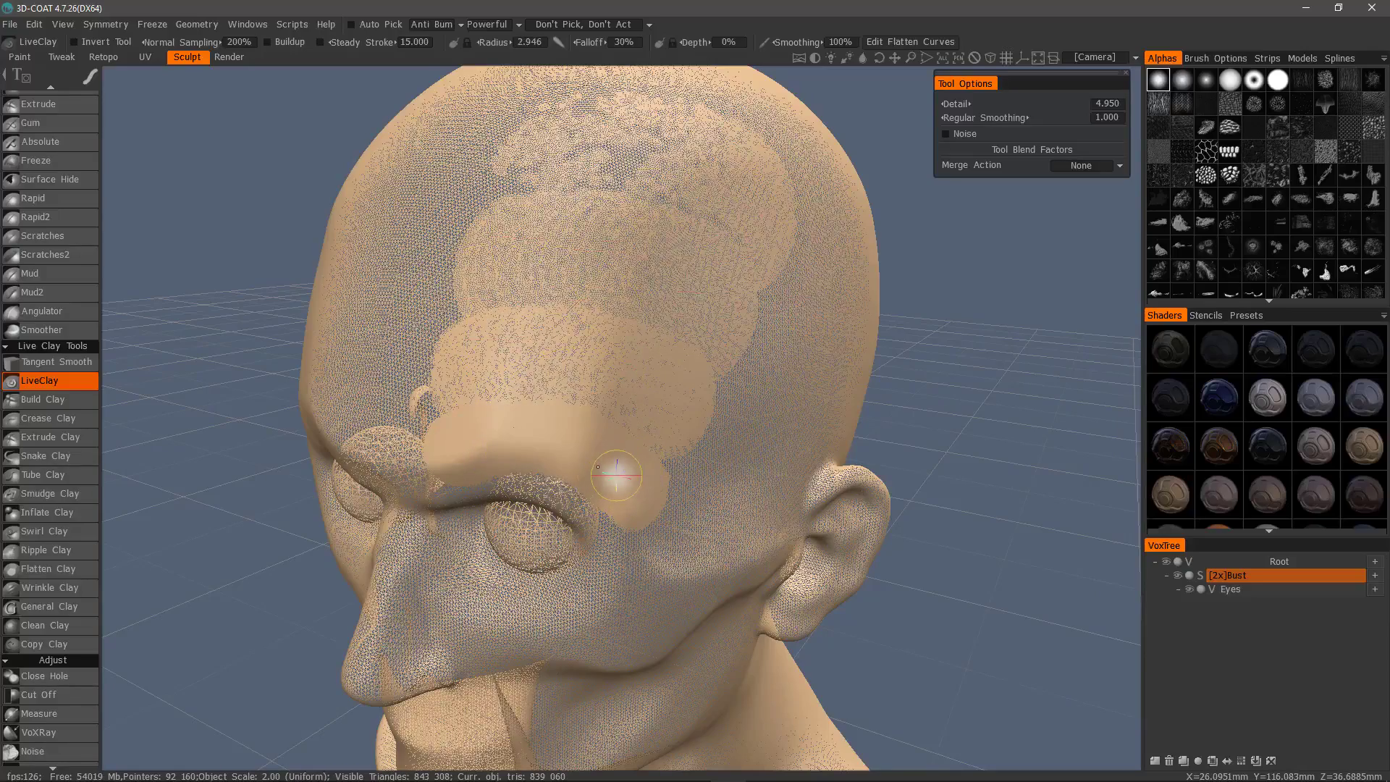
pyautogui.moveTo(952, 187); pyautogui.dragTo(892, 197)
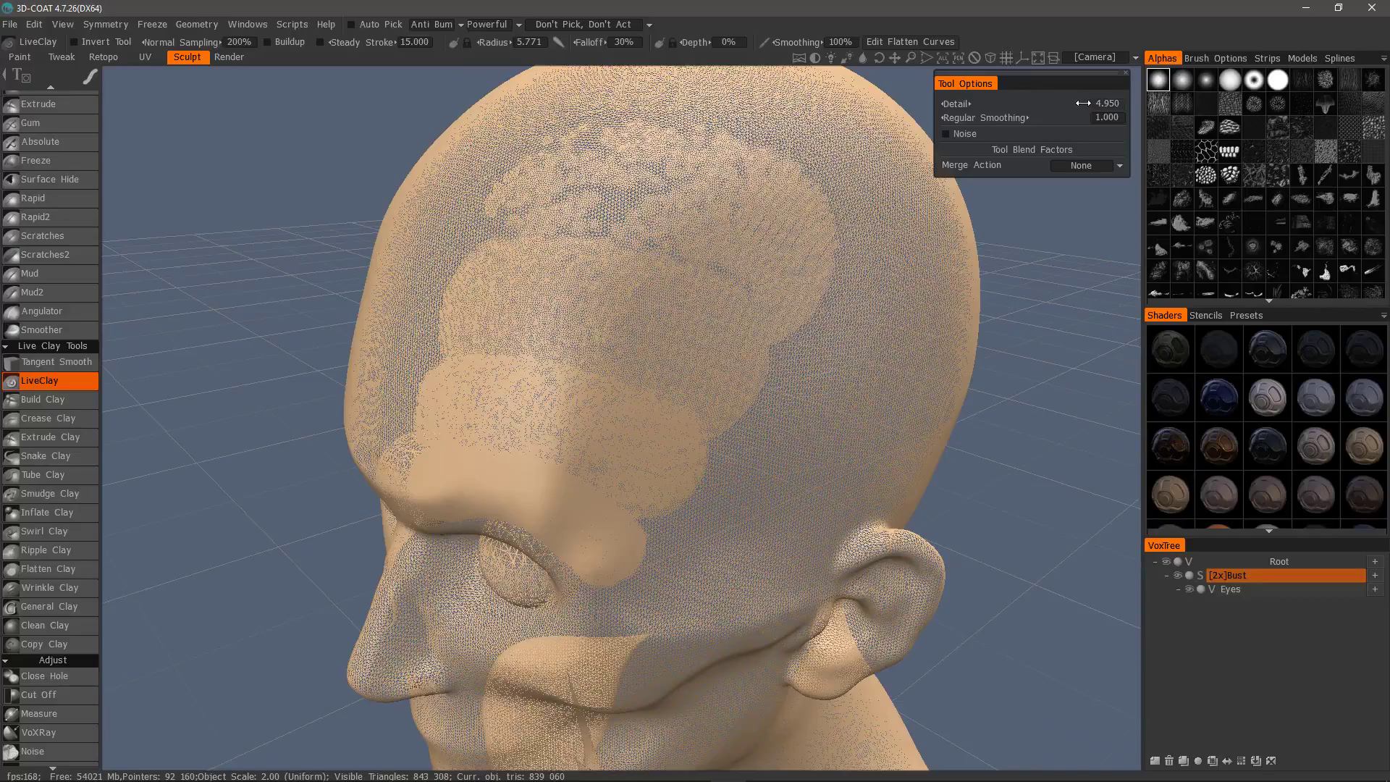
pyautogui.moveTo(1039, 117)
pyautogui.keyDown('alt'); pyautogui.mouseDown()
pyautogui.moveTo(637, 310)
pyautogui.moveTo(529, 259)
pyautogui.moveTo(628, 203)
pyautogui.mouseUp(); pyautogui.keyUp('alt')
pyautogui.scroll(7, 655, 316)
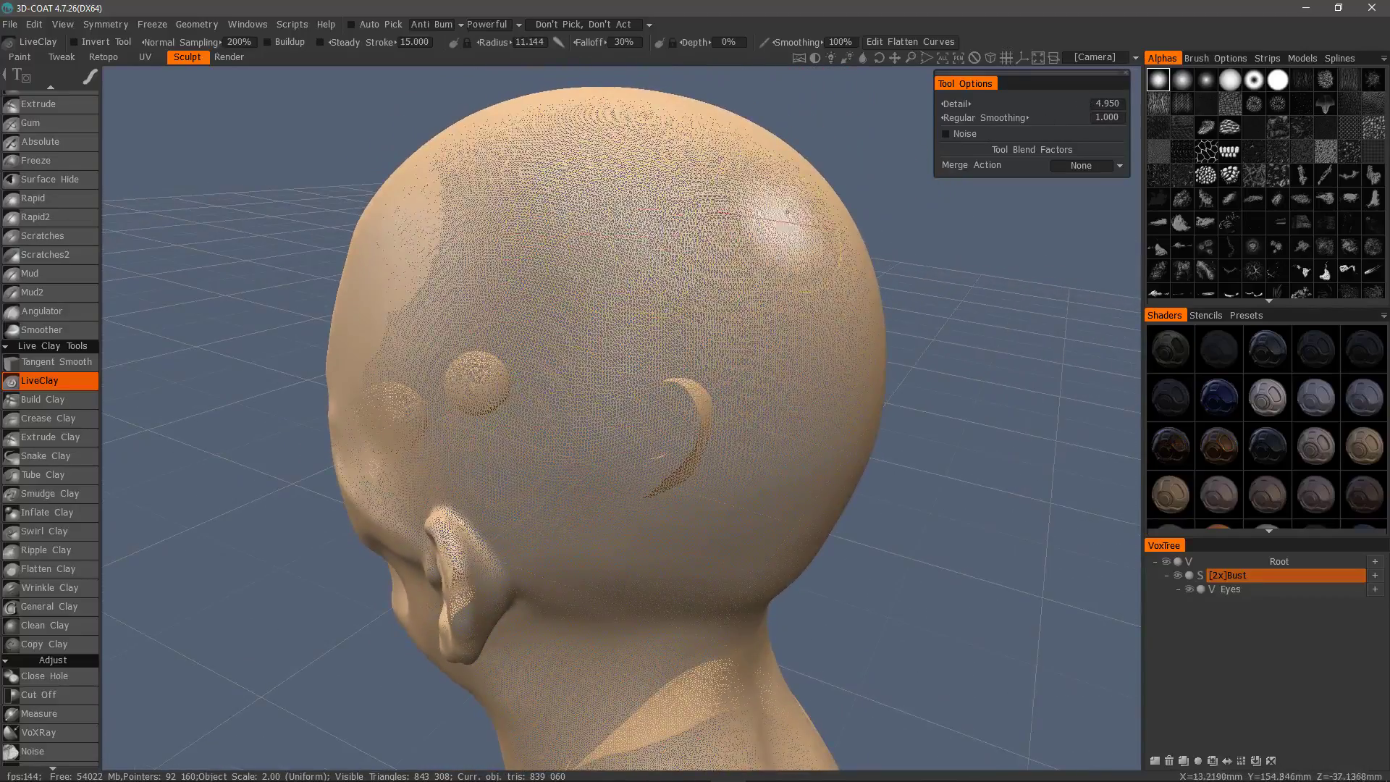
pyautogui.keyDown('alt'); pyautogui.moveTo(549, 370); pyautogui.dragTo(636, 394); pyautogui.keyUp('alt')
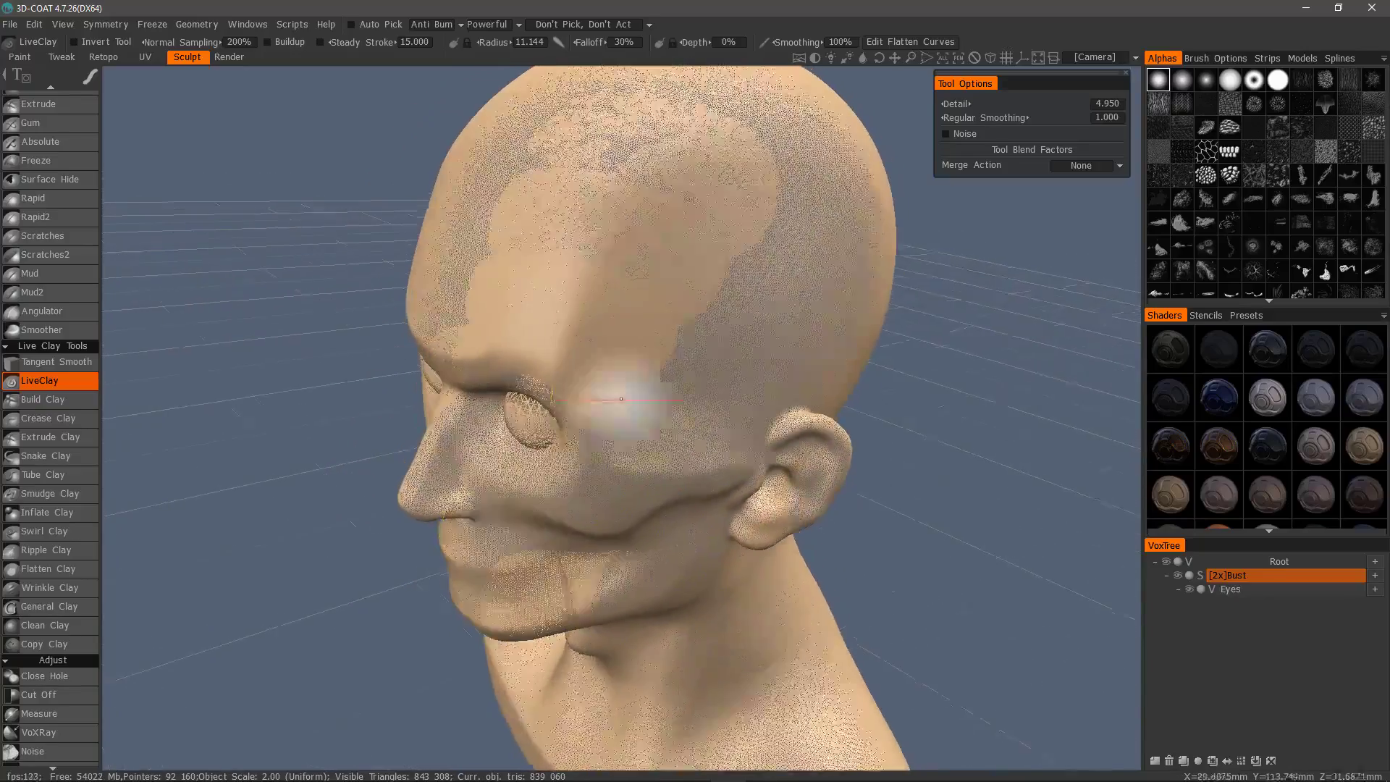
# - Undo the zero-depth LiveClay bands on the brow and forehead
pyautogui.hotkey('ctrl', 'z')
pyautogui.hotkey('ctrl', 'z')
pyautogui.hotkey('ctrl', 'z')
pyautogui.hotkey('ctrl', 'z')
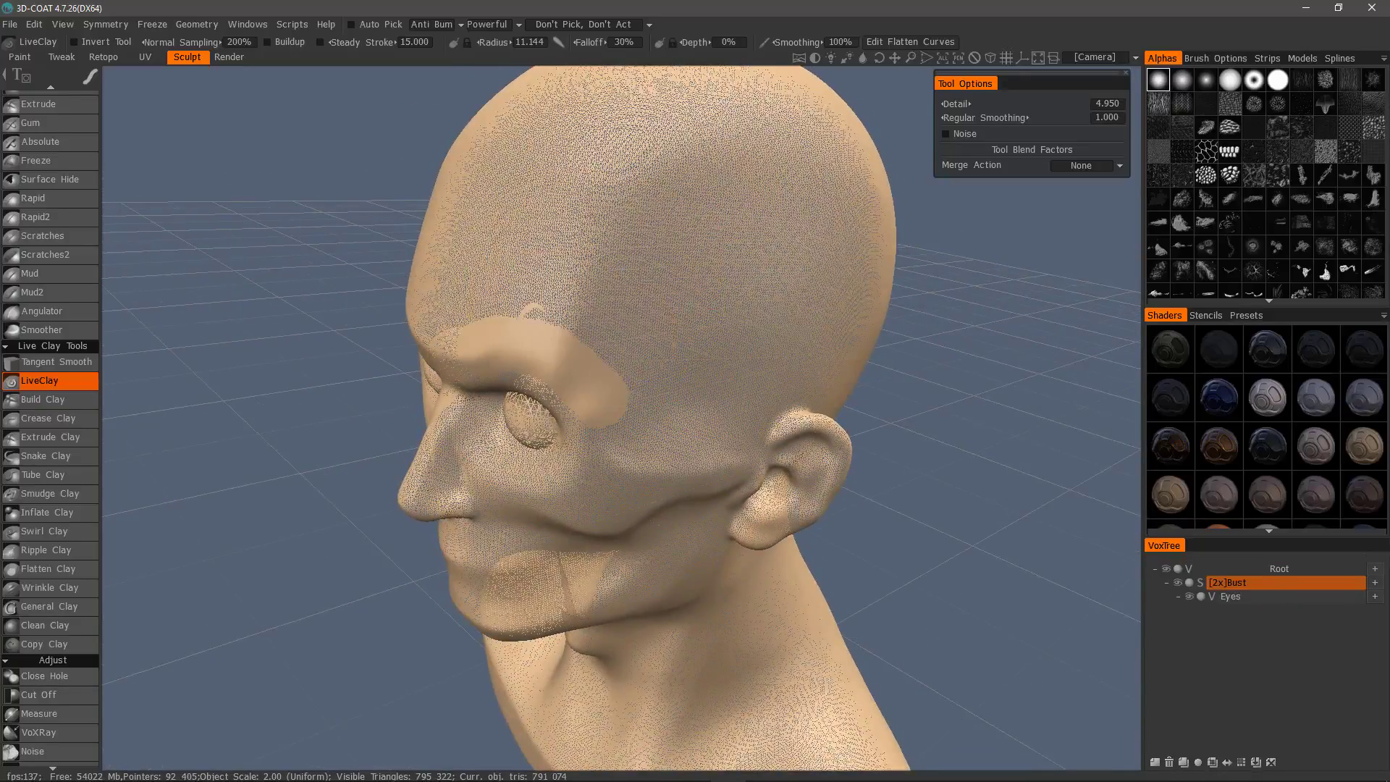
pyautogui.keyDown('alt'); pyautogui.moveTo(615, 405); pyautogui.dragTo(695, 416); pyautogui.keyUp('alt')
# - Hide the Eyes layer and set the LiveClay Detail to 8
pyautogui.click(1188, 590)
pyautogui.keyDown('alt'); pyautogui.moveTo(1000, 217); pyautogui.dragTo(1014, 119); pyautogui.keyUp('alt')
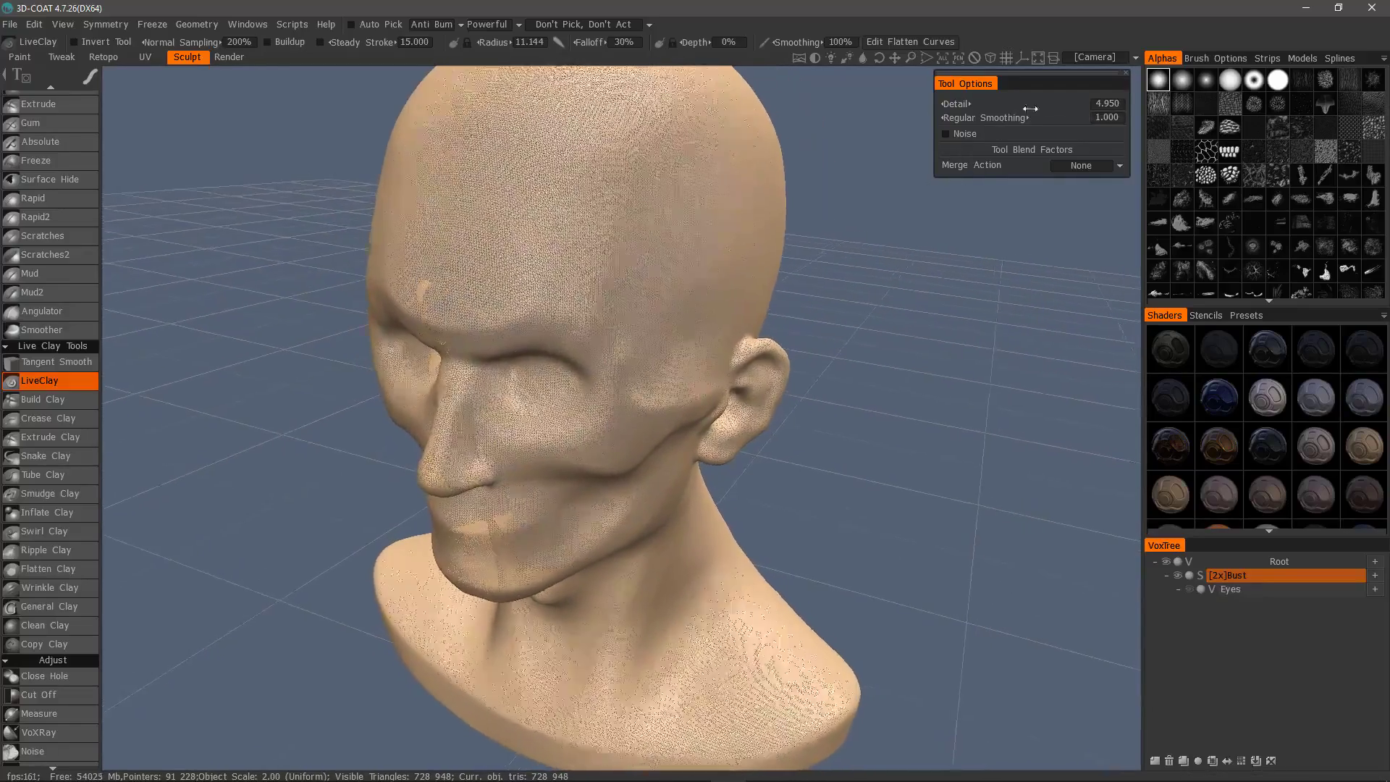
pyautogui.click(1109, 104)
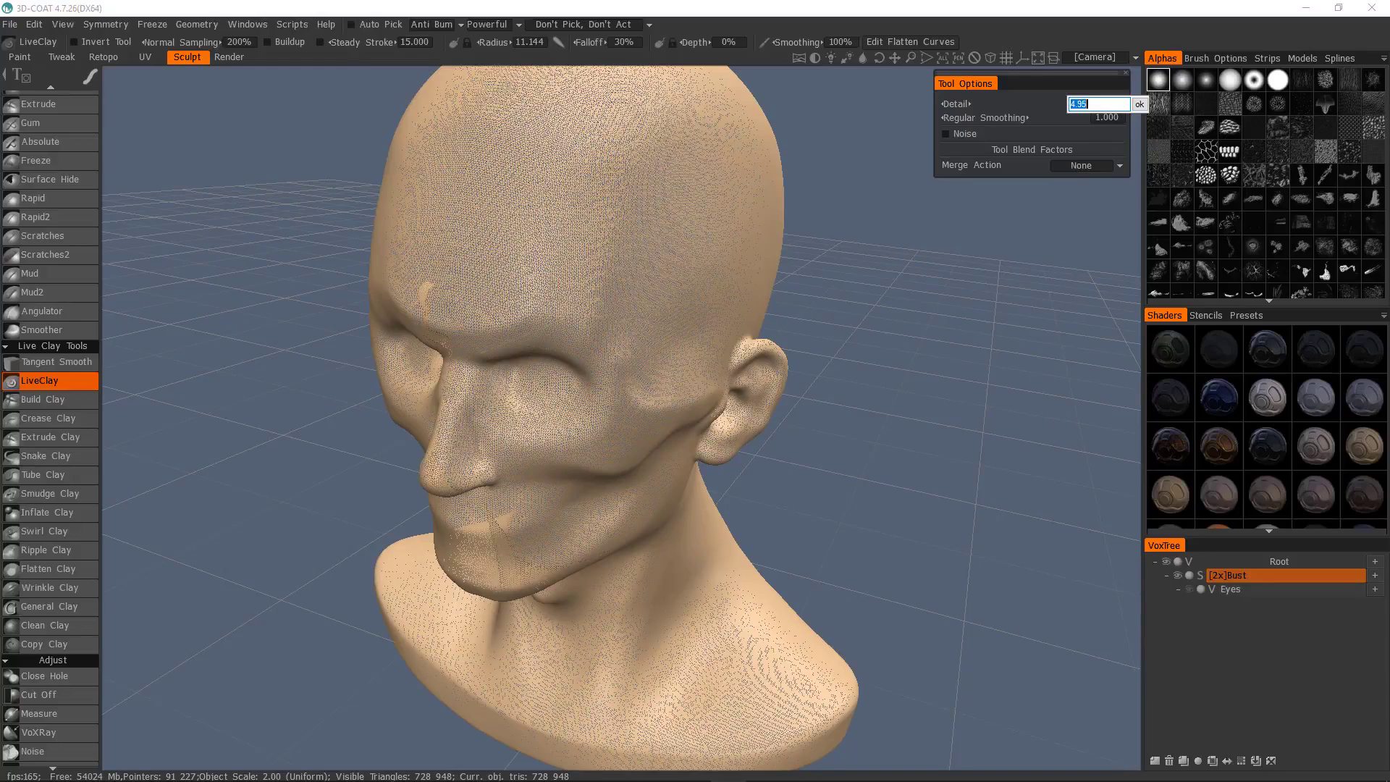
pyautogui.write('8')
pyautogui.click(1140, 104)
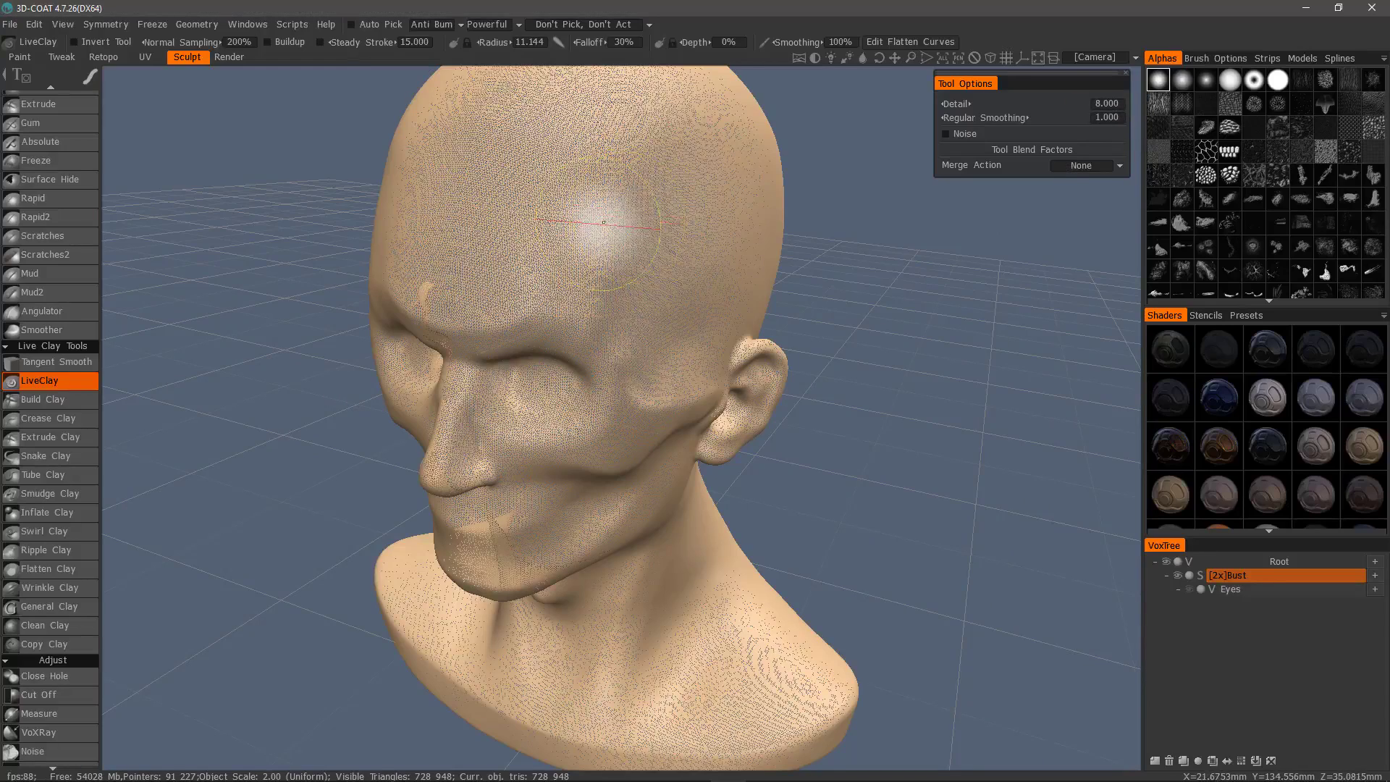
# - Brush over the forehead, face and jaw with LiveClay at radius 13.345, and examine the refined mesh from several angles
pyautogui.keyDown('alt'); pyautogui.moveTo(505, 194); pyautogui.dragTo(527, 188); pyautogui.keyUp('alt')
pyautogui.click(560, 180)
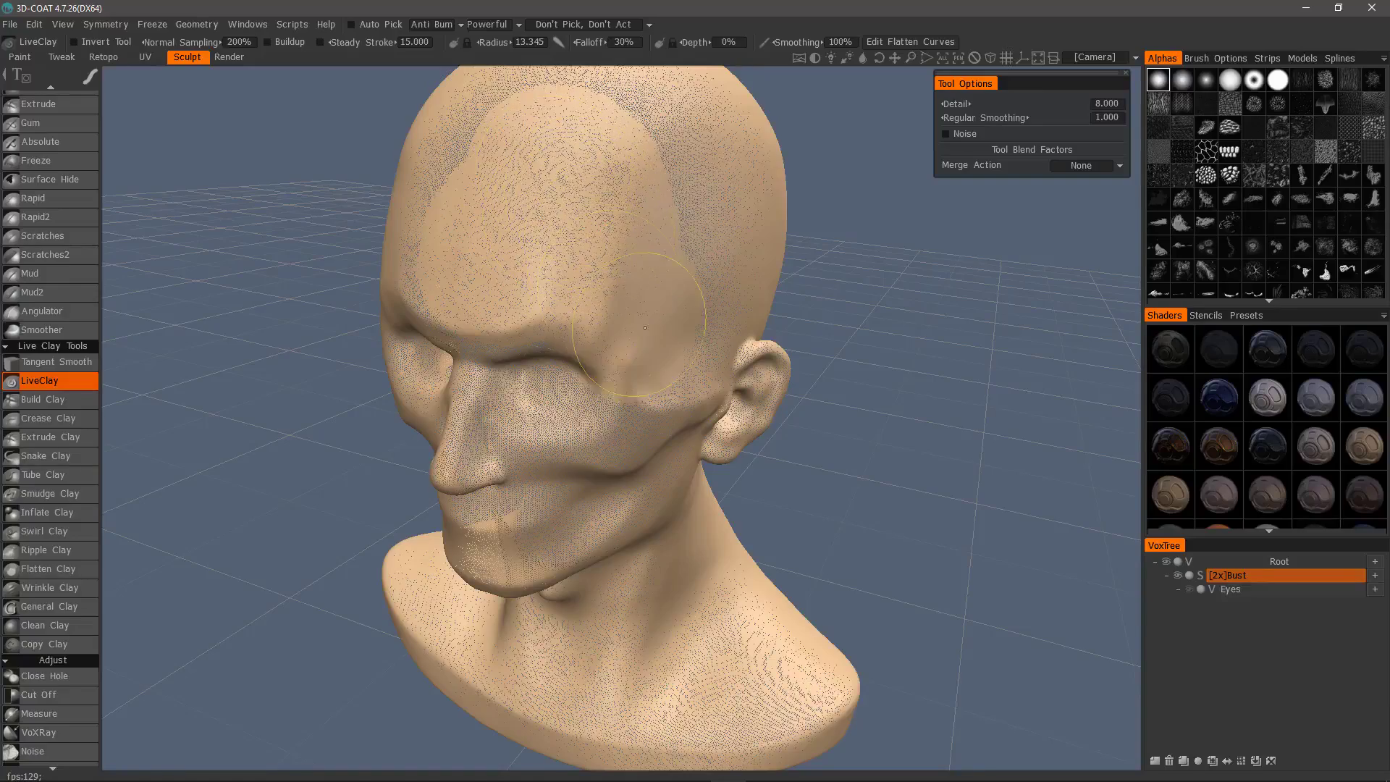
pyautogui.keyDown('alt'); pyautogui.moveTo(652, 374); pyautogui.dragTo(631, 377); pyautogui.keyUp('alt')
pyautogui.moveTo(512, 420)
pyautogui.mouseDown()
pyautogui.moveTo(467, 467)
pyautogui.moveTo(500, 485)
pyautogui.moveTo(525, 429)
pyautogui.moveTo(649, 338)
pyautogui.mouseUp()
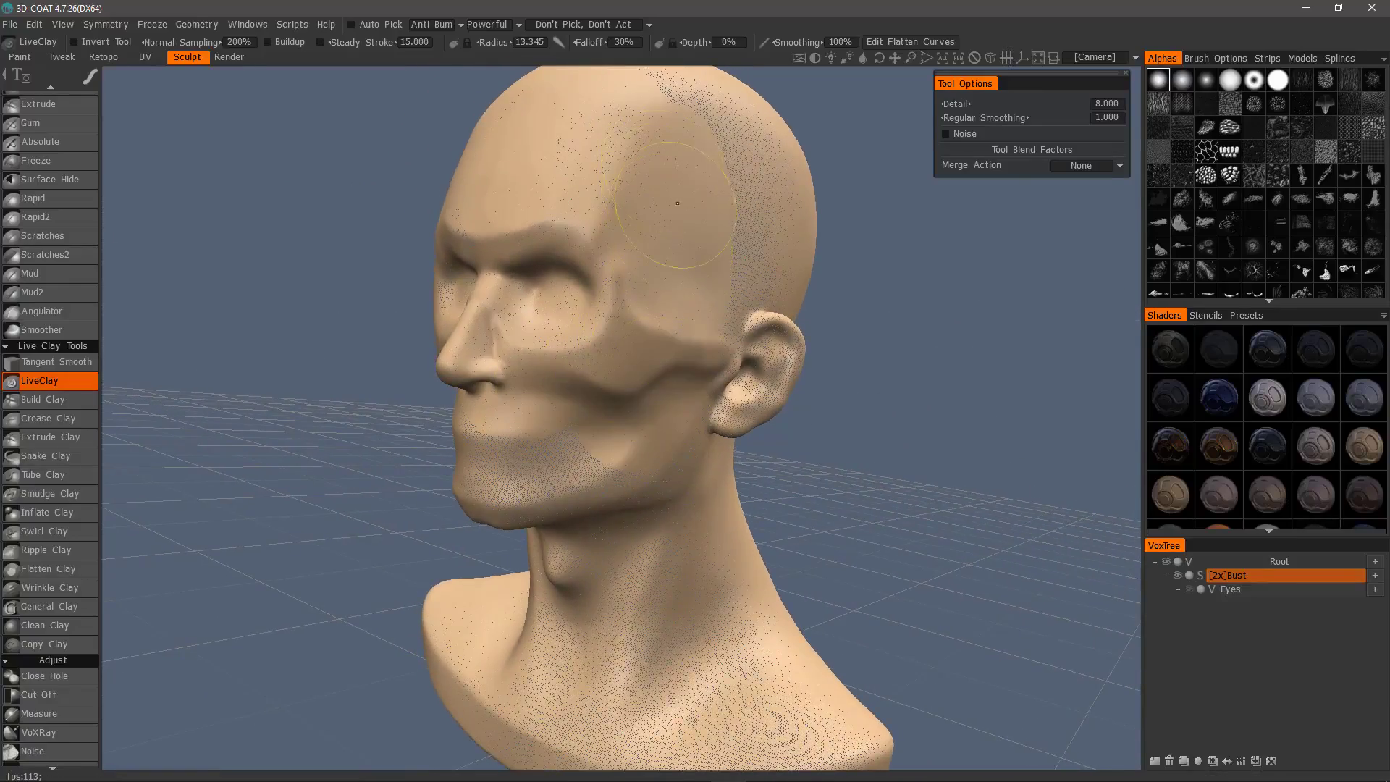
pyautogui.moveTo(633, 466); pyautogui.dragTo(647, 451)
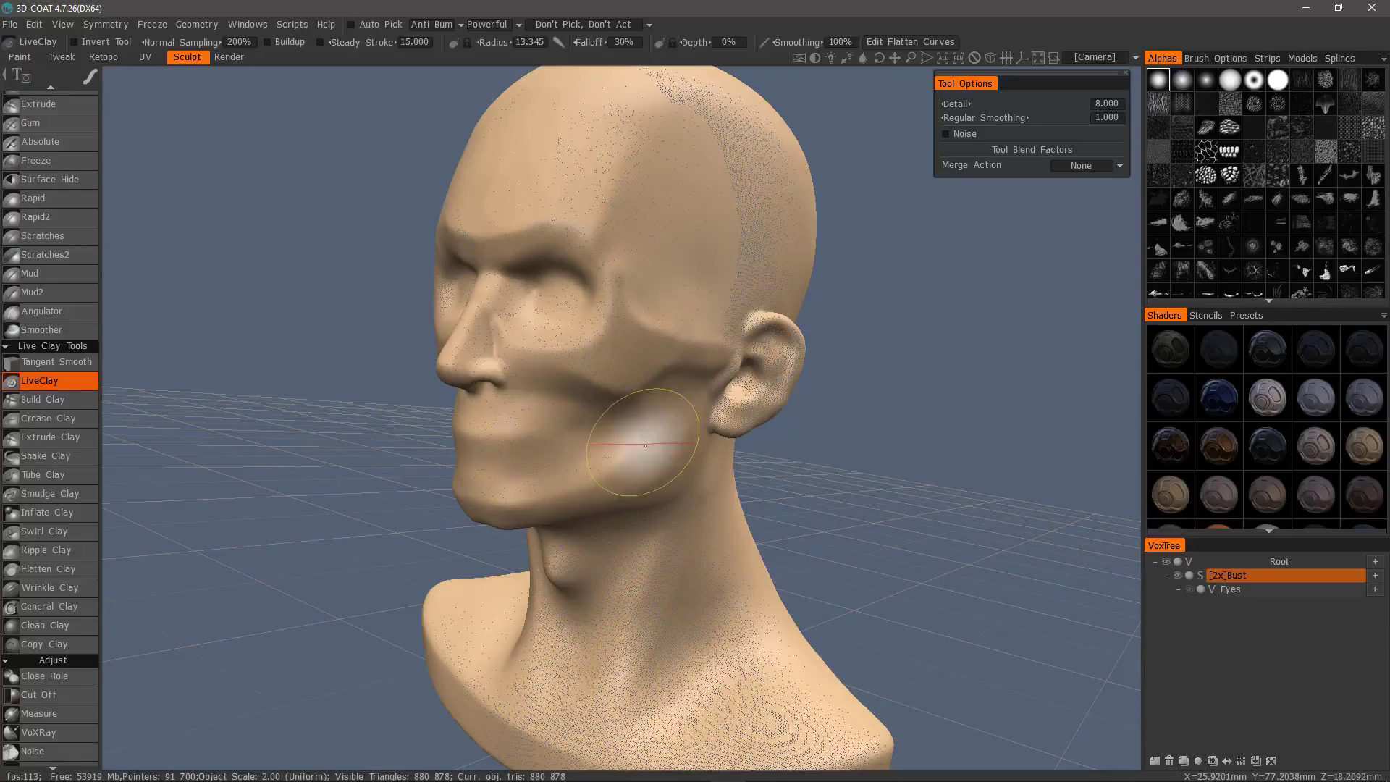
pyautogui.moveTo(492, 430)
pyautogui.keyDown('alt'); pyautogui.mouseDown()
pyautogui.moveTo(544, 398)
pyautogui.moveTo(562, 311)
pyautogui.moveTo(618, 241)
pyautogui.moveTo(681, 297)
pyautogui.moveTo(543, 449)
pyautogui.moveTo(636, 466)
pyautogui.moveTo(186, 484)
pyautogui.mouseUp(); pyautogui.keyUp('alt')
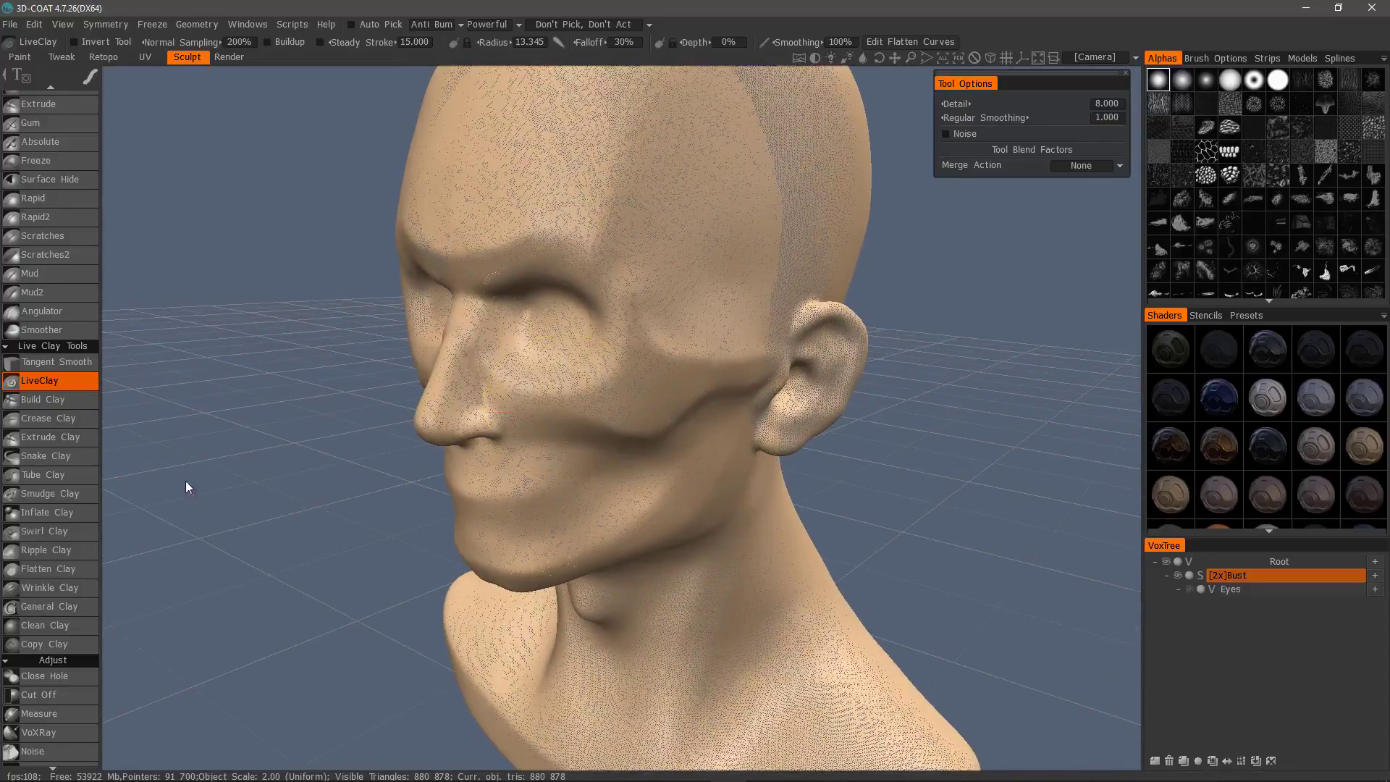
pyautogui.moveTo(515, 424)
pyautogui.keyDown('alt'); pyautogui.mouseDown()
pyautogui.moveTo(51, 458)
pyautogui.moveTo(541, 429)
pyautogui.moveTo(567, 462)
pyautogui.moveTo(629, 473)
pyautogui.moveTo(271, 265)
pyautogui.moveTo(80, 177)
pyautogui.moveTo(52, 398)
pyautogui.mouseUp(); pyautogui.keyUp('alt')
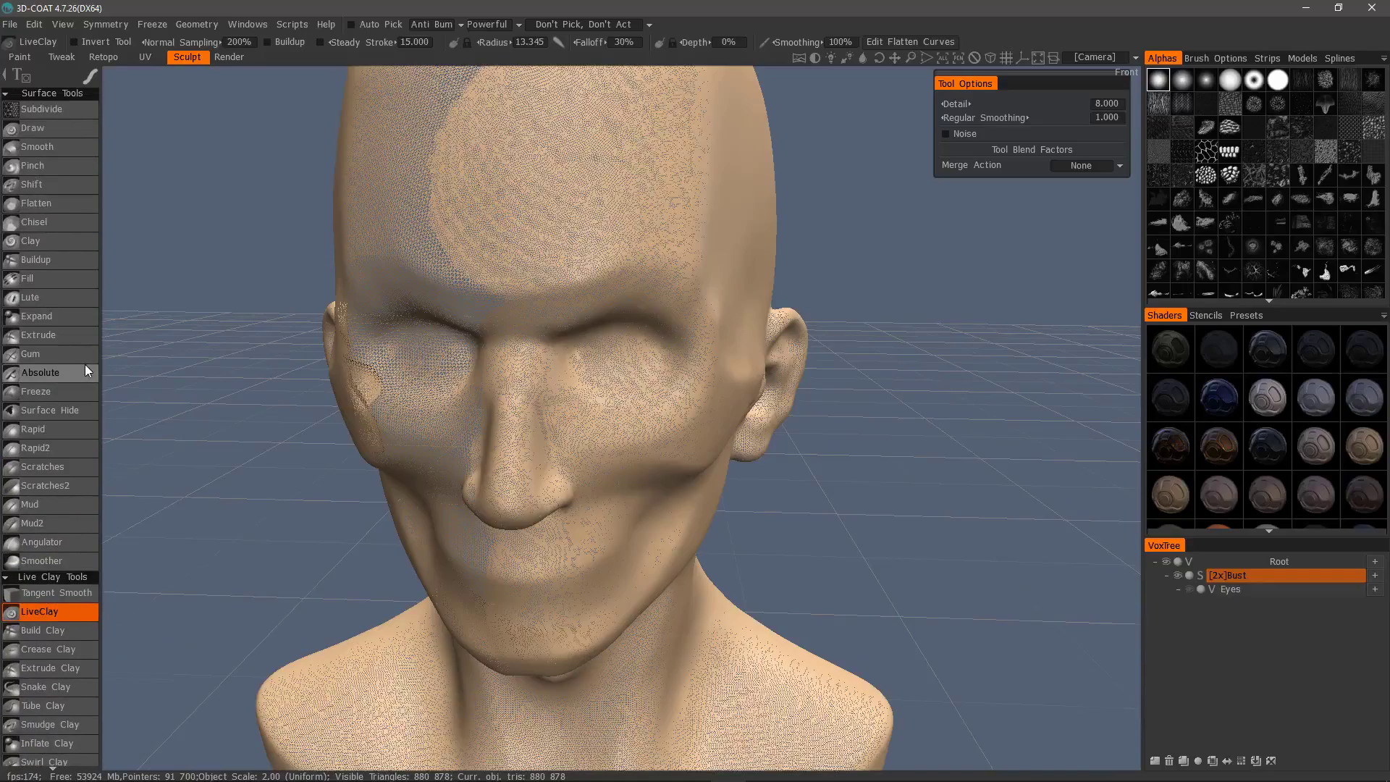
pyautogui.keyDown('alt'); pyautogui.moveTo(782, 286); pyautogui.dragTo(657, 339); pyautogui.keyUp('alt')
# - Undo the LiveClay strokes over the forehead, face and jaw
pyautogui.hotkey('ctrl', 'z')
pyautogui.hotkey('ctrl', 'z')
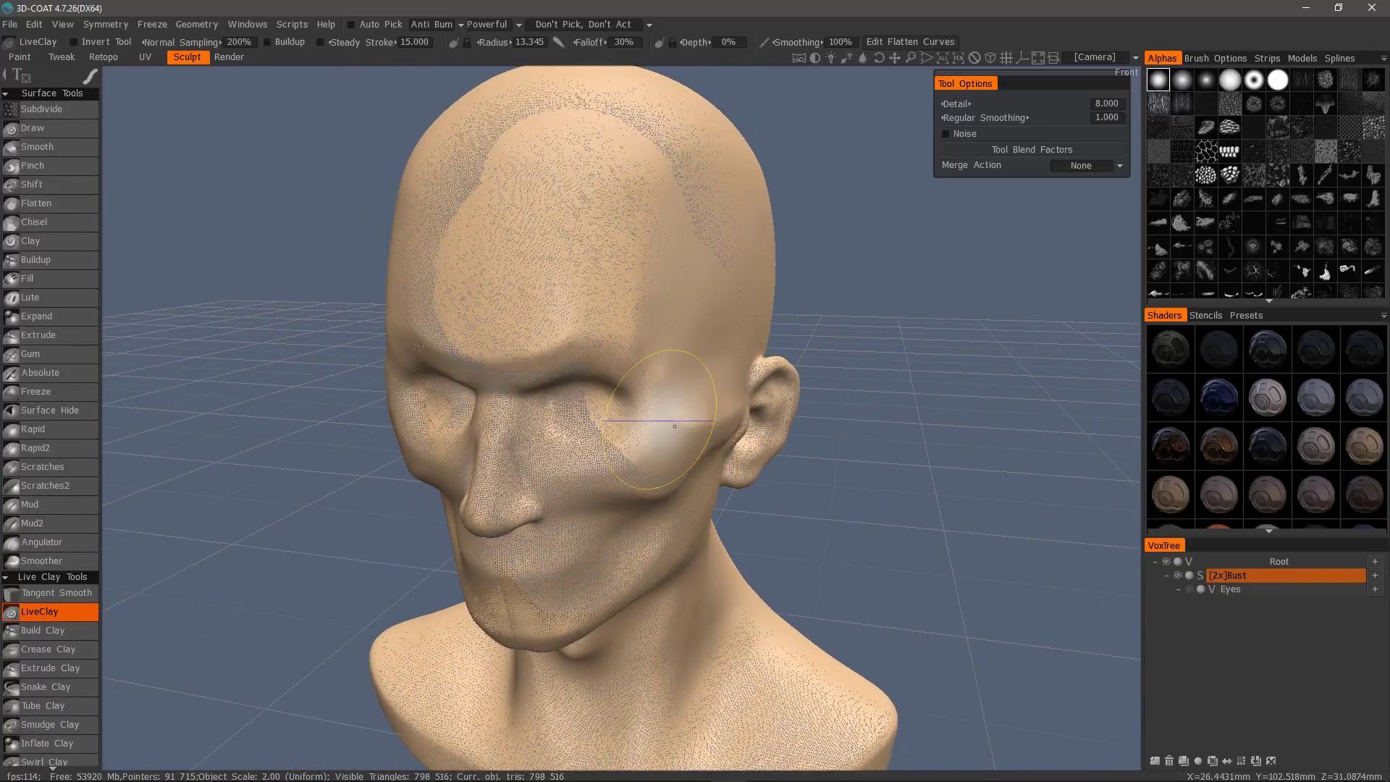
pyautogui.keyDown('alt'); pyautogui.moveTo(674, 427); pyautogui.dragTo(446, 380); pyautogui.keyUp('alt')
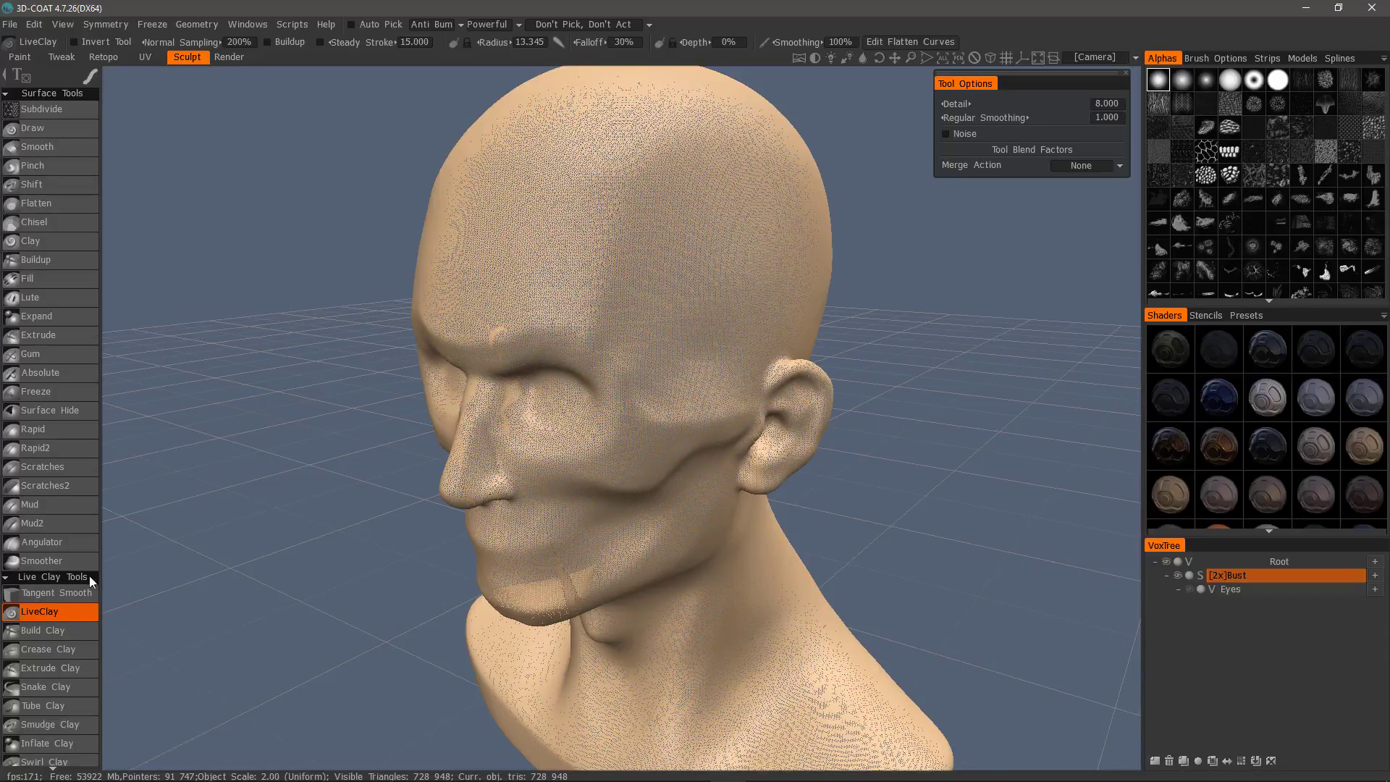
# - Activate the Subdivide surface tool for the bust
pyautogui.click(58, 109)
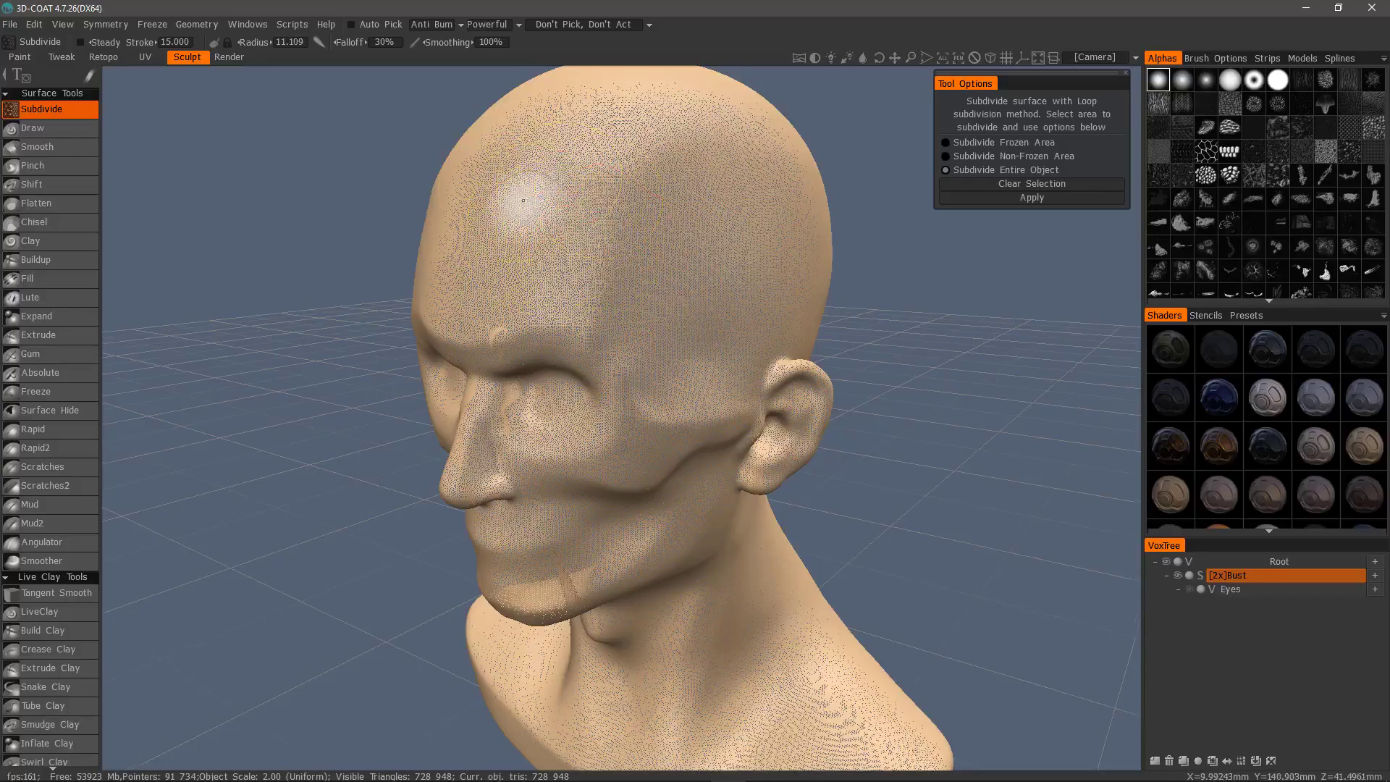
pyautogui.moveTo(599, 244)
pyautogui.keyDown('alt'); pyautogui.mouseDown()
pyautogui.moveTo(636, 223)
pyautogui.moveTo(574, 232)
pyautogui.moveTo(607, 293)
pyautogui.mouseUp(); pyautogui.keyUp('alt')
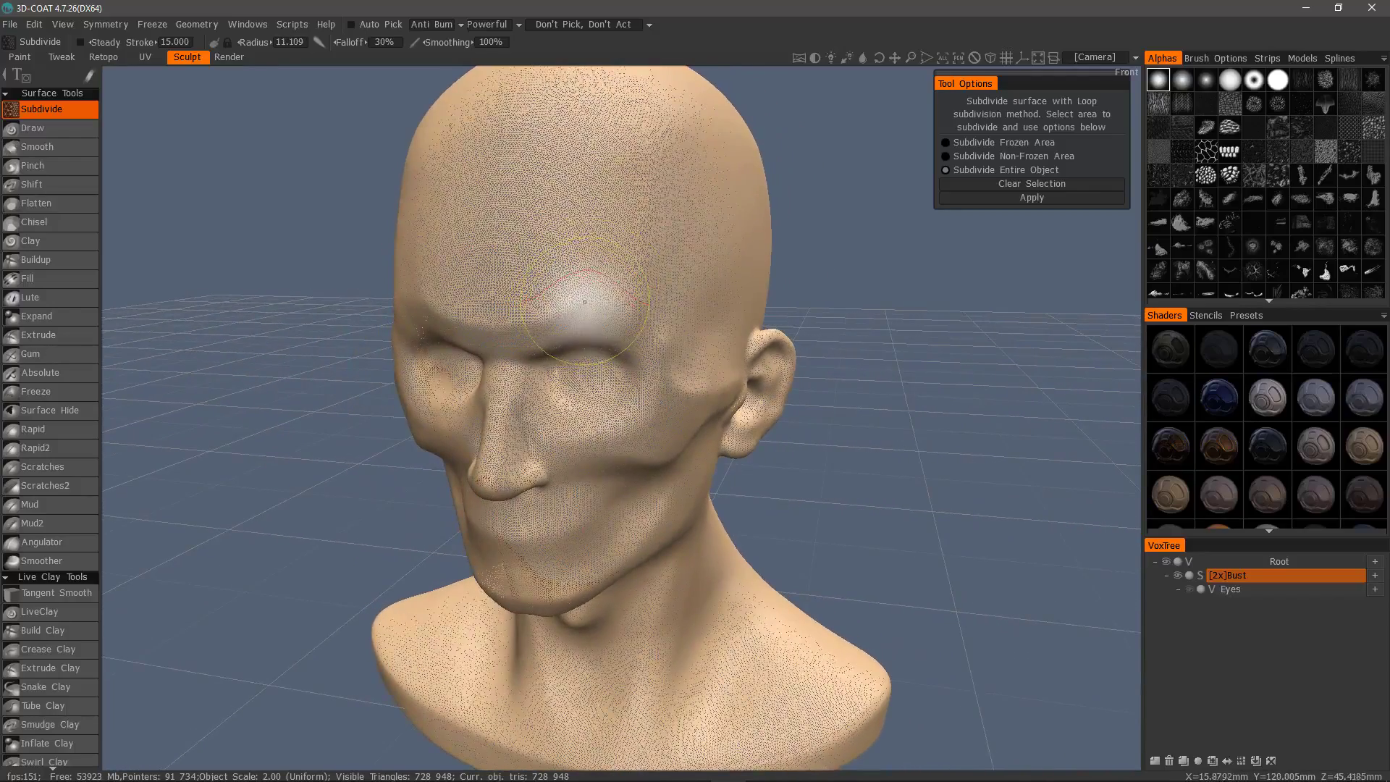
pyautogui.moveTo(455, 167)
pyautogui.keyDown('alt'); pyautogui.mouseDown()
pyautogui.moveTo(557, 206)
pyautogui.moveTo(651, 204)
pyautogui.mouseUp(); pyautogui.keyUp('alt')
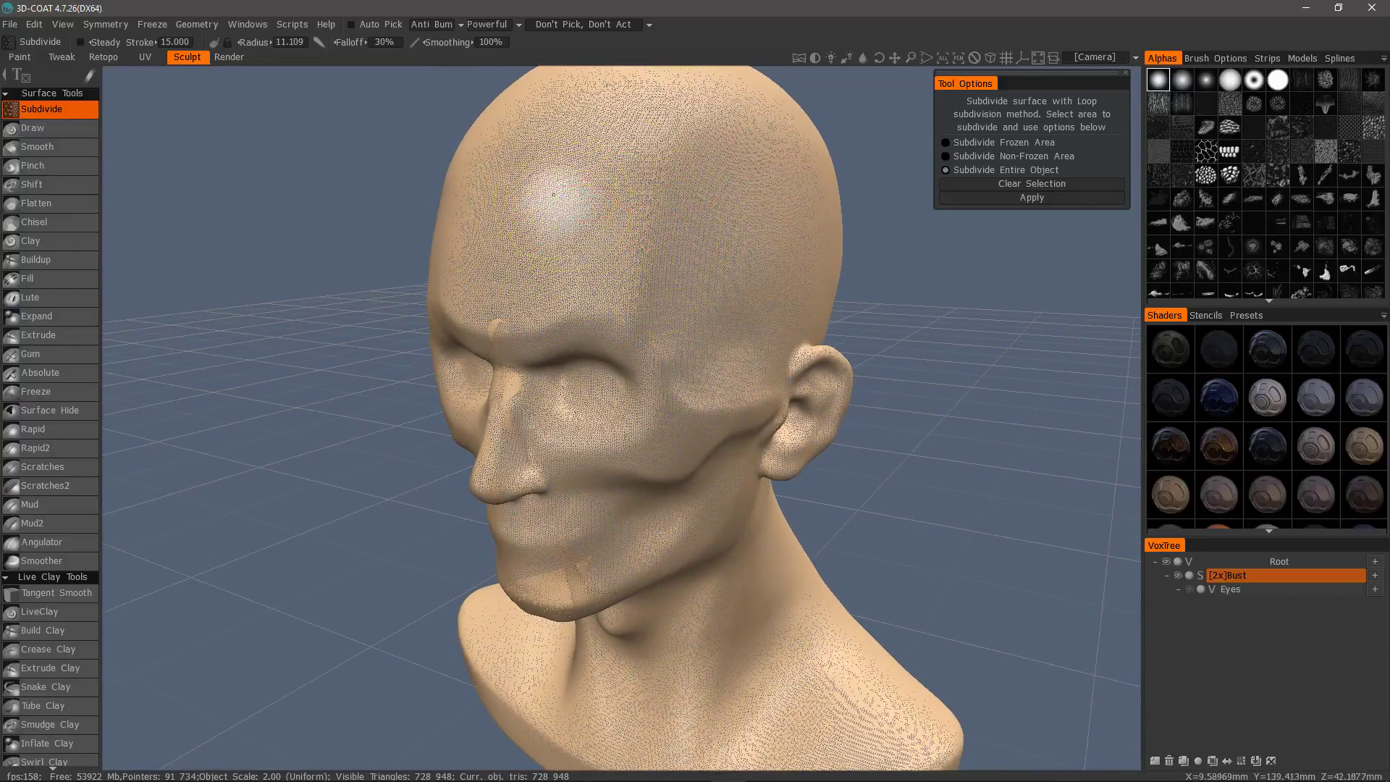
pyautogui.moveTo(541, 177)
pyautogui.keyDown('alt'); pyautogui.mouseDown()
pyautogui.moveTo(572, 156)
pyautogui.moveTo(674, 218)
pyautogui.moveTo(724, 340)
pyautogui.moveTo(646, 273)
pyautogui.moveTo(520, 291)
pyautogui.mouseUp(); pyautogui.keyUp('alt')
pyautogui.moveTo(520, 292)
pyautogui.keyDown('alt'); pyautogui.mouseDown()
pyautogui.moveTo(560, 304)
pyautogui.moveTo(591, 242)
pyautogui.mouseUp(); pyautogui.keyUp('alt')
pyautogui.moveTo(599, 262)
pyautogui.mouseDown()
pyautogui.moveTo(619, 489)
pyautogui.moveTo(661, 450)
pyautogui.mouseUp()
pyautogui.hotkey('ctrl', 'z')
pyautogui.hotkey('ctrl', 'z')
# - Enable X-axis mirror symmetry and brush a Subdivide selection over the forehead, eyes, cheek and jaw at radius 11.109
pyautogui.press('s')
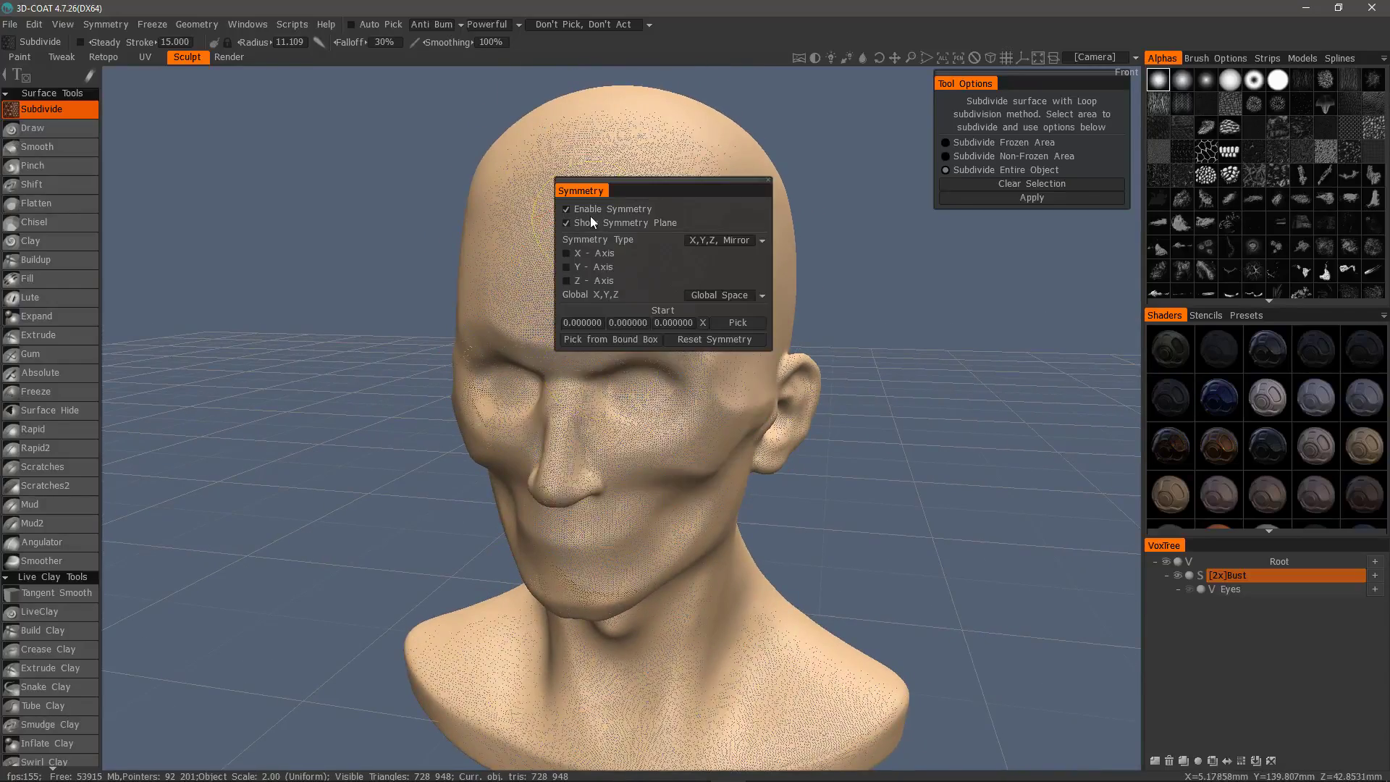
pyautogui.click(579, 254)
pyautogui.keyDown('alt'); pyautogui.moveTo(616, 365); pyautogui.dragTo(543, 337); pyautogui.keyUp('alt')
pyautogui.moveTo(568, 250)
pyautogui.mouseDown()
pyautogui.moveTo(556, 333)
pyautogui.moveTo(560, 242)
pyautogui.moveTo(584, 264)
pyautogui.moveTo(630, 379)
pyautogui.moveTo(576, 369)
pyautogui.mouseUp()
pyautogui.moveTo(554, 341)
pyautogui.mouseDown()
pyautogui.moveTo(569, 246)
pyautogui.moveTo(685, 431)
pyautogui.moveTo(680, 344)
pyautogui.mouseUp()
pyautogui.moveTo(649, 199)
pyautogui.mouseDown()
pyautogui.moveTo(686, 214)
pyautogui.moveTo(751, 344)
pyautogui.moveTo(744, 429)
pyautogui.moveTo(732, 367)
pyautogui.moveTo(745, 273)
pyautogui.moveTo(744, 504)
pyautogui.moveTo(661, 459)
pyautogui.moveTo(709, 435)
pyautogui.mouseUp()
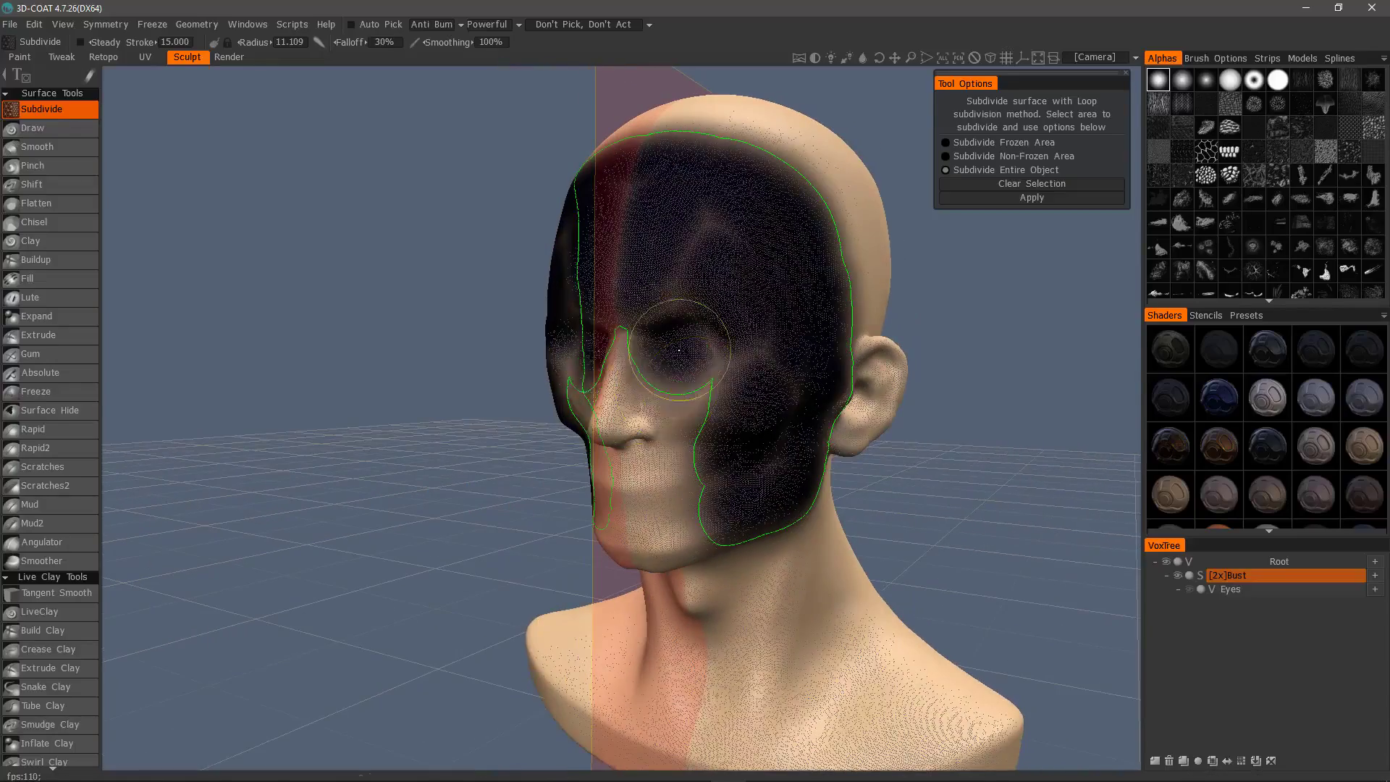
pyautogui.moveTo(677, 348)
pyautogui.mouseDown()
pyautogui.moveTo(634, 405)
pyautogui.moveTo(698, 435)
pyautogui.moveTo(676, 450)
pyautogui.moveTo(686, 295)
pyautogui.mouseUp()
pyautogui.moveTo(689, 378); pyautogui.dragTo(604, 415)
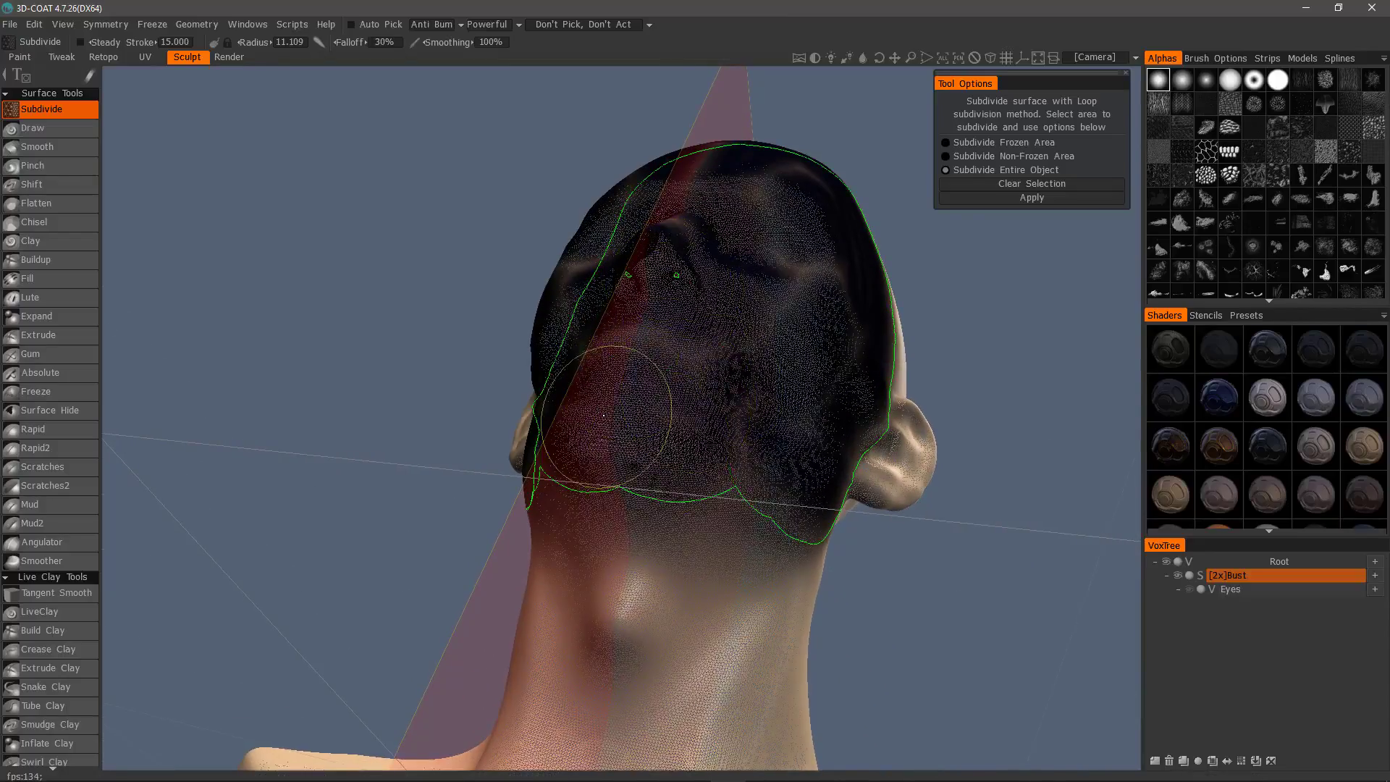
pyautogui.moveTo(668, 470); pyautogui.dragTo(507, 452)
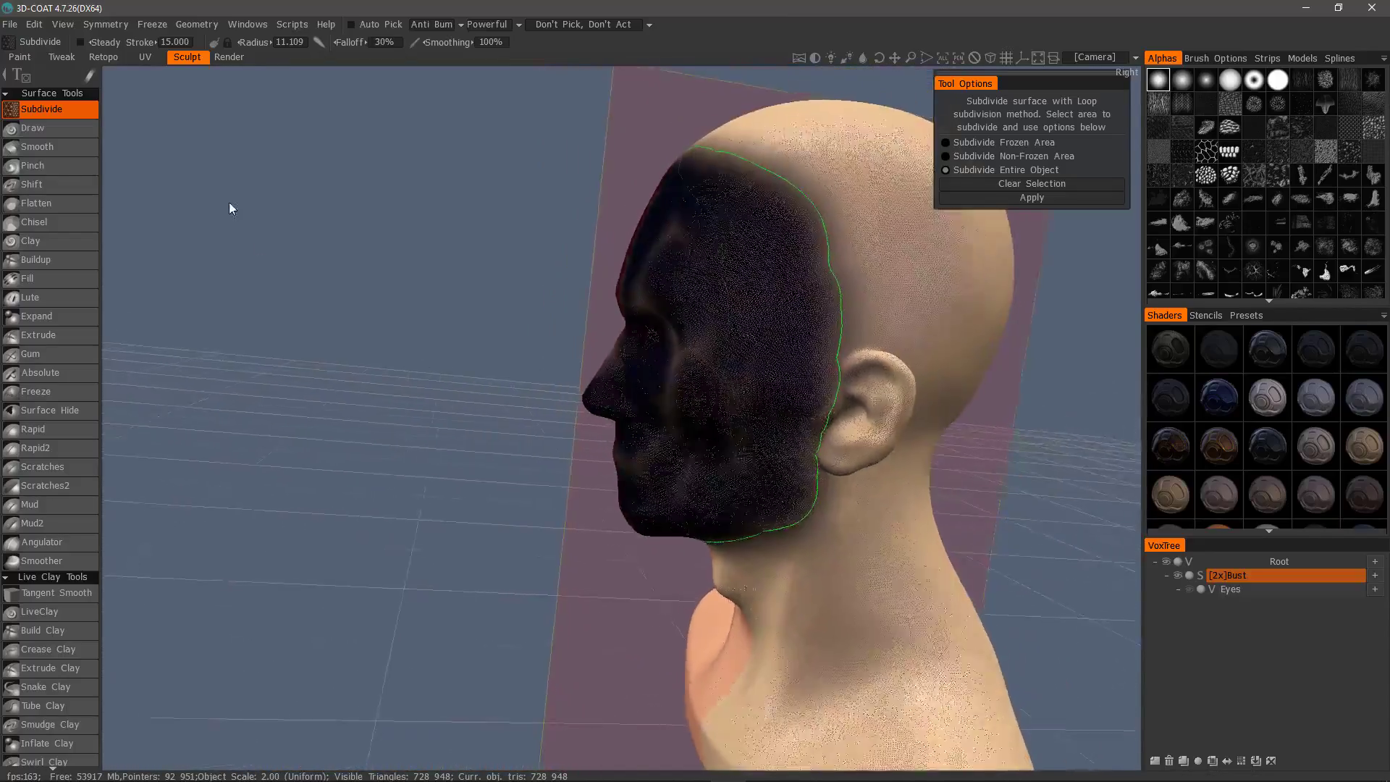
# - Extend the selection across the whole front of the face with a closed freehand outline around the profile, and reduce the brush radius to 6.471
pyautogui.moveTo(88, 75)
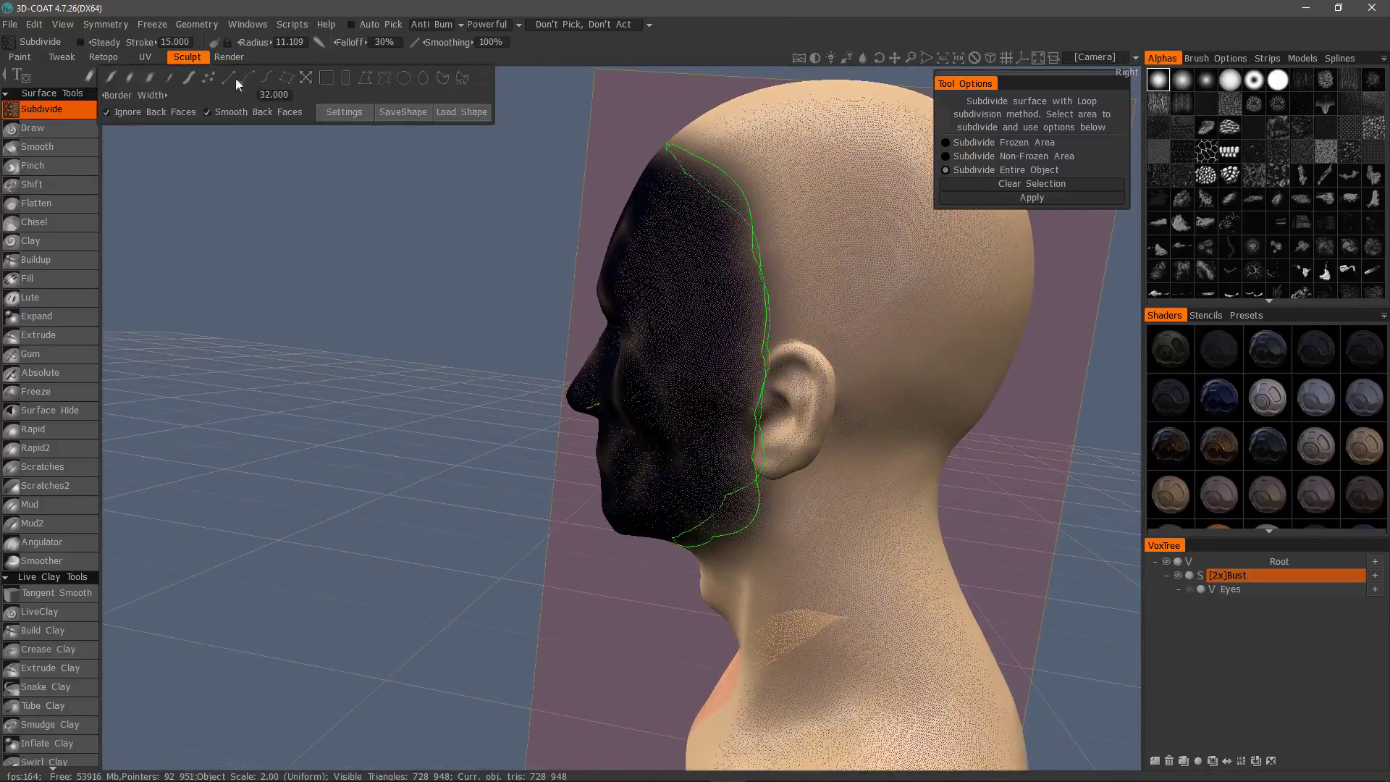
pyautogui.click(384, 78)
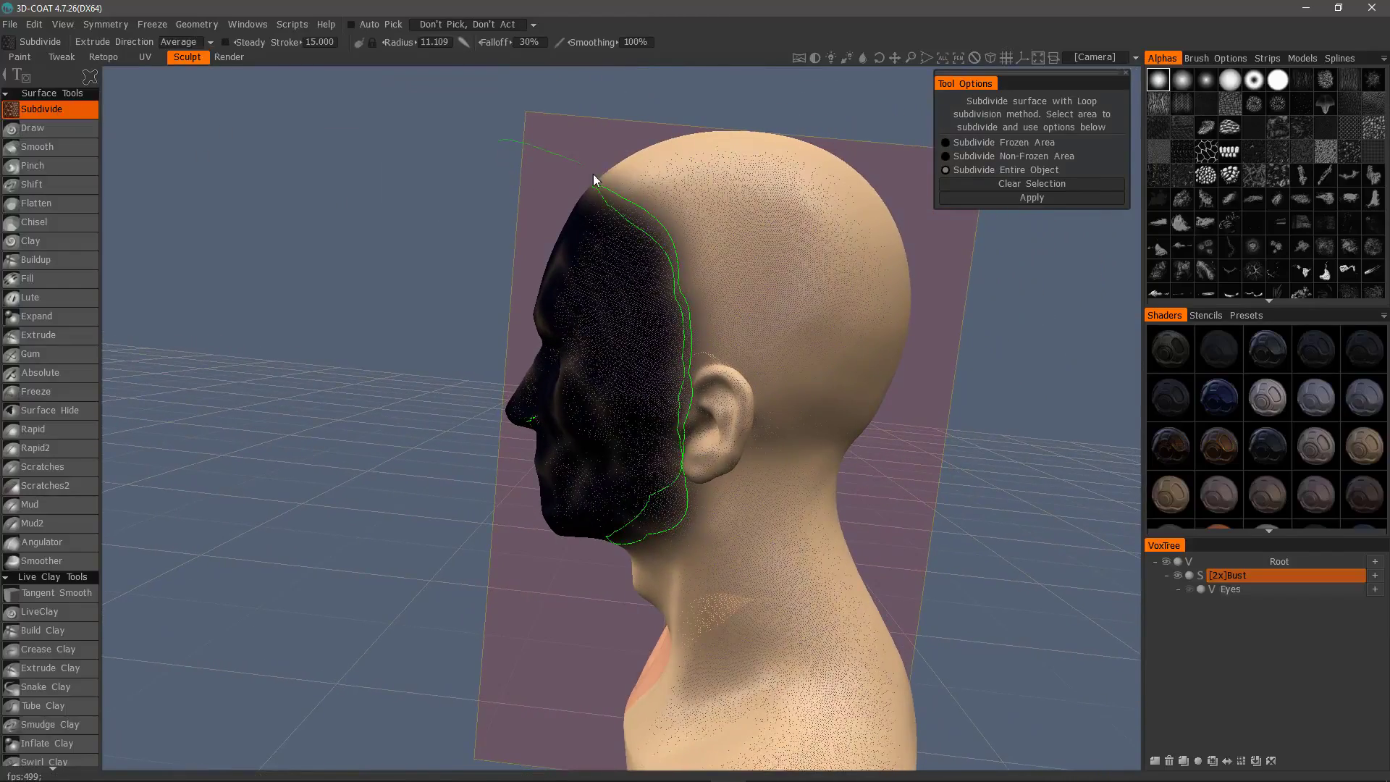
pyautogui.moveTo(594, 180)
pyautogui.mouseDown()
pyautogui.moveTo(676, 326)
pyautogui.moveTo(685, 449)
pyautogui.moveTo(676, 503)
pyautogui.moveTo(600, 557)
pyautogui.mouseUp()
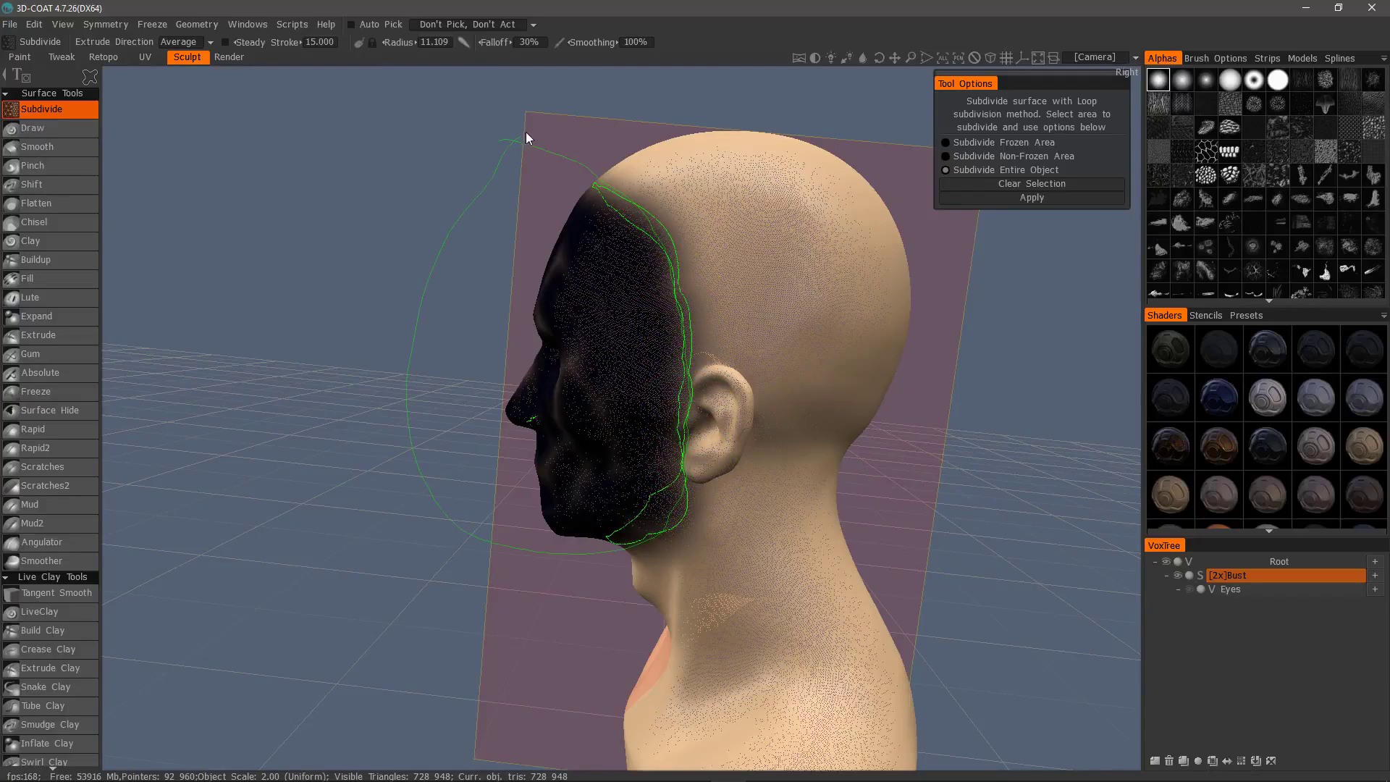
pyautogui.moveTo(525, 132); pyautogui.dragTo(506, 129)
pyautogui.moveTo(445, 96)
pyautogui.keyDown('alt'); pyautogui.mouseDown()
pyautogui.moveTo(475, 154)
pyautogui.moveTo(738, 471)
pyautogui.moveTo(637, 429)
pyautogui.moveTo(797, 484)
pyautogui.moveTo(745, 459)
pyautogui.mouseUp(); pyautogui.keyUp('alt')
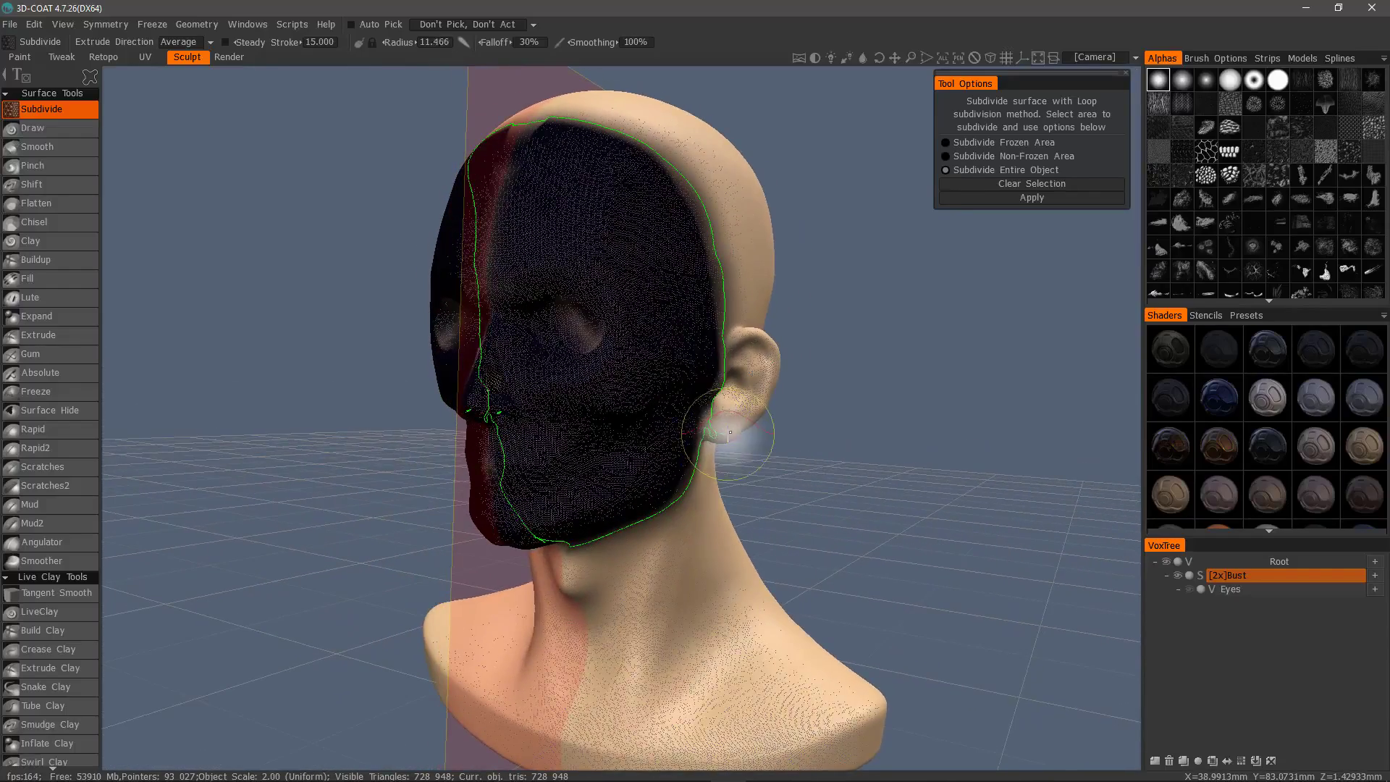
pyautogui.scroll(-6, 730, 432)
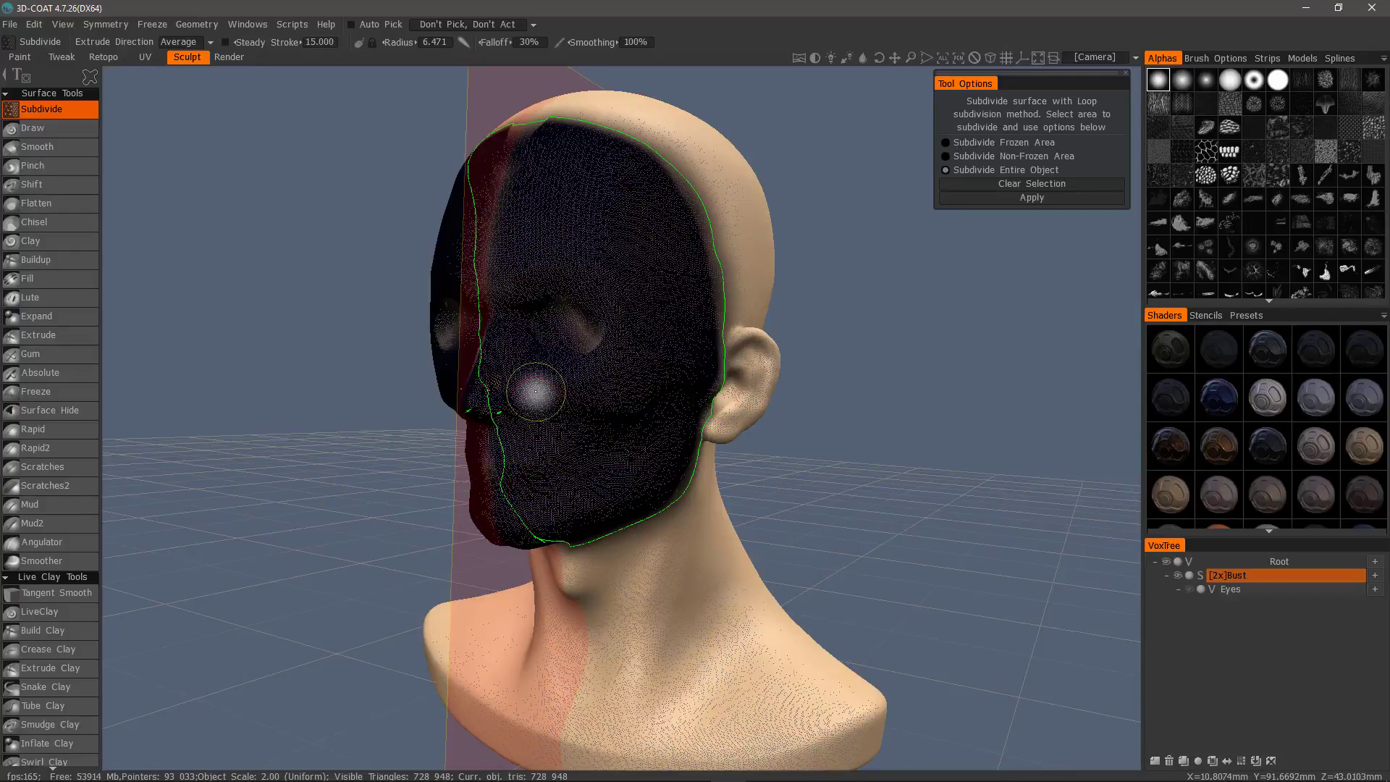
# - Subdivide only the frozen area covering the face
pyautogui.keyDown('alt'); pyautogui.moveTo(579, 253); pyautogui.dragTo(326, 271); pyautogui.keyUp('alt')
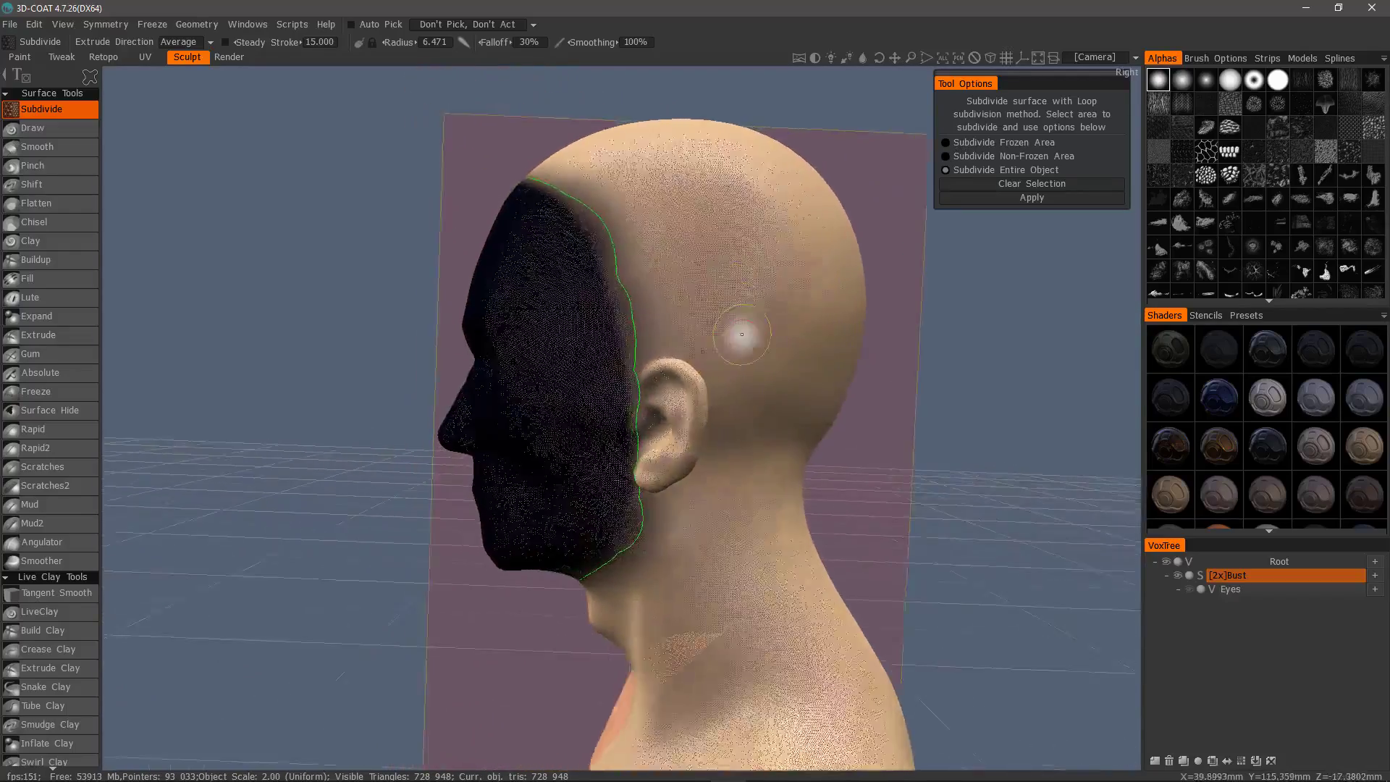
pyautogui.moveTo(755, 330)
pyautogui.keyDown('alt'); pyautogui.mouseDown()
pyautogui.moveTo(609, 313)
pyautogui.moveTo(528, 481)
pyautogui.moveTo(1005, 167)
pyautogui.moveTo(953, 142)
pyautogui.mouseUp(); pyautogui.keyUp('alt')
pyautogui.moveTo(916, 424); pyautogui.dragTo(961, 436)
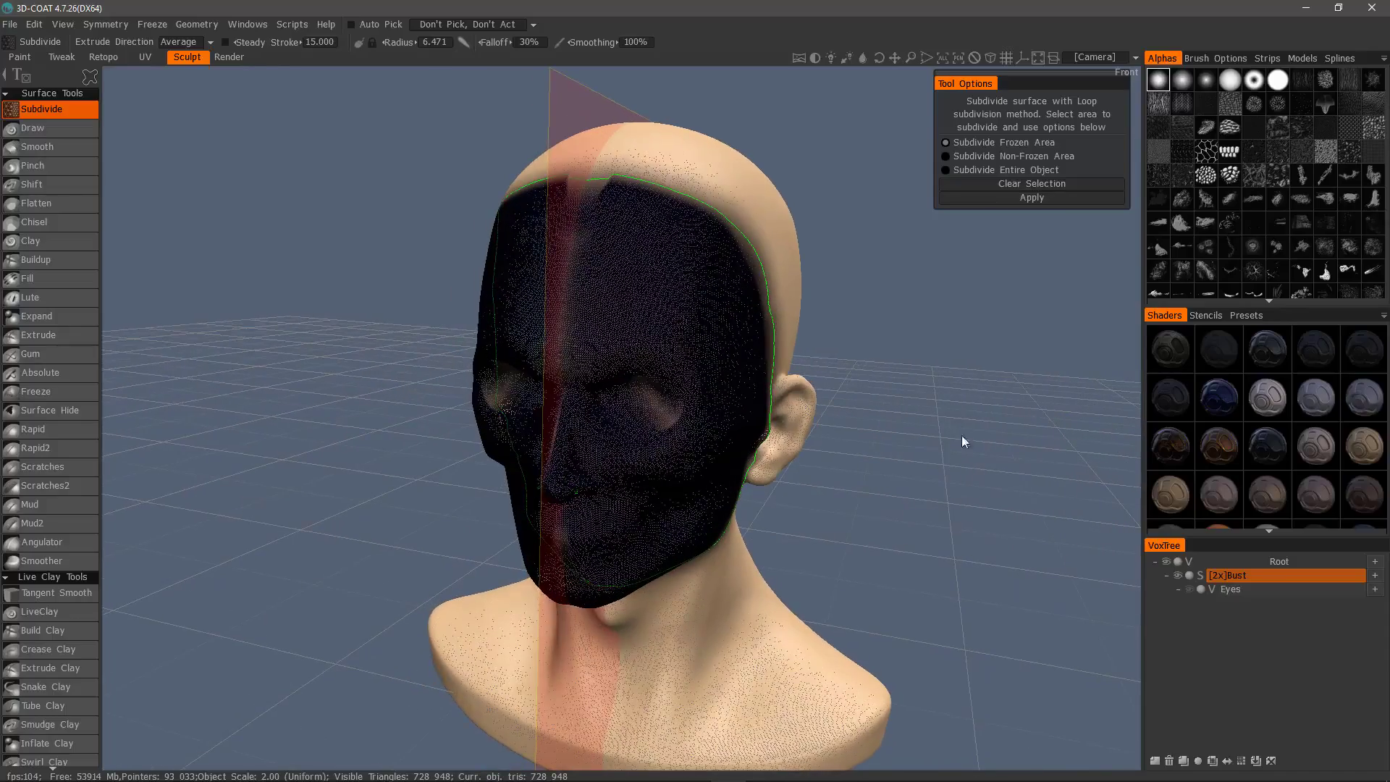
pyautogui.click(1036, 197)
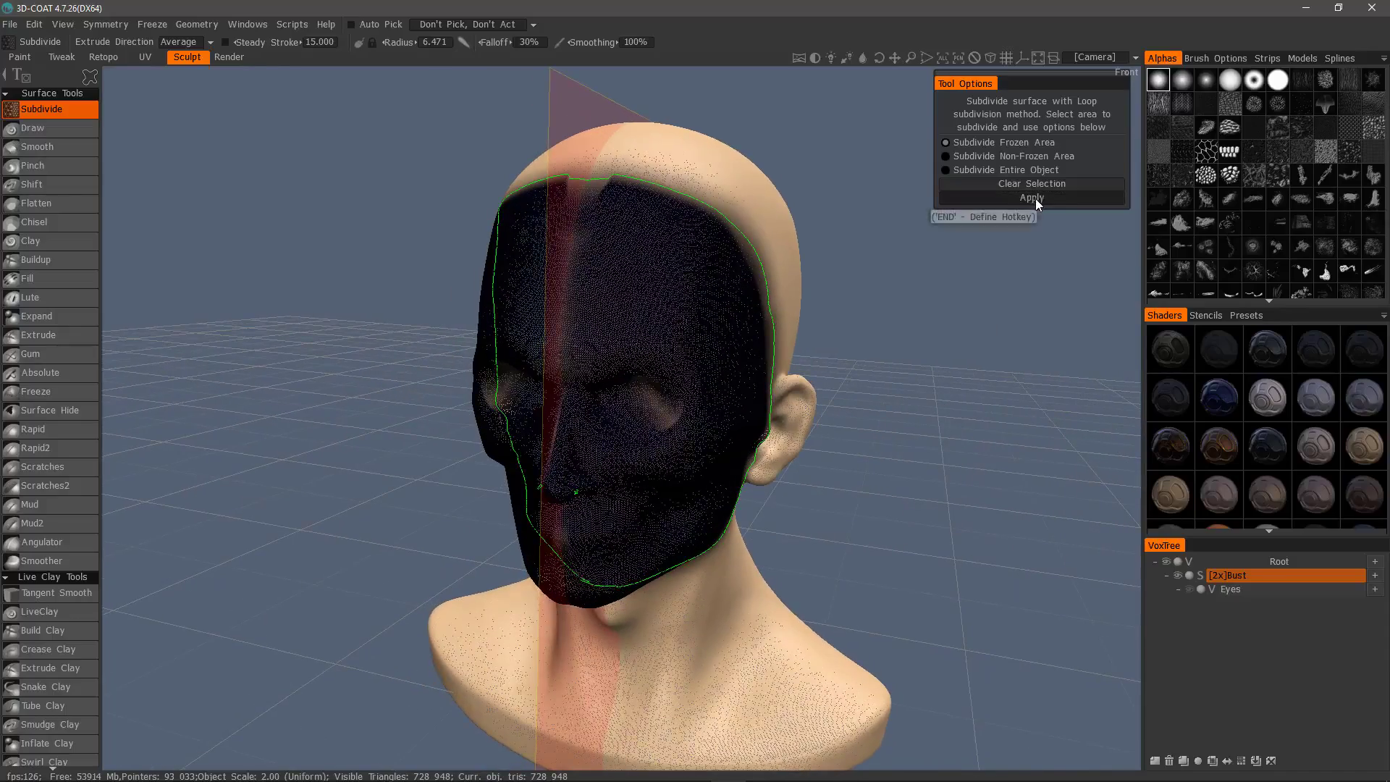
# - Examine the subdivided mesh along the face's border and clear the selection
pyautogui.scroll(2, 769, 309)
pyautogui.scroll(2, 769, 309)
pyautogui.keyDown('alt'); pyautogui.moveTo(772, 340); pyautogui.dragTo(813, 416); pyautogui.keyUp('alt')
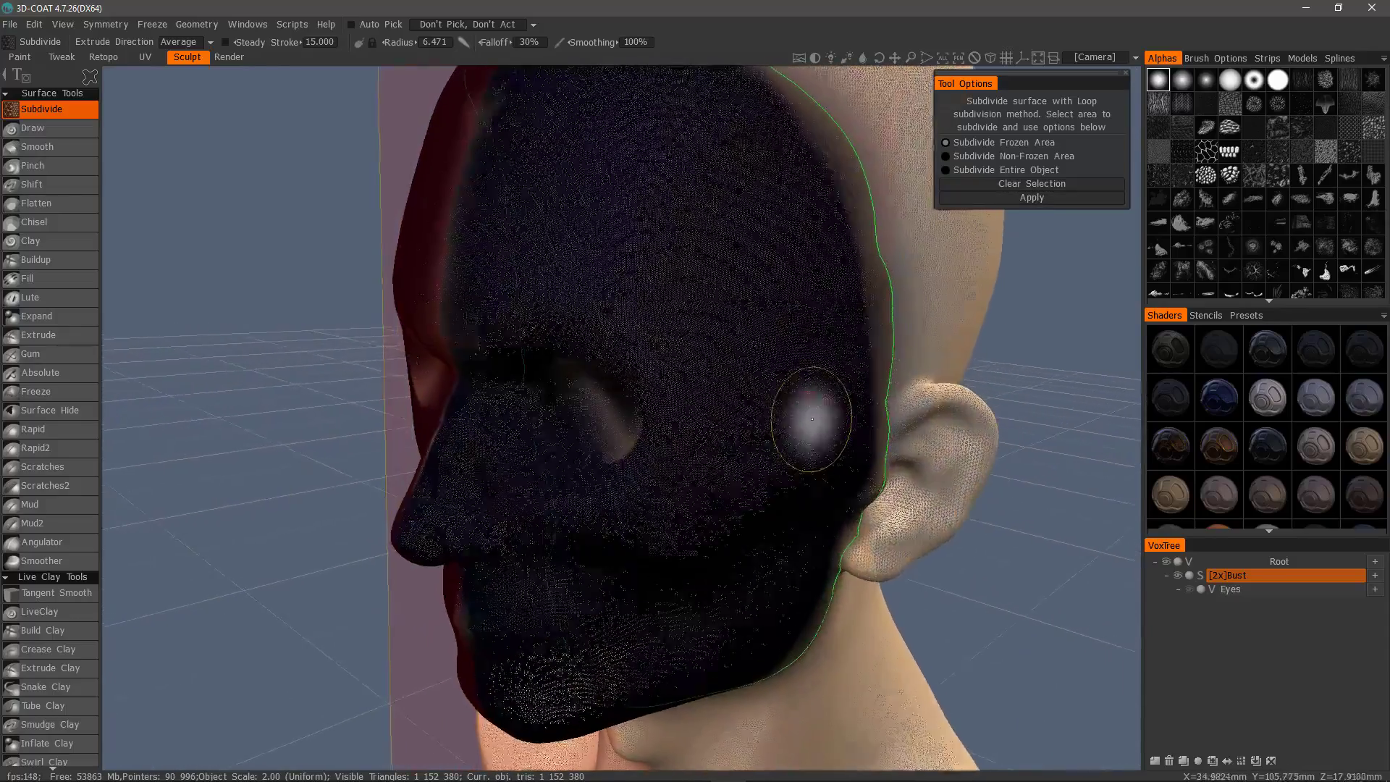
pyautogui.moveTo(794, 469)
pyautogui.keyDown('alt'); pyautogui.mouseDown()
pyautogui.moveTo(831, 486)
pyautogui.moveTo(863, 466)
pyautogui.moveTo(1001, 263)
pyautogui.mouseUp(); pyautogui.keyUp('alt')
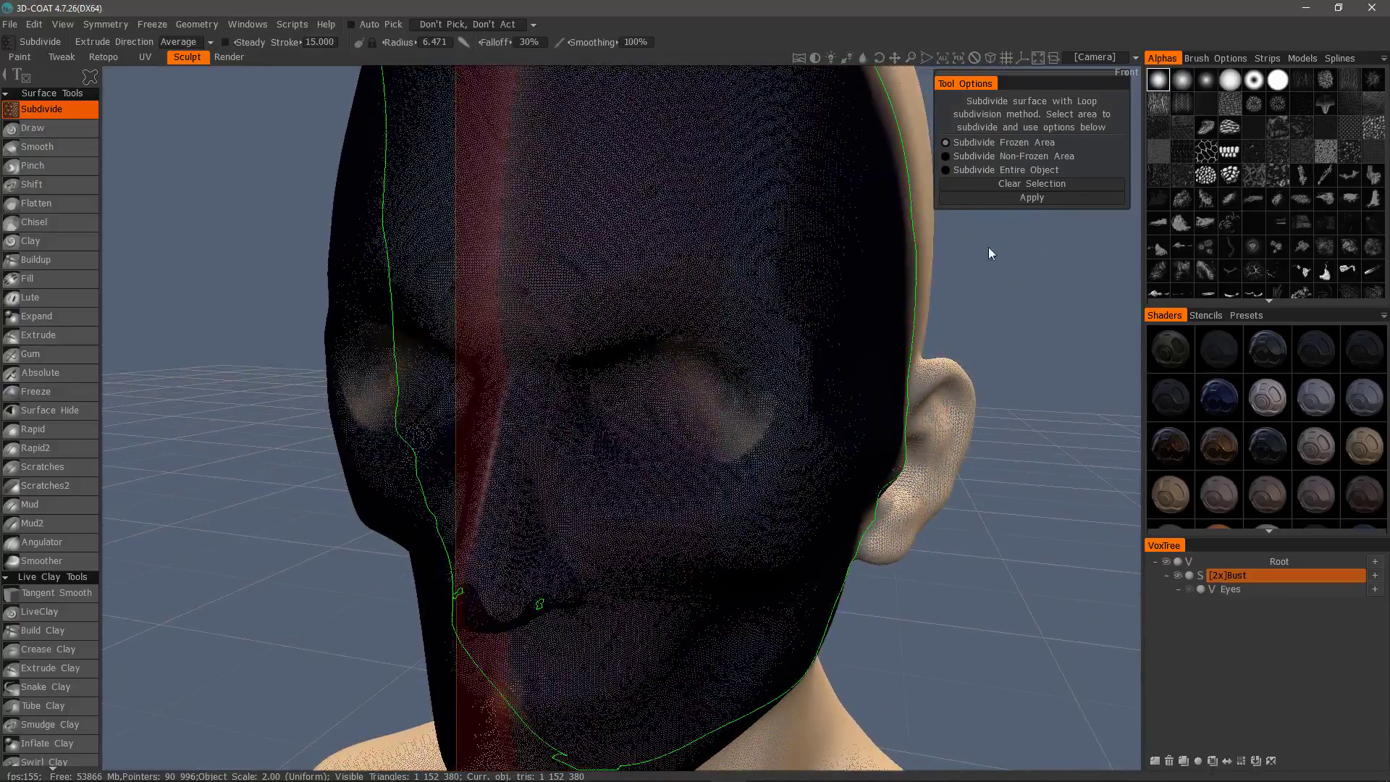
pyautogui.scroll(-4, 1014, 221)
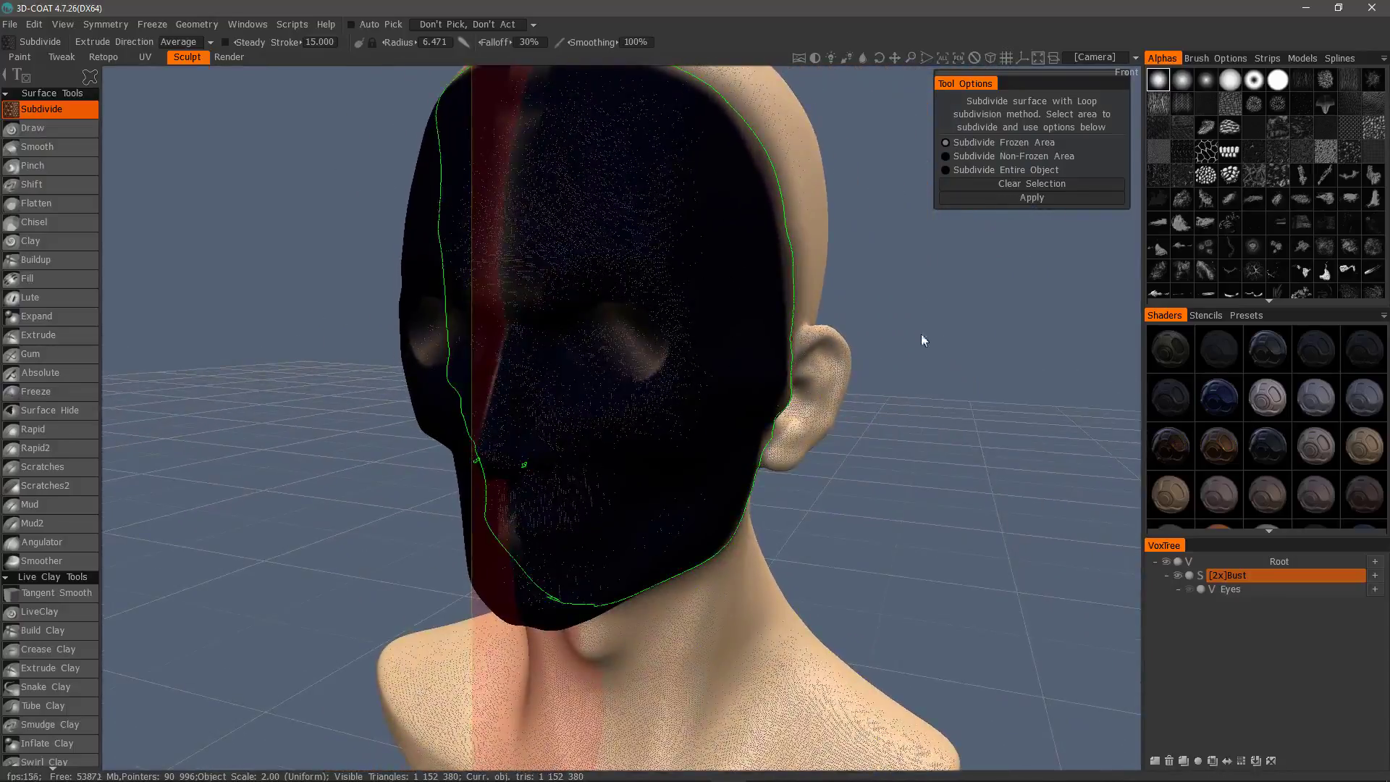
pyautogui.click(1044, 181)
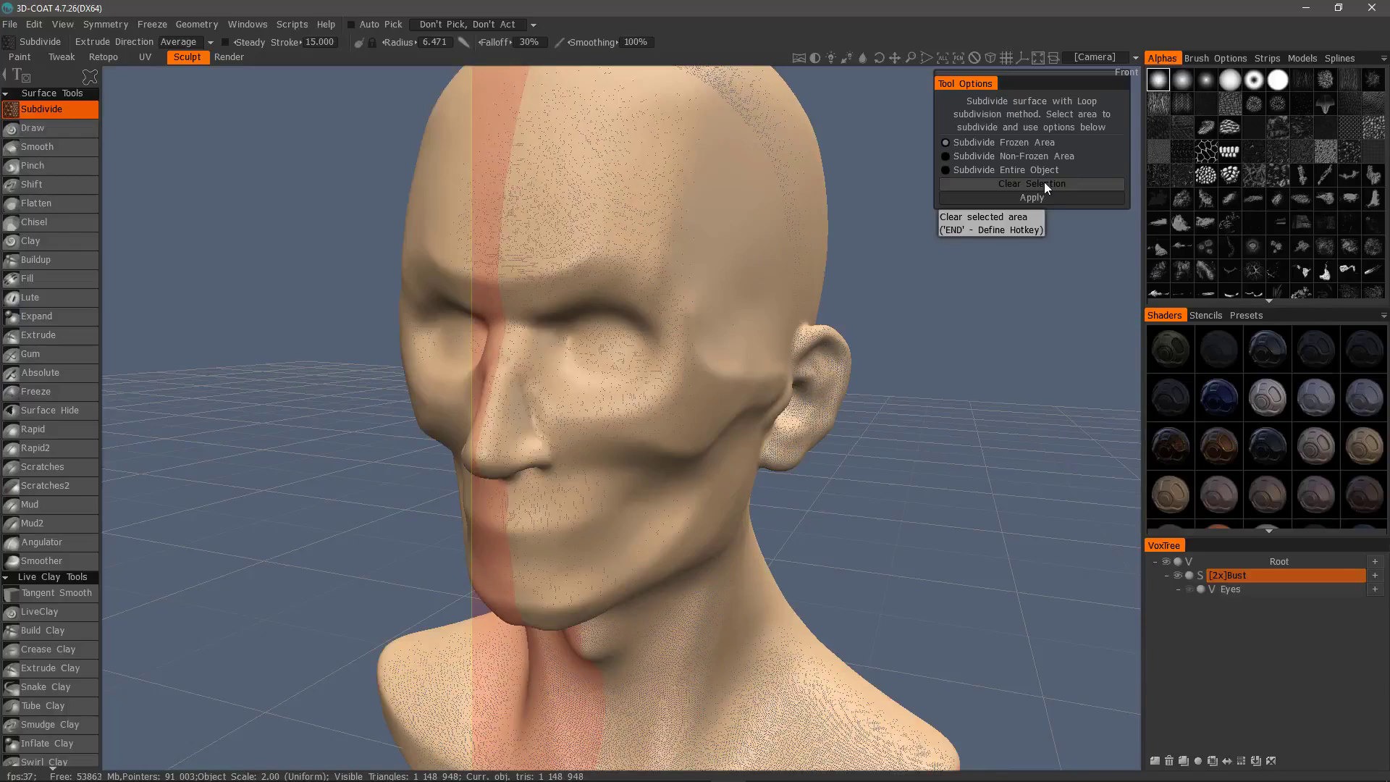
# - Build up the brow ridge above the eye sockets with repeated Rapid2 strokes, ending at radius 4.660
pyautogui.moveTo(172, 319); pyautogui.dragTo(75, 275)
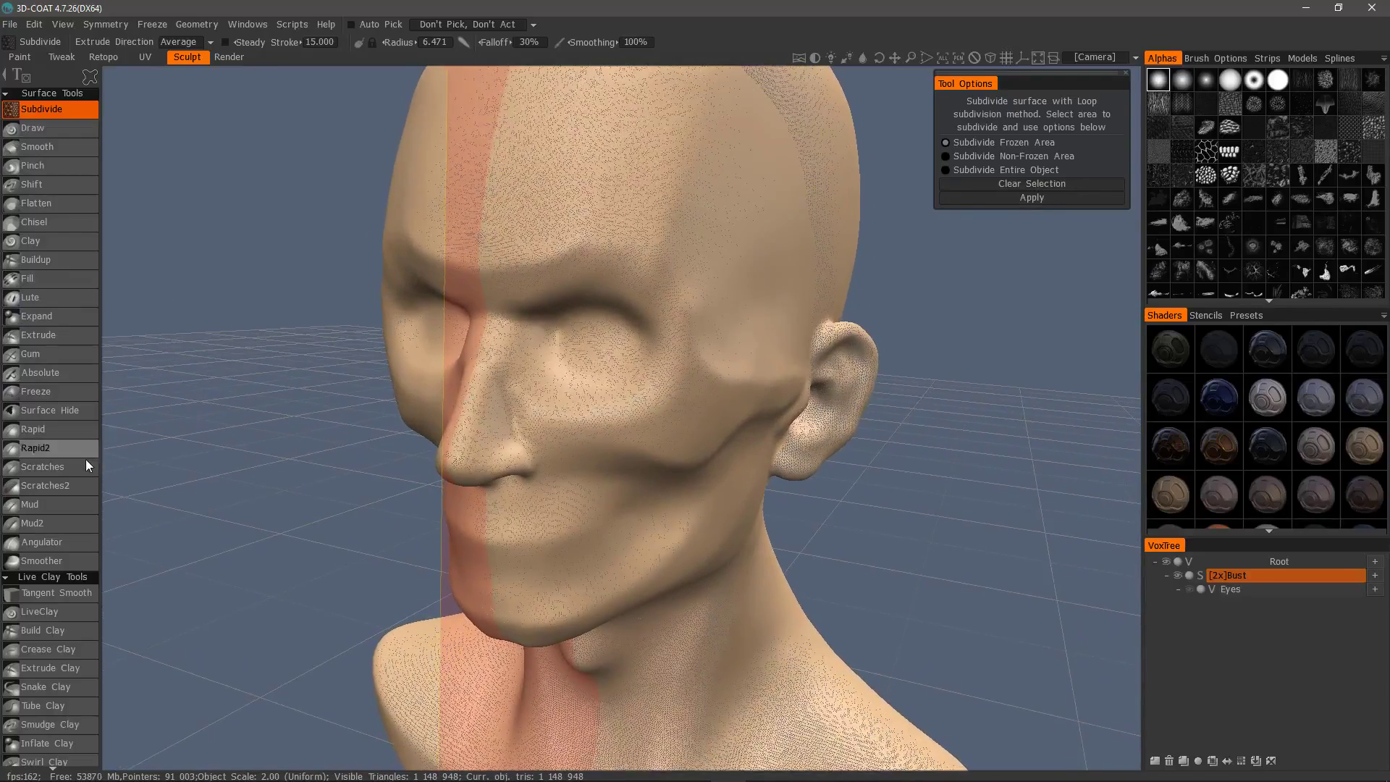
pyautogui.click(67, 449)
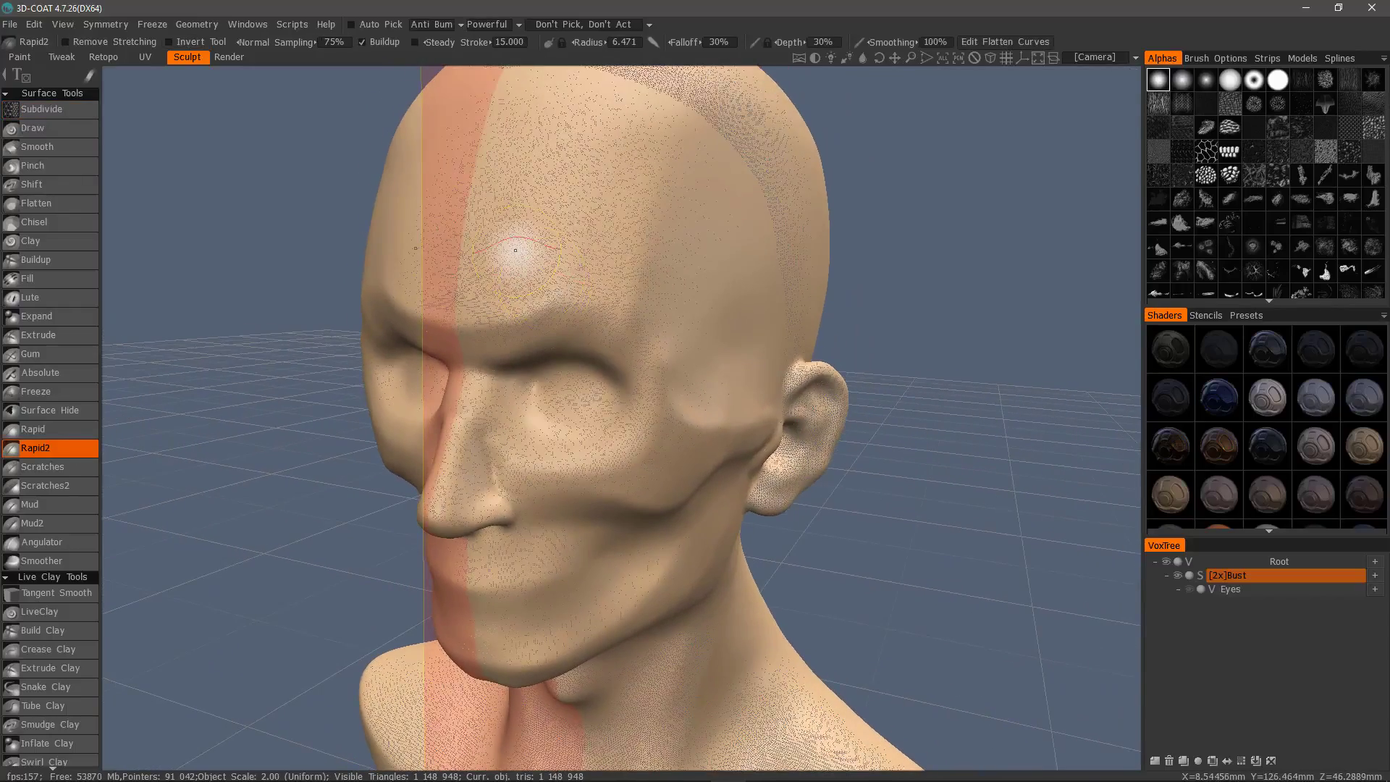
pyautogui.moveTo(516, 250)
pyautogui.keyDown('alt'); pyautogui.mouseDown()
pyautogui.moveTo(549, 298)
pyautogui.moveTo(505, 295)
pyautogui.mouseUp(); pyautogui.keyUp('alt')
pyautogui.moveTo(419, 319)
pyautogui.mouseDown()
pyautogui.moveTo(507, 305)
pyautogui.moveTo(580, 319)
pyautogui.moveTo(592, 306)
pyautogui.moveTo(601, 323)
pyautogui.moveTo(595, 312)
pyautogui.moveTo(432, 320)
pyautogui.moveTo(587, 315)
pyautogui.mouseUp()
pyautogui.moveTo(416, 317)
pyautogui.mouseDown()
pyautogui.moveTo(475, 311)
pyautogui.moveTo(624, 384)
pyautogui.mouseUp()
pyautogui.moveTo(403, 313); pyautogui.dragTo(594, 312)
pyautogui.moveTo(453, 313)
pyautogui.mouseDown()
pyautogui.moveTo(590, 315)
pyautogui.moveTo(579, 318)
pyautogui.mouseUp()
pyautogui.moveTo(401, 321)
pyautogui.mouseDown()
pyautogui.moveTo(472, 311)
pyautogui.moveTo(577, 340)
pyautogui.mouseUp()
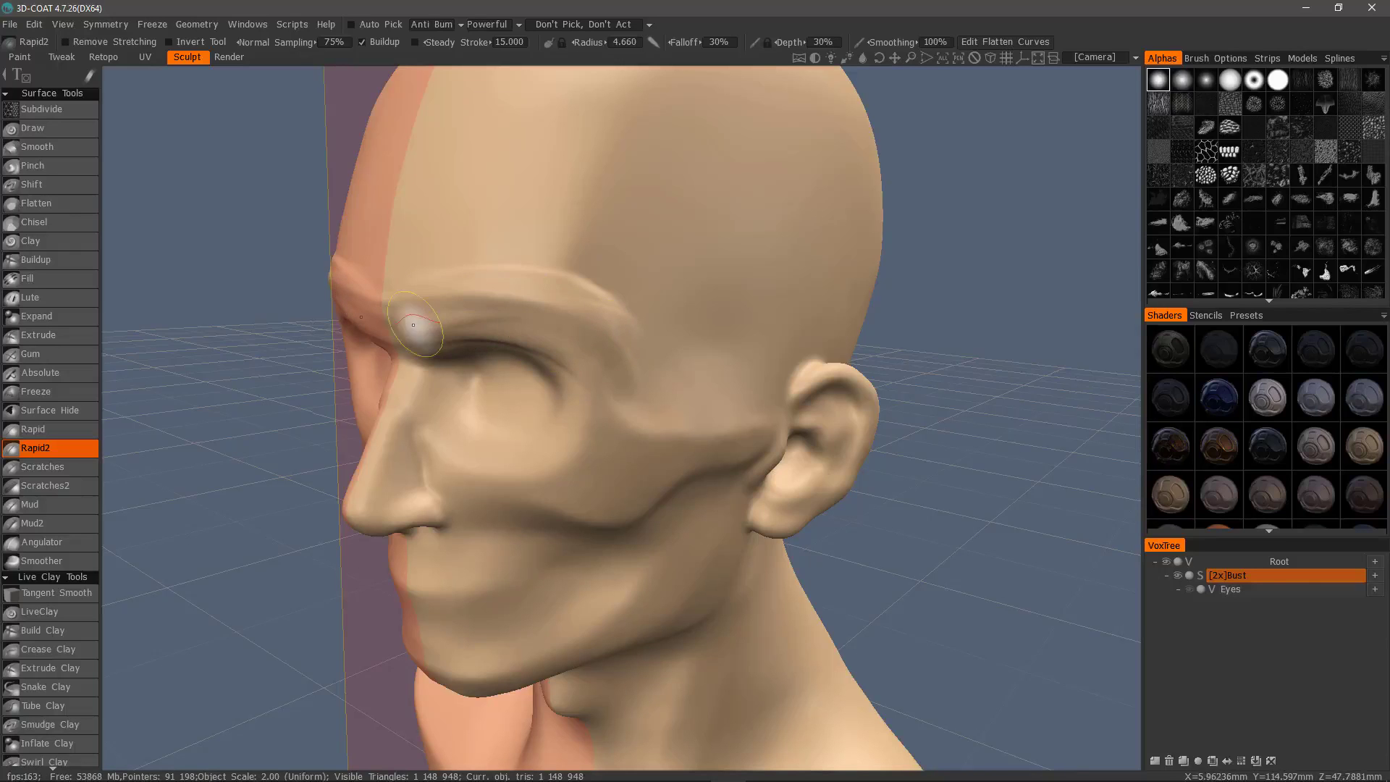
pyautogui.moveTo(416, 326)
pyautogui.mouseDown()
pyautogui.moveTo(572, 323)
pyautogui.moveTo(578, 337)
pyautogui.mouseUp()
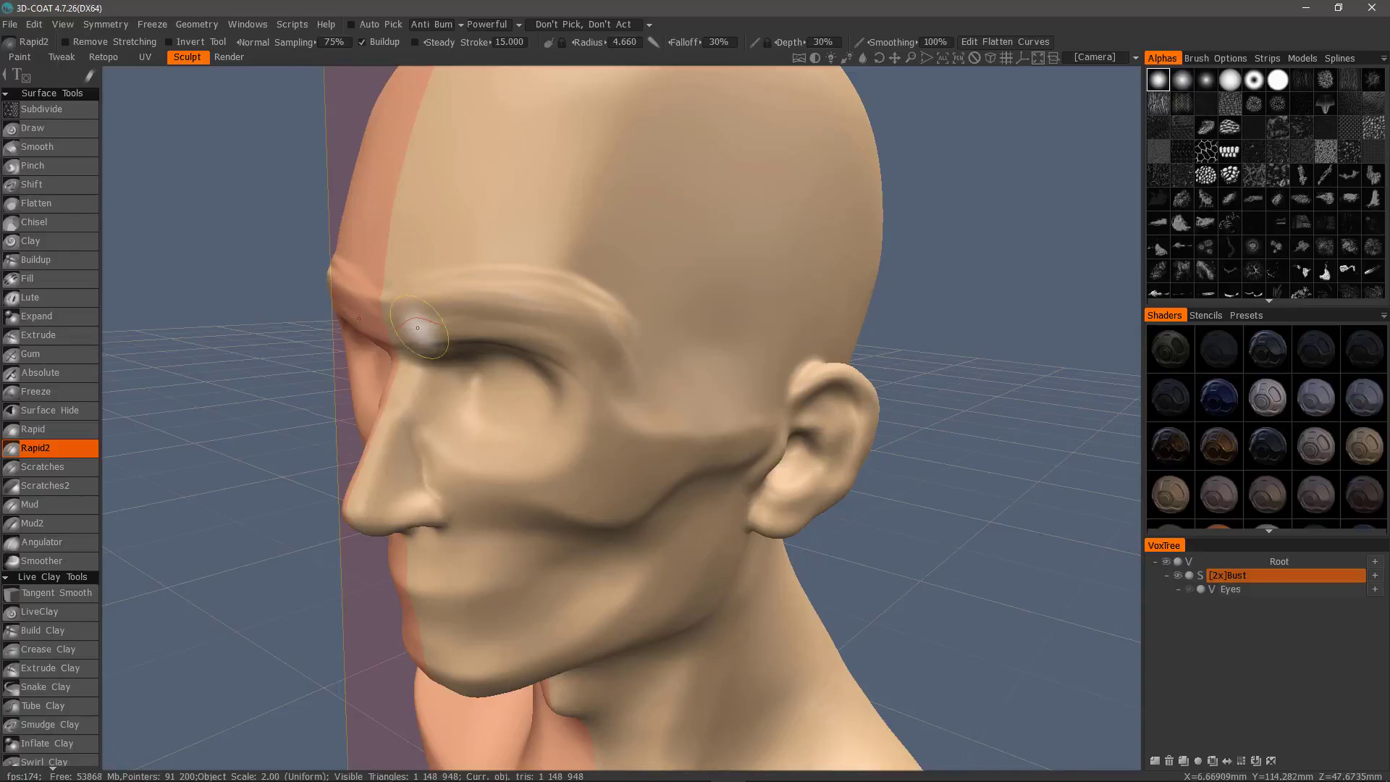
pyautogui.moveTo(426, 342)
pyautogui.mouseDown()
pyautogui.moveTo(534, 330)
pyautogui.moveTo(417, 322)
pyautogui.moveTo(556, 323)
pyautogui.mouseUp()
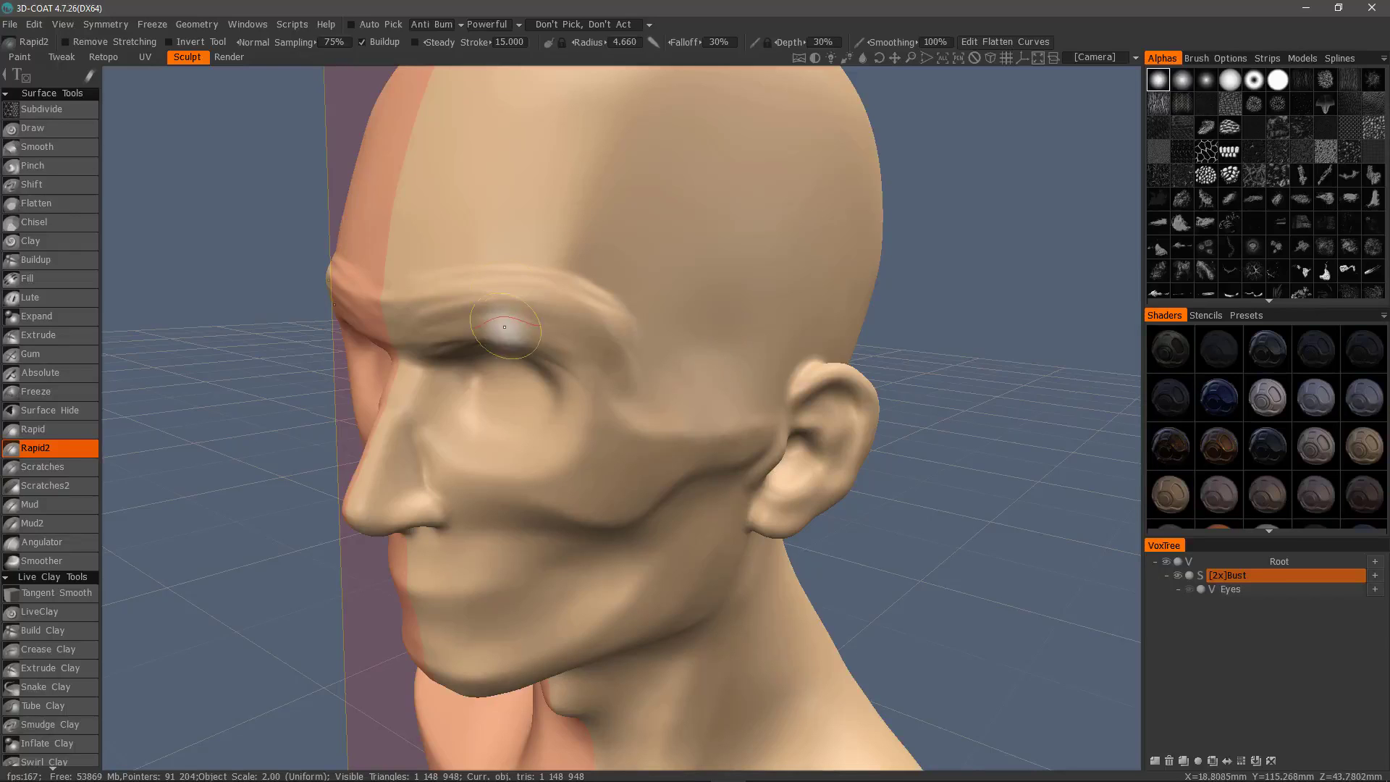
pyautogui.moveTo(420, 325)
pyautogui.mouseDown()
pyautogui.moveTo(565, 323)
pyautogui.moveTo(532, 326)
pyautogui.moveTo(616, 352)
pyautogui.moveTo(577, 335)
pyautogui.mouseUp()
# - Build up the cheekbone from beside the nose toward the ear with Rapid2 strokes at radius 4.660 and depth 30%
pyautogui.moveTo(333, 319)
pyautogui.keyDown('alt'); pyautogui.mouseDown()
pyautogui.moveTo(373, 310)
pyautogui.moveTo(459, 456)
pyautogui.moveTo(639, 459)
pyautogui.mouseUp(); pyautogui.keyUp('alt')
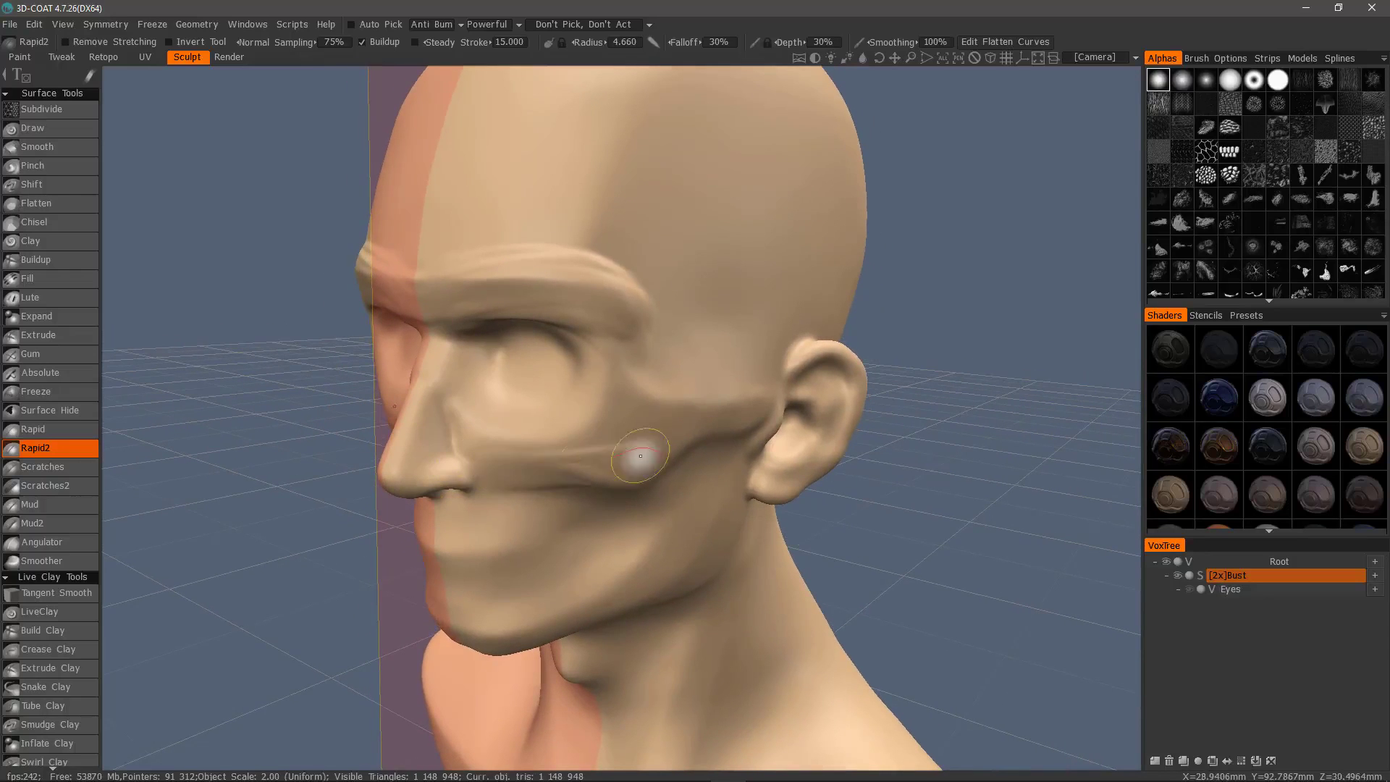
pyautogui.moveTo(543, 471)
pyautogui.mouseDown()
pyautogui.moveTo(673, 449)
pyautogui.moveTo(594, 447)
pyautogui.moveTo(619, 429)
pyautogui.mouseUp()
pyautogui.moveTo(501, 456); pyautogui.dragTo(669, 430)
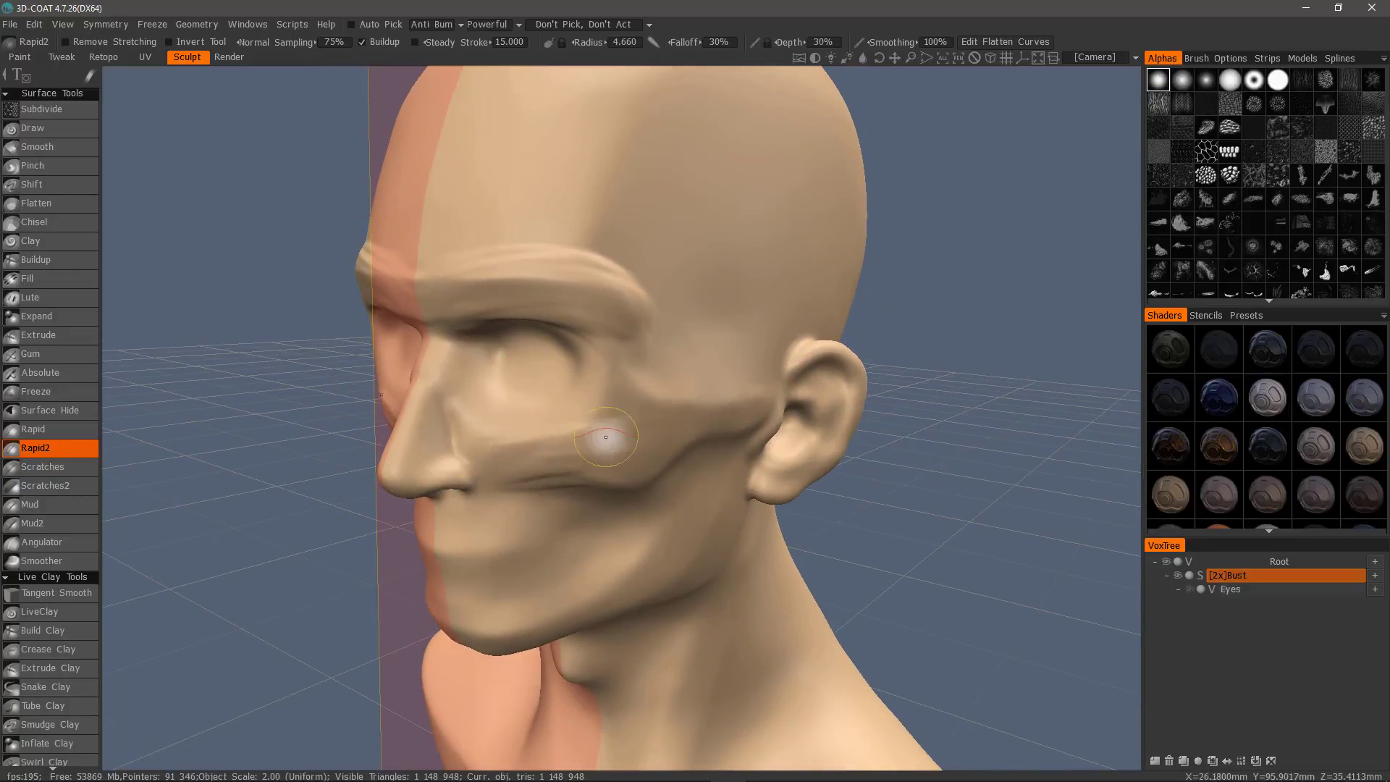
pyautogui.moveTo(543, 479)
pyautogui.mouseDown()
pyautogui.moveTo(636, 475)
pyautogui.moveTo(494, 459)
pyautogui.moveTo(536, 486)
pyautogui.mouseUp()
# - Show the brush presets, dock them as a separate column beside the viewport and browse the surface tool presets
pyautogui.click(1246, 315)
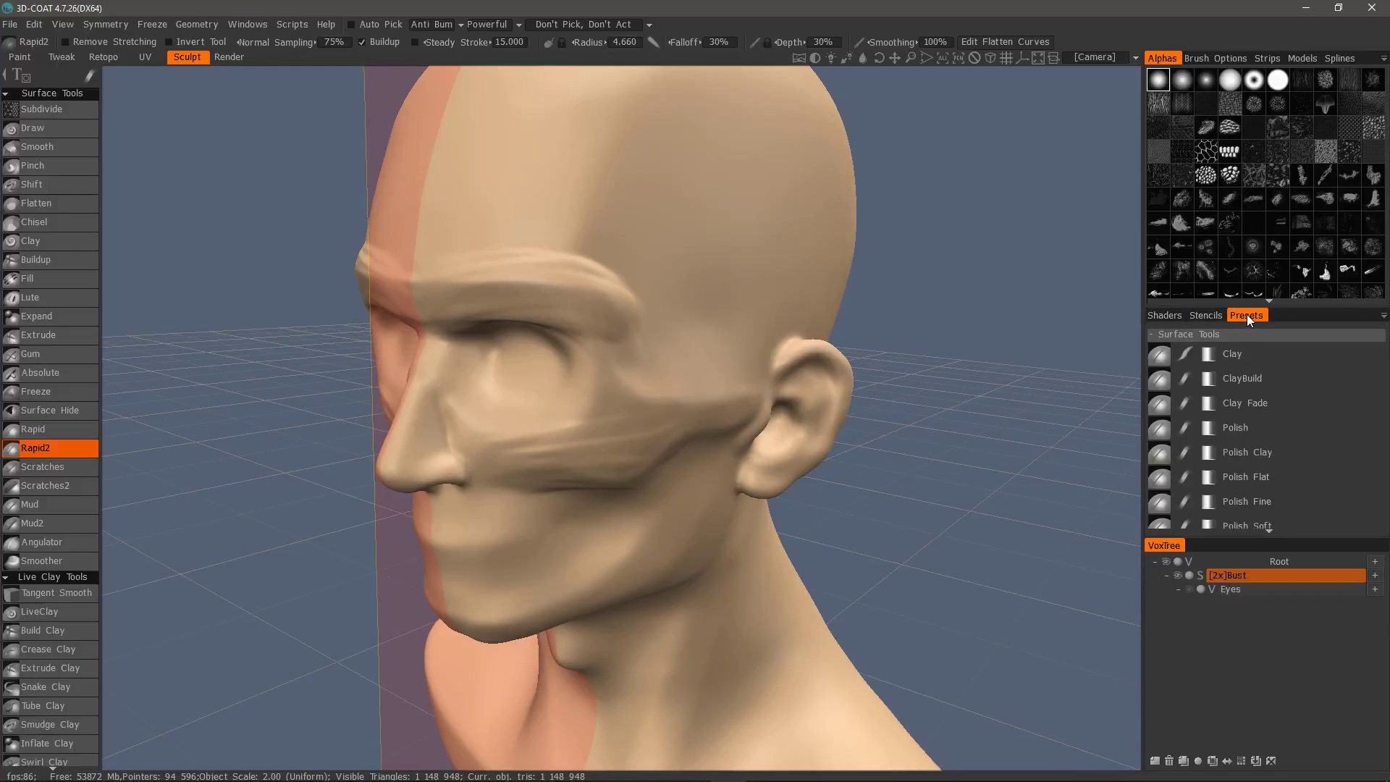
pyautogui.moveTo(1247, 314); pyautogui.dragTo(1097, 340)
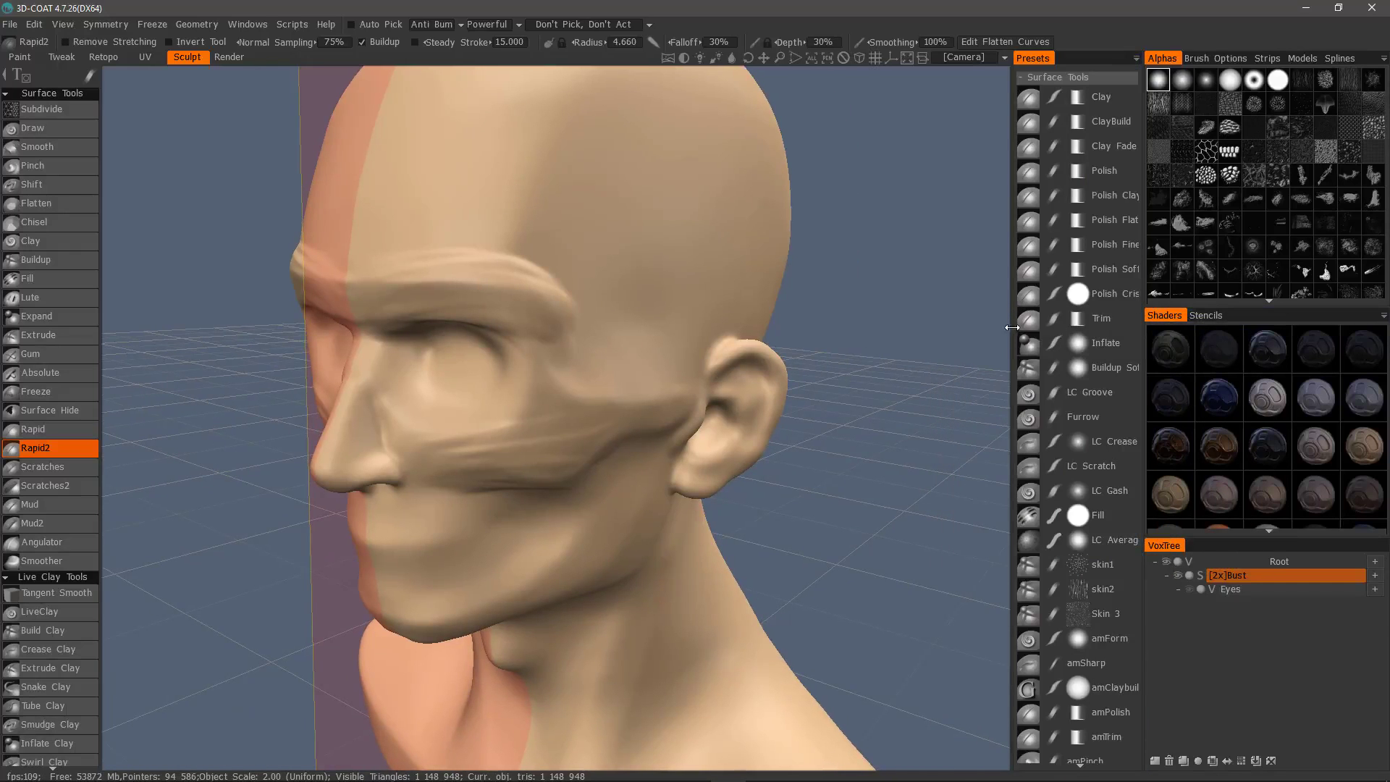
pyautogui.scroll(-2, 1109, 631)
pyautogui.scroll(-9, 1110, 636)
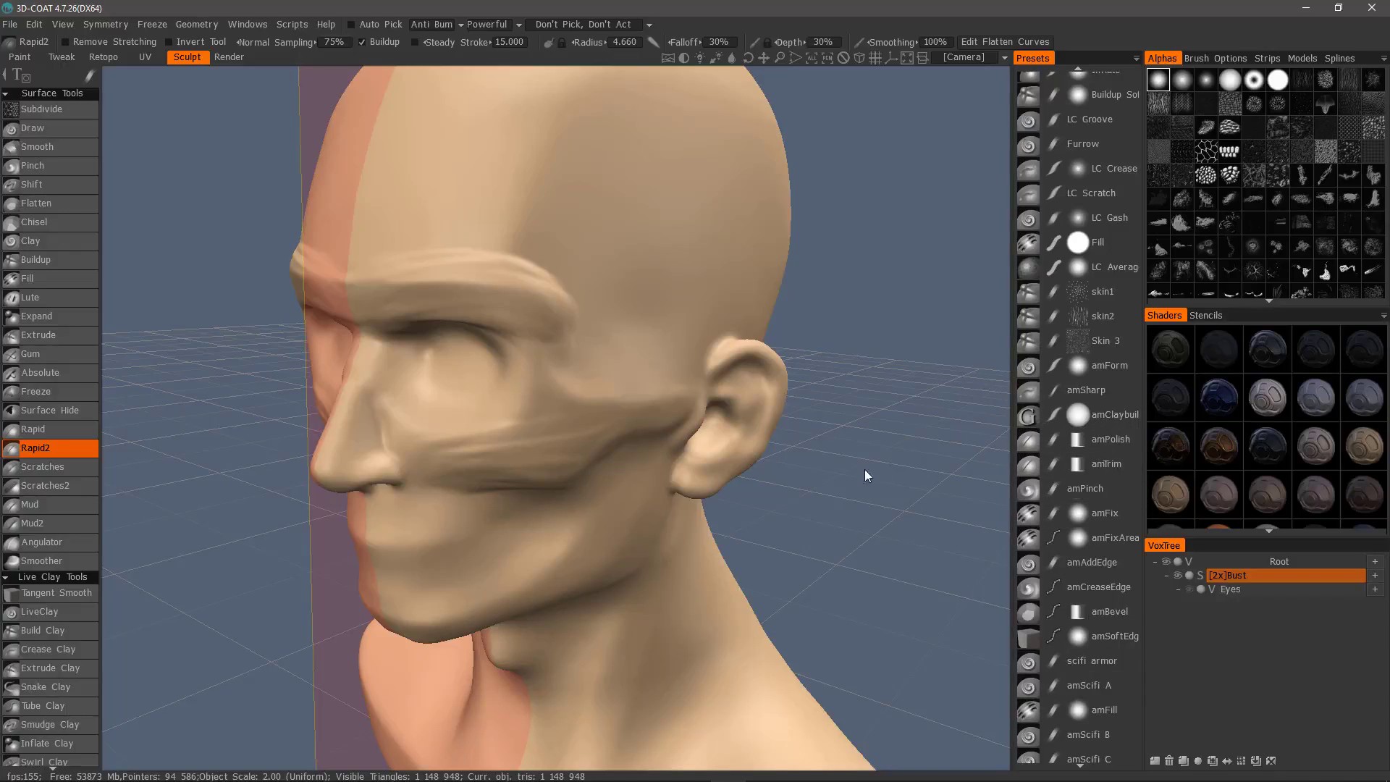
# - Polish the sculpted brow area with the amPolish preset at radius 4.660
pyautogui.click(1109, 440)
pyautogui.keyDown('alt'); pyautogui.moveTo(500, 424); pyautogui.dragTo(458, 391); pyautogui.keyUp('alt')
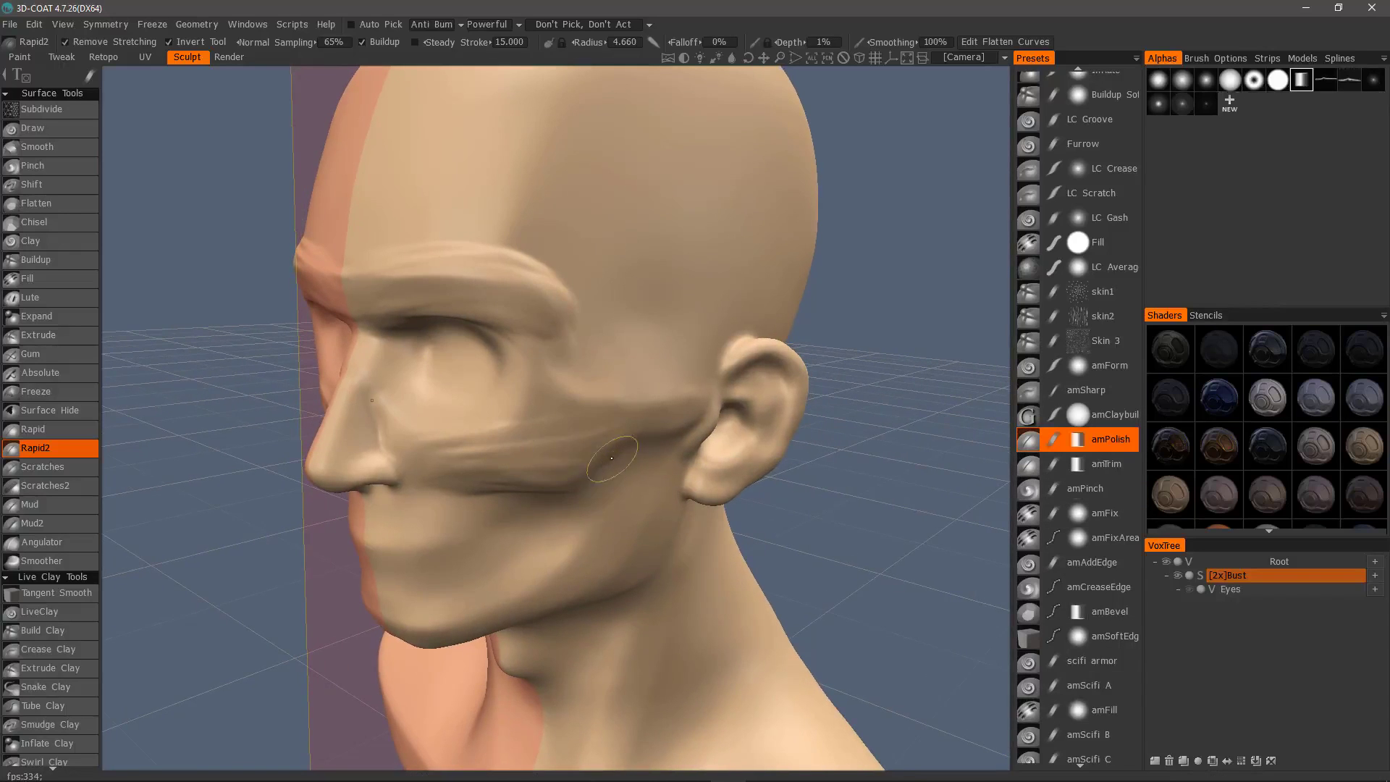
pyautogui.moveTo(612, 458)
pyautogui.keyDown('alt'); pyautogui.mouseDown()
pyautogui.moveTo(630, 488)
pyautogui.moveTo(515, 470)
pyautogui.moveTo(567, 568)
pyautogui.mouseUp(); pyautogui.keyUp('alt')
pyautogui.moveTo(537, 351)
pyautogui.mouseDown()
pyautogui.moveTo(566, 370)
pyautogui.moveTo(446, 339)
pyautogui.moveTo(431, 349)
pyautogui.mouseUp()
pyautogui.moveTo(434, 355)
pyautogui.keyDown('alt'); pyautogui.mouseDown()
pyautogui.moveTo(438, 331)
pyautogui.moveTo(471, 335)
pyautogui.mouseUp(); pyautogui.keyUp('alt')
# - Trim the temple and cheekbone with the Trim preset at radius 4.883, and look at the preset's options and the bust from the front
pyautogui.scroll(6, 1108, 347)
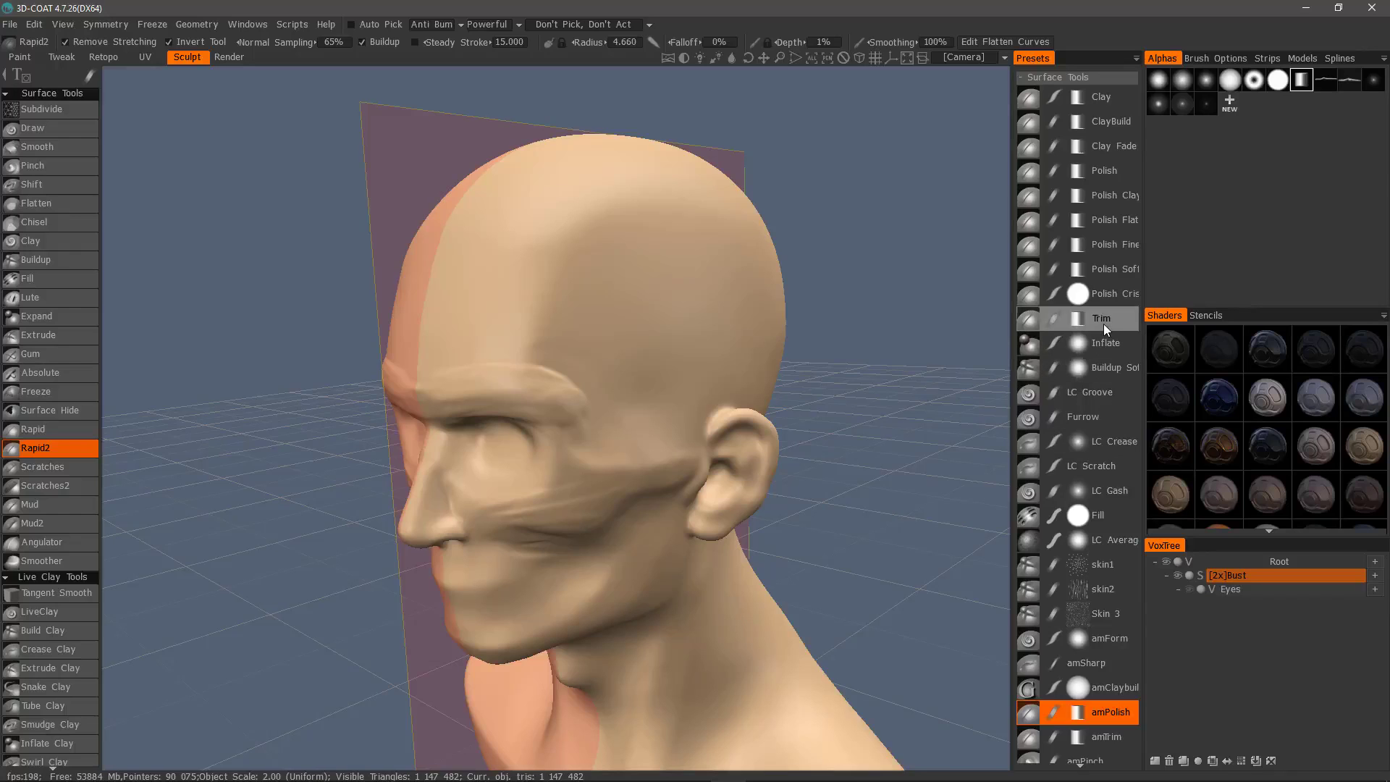
pyautogui.click(1102, 320)
pyautogui.moveTo(651, 287)
pyautogui.keyDown('alt'); pyautogui.mouseDown()
pyautogui.moveTo(580, 409)
pyautogui.moveTo(543, 394)
pyautogui.moveTo(592, 395)
pyautogui.mouseUp(); pyautogui.keyUp('alt')
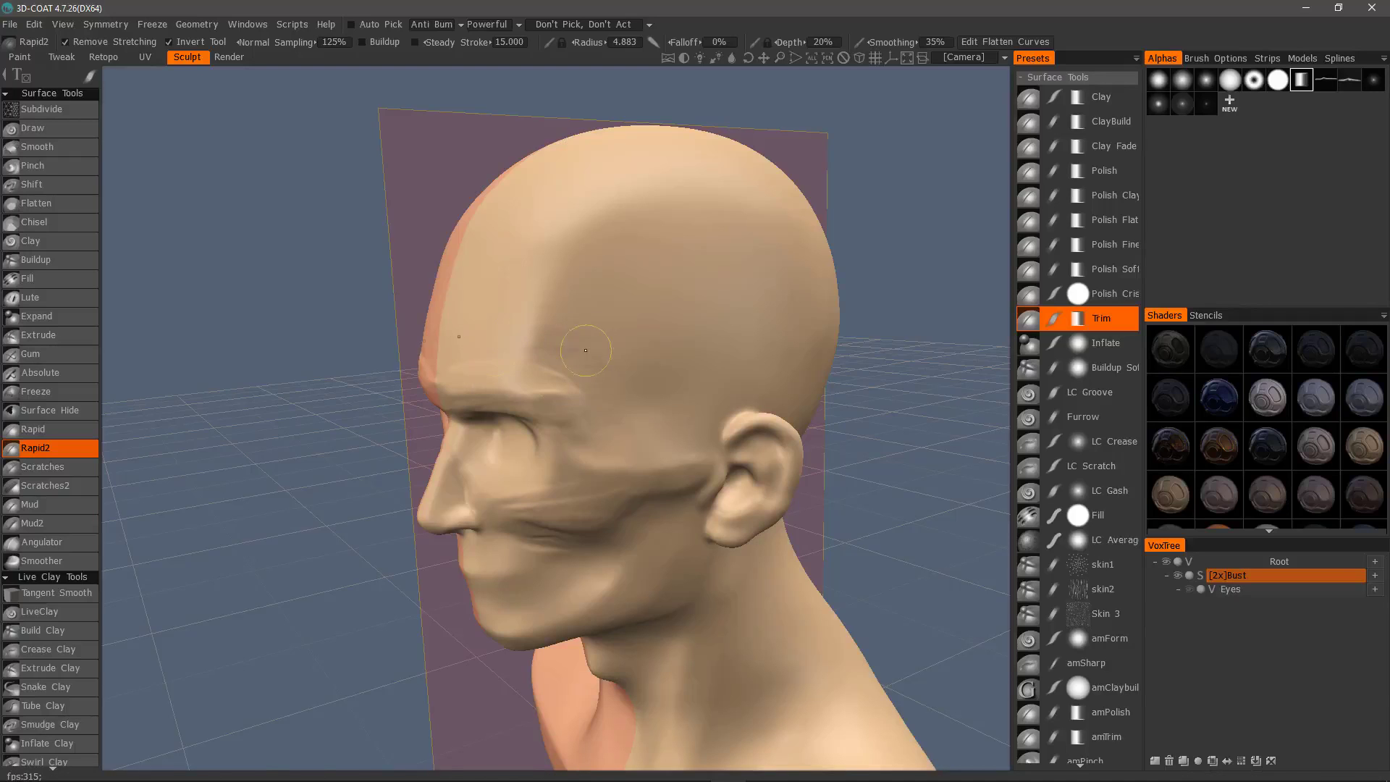
pyautogui.moveTo(586, 473); pyautogui.dragTo(692, 460)
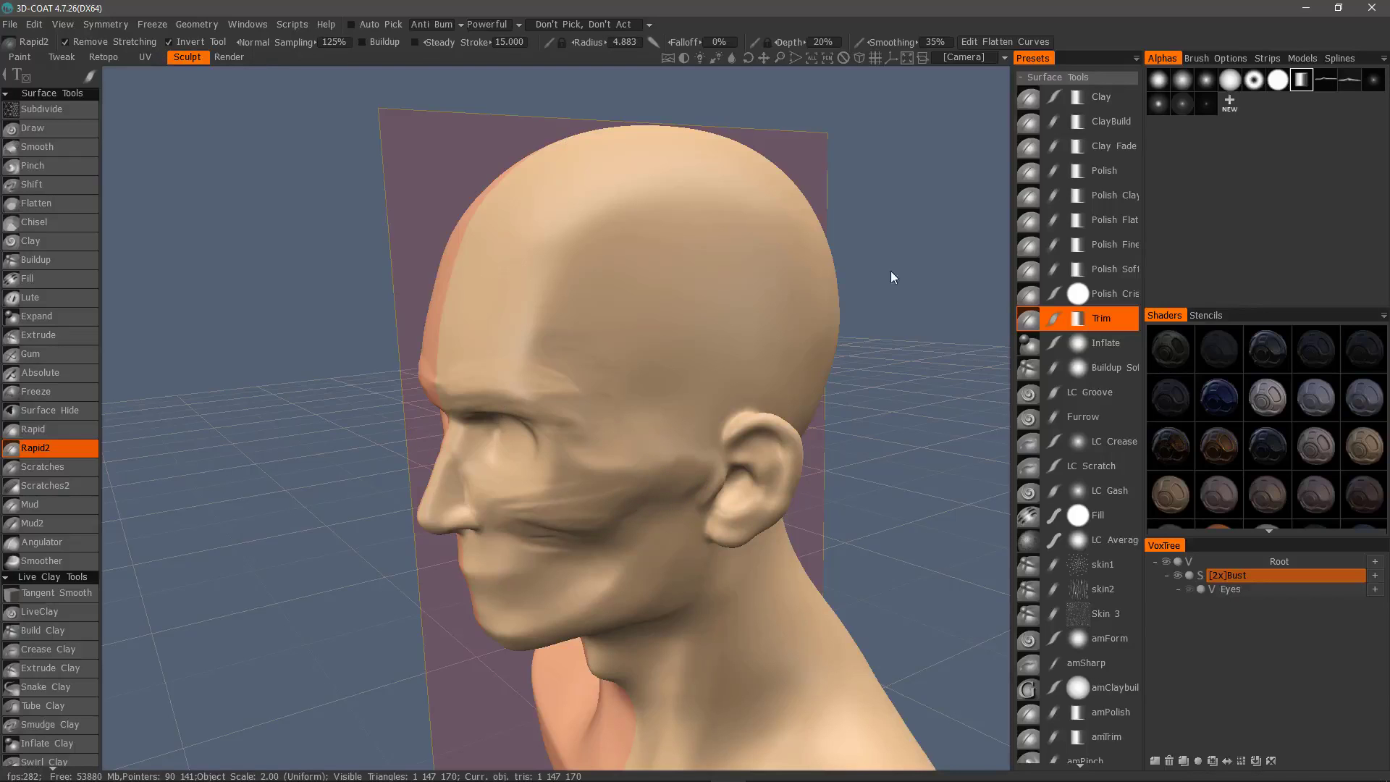
pyautogui.rightClick(1102, 319)
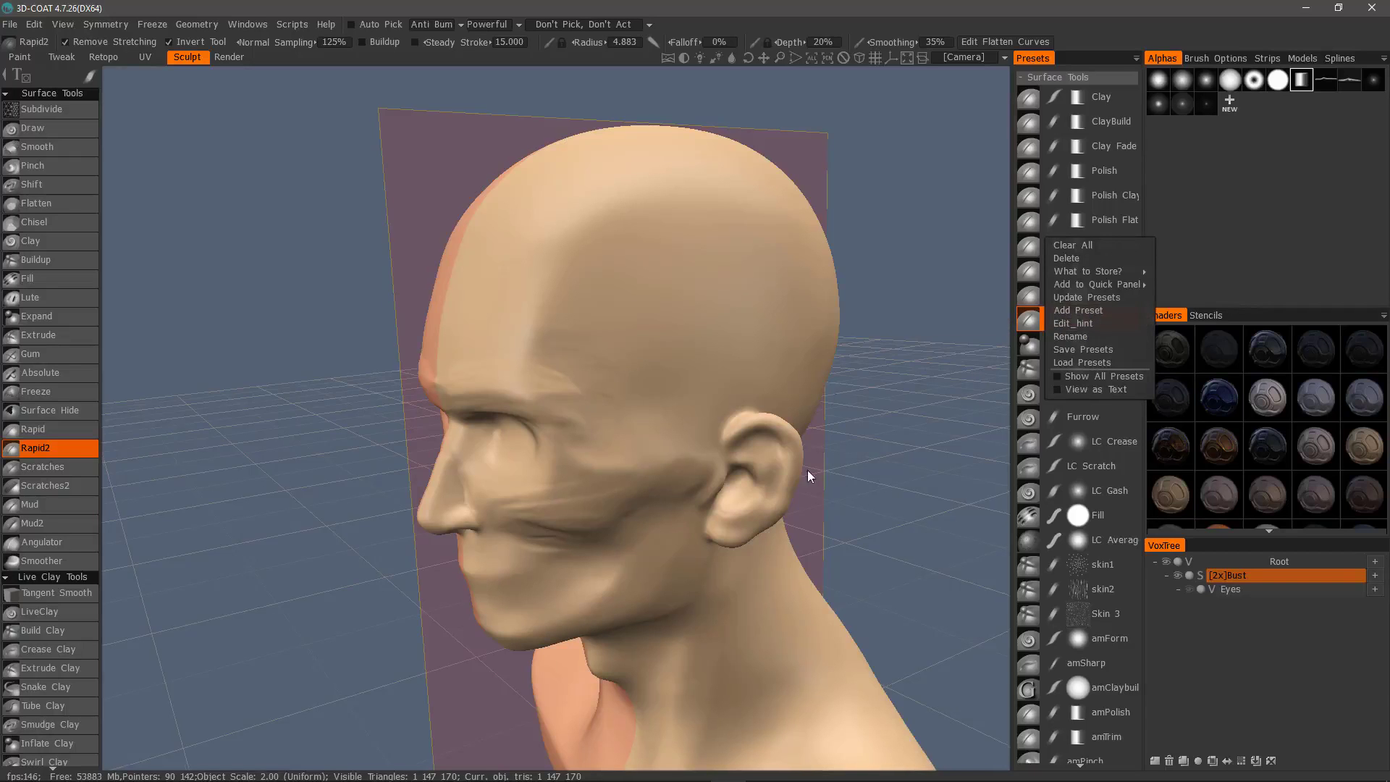
pyautogui.moveTo(807, 471); pyautogui.dragTo(1006, 514)
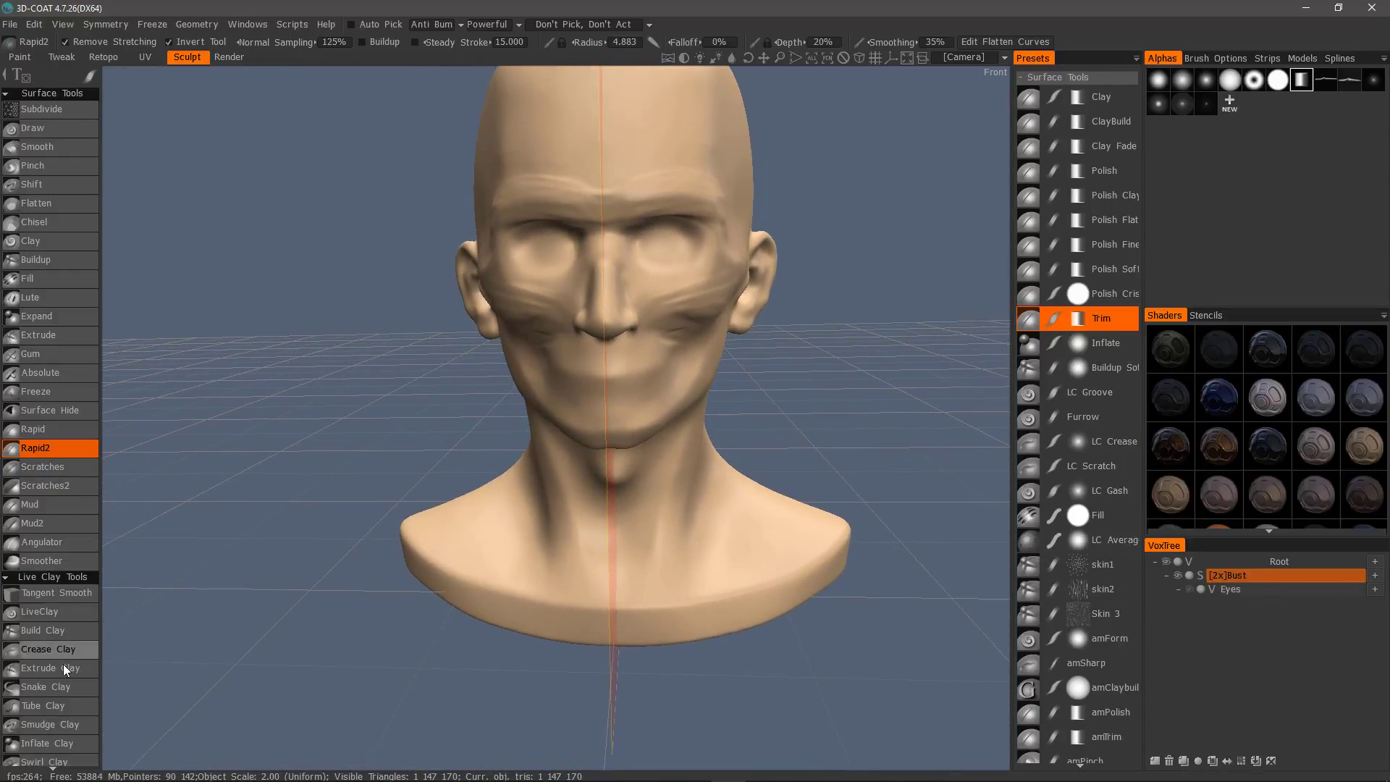
# - Choose the Cut Off tool and turn the bust slightly to expose the shoulder for cutting
pyautogui.scroll(-5, 66, 455)
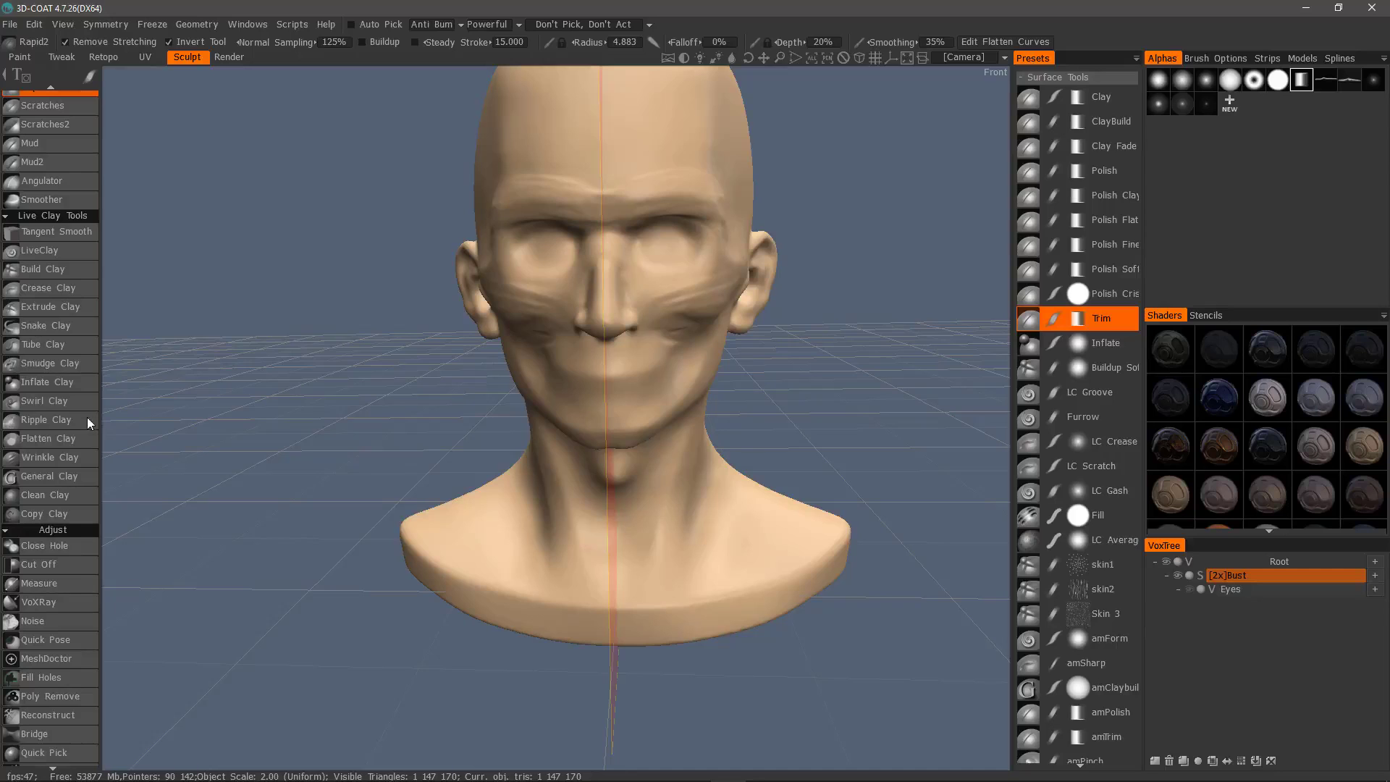
pyautogui.click(76, 564)
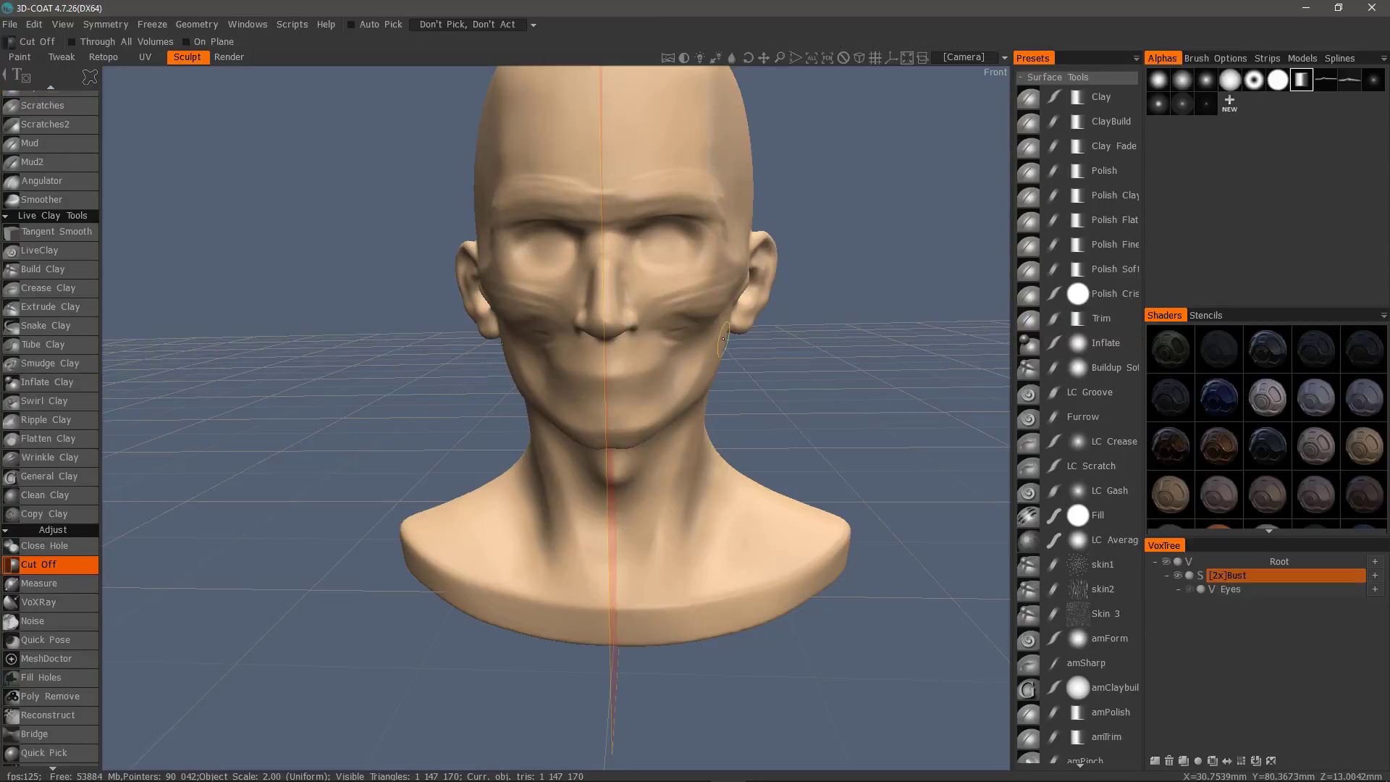
pyautogui.keyDown('alt'); pyautogui.moveTo(844, 493); pyautogui.dragTo(779, 496); pyautogui.keyUp('alt')
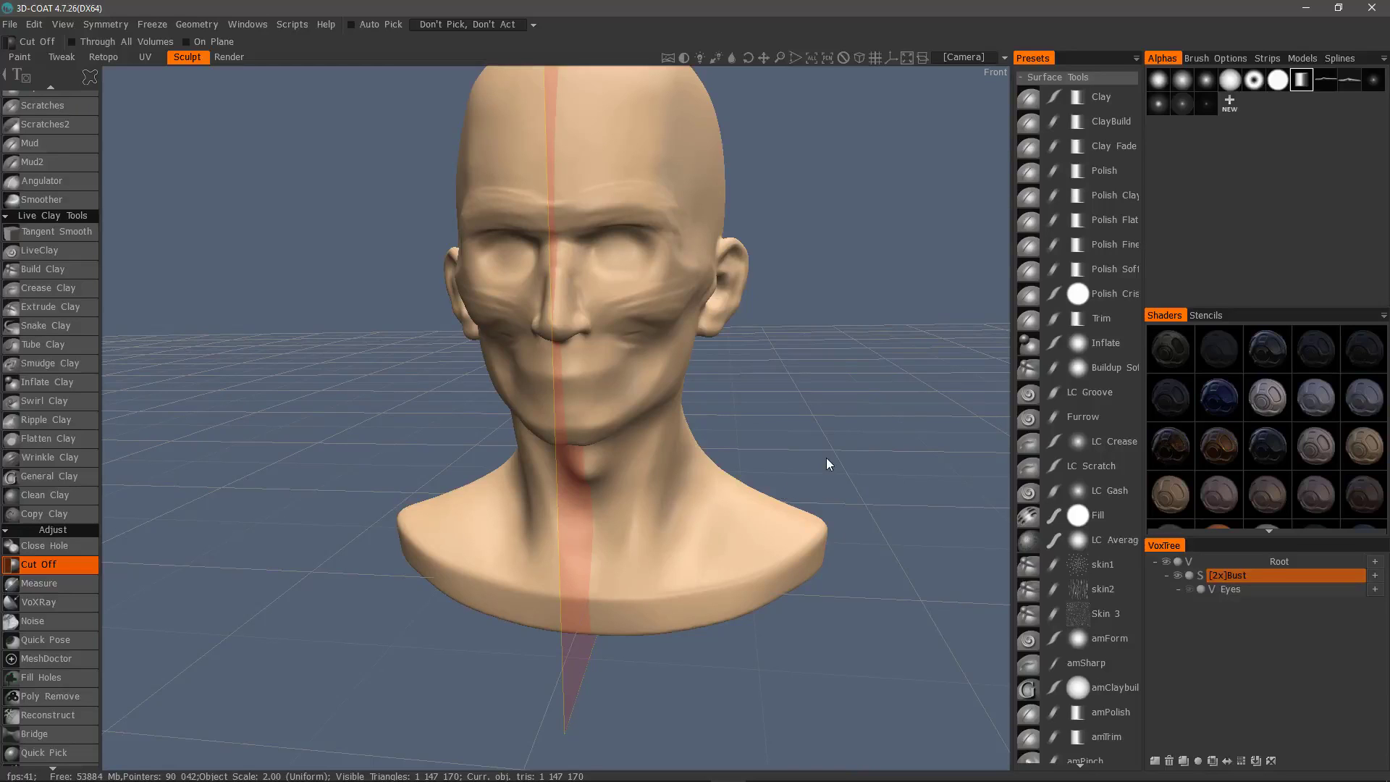
# - Try a cut across the outer end of the bust's shoulder with Cut Off, and undo it
pyautogui.moveTo(797, 472)
pyautogui.mouseDown()
pyautogui.moveTo(777, 536)
pyautogui.moveTo(781, 640)
pyautogui.mouseUp()
pyautogui.moveTo(877, 424)
pyautogui.keyDown('alt'); pyautogui.mouseDown()
pyautogui.moveTo(789, 439)
pyautogui.moveTo(639, 502)
pyautogui.moveTo(645, 372)
pyautogui.moveTo(729, 326)
pyautogui.moveTo(745, 341)
pyautogui.moveTo(734, 351)
pyautogui.moveTo(147, 330)
pyautogui.mouseUp(); pyautogui.keyUp('alt')
pyautogui.scroll(5, 641, 493)
pyautogui.hotkey('ctrl', 'z')
pyautogui.scroll(-3, 812, 336)
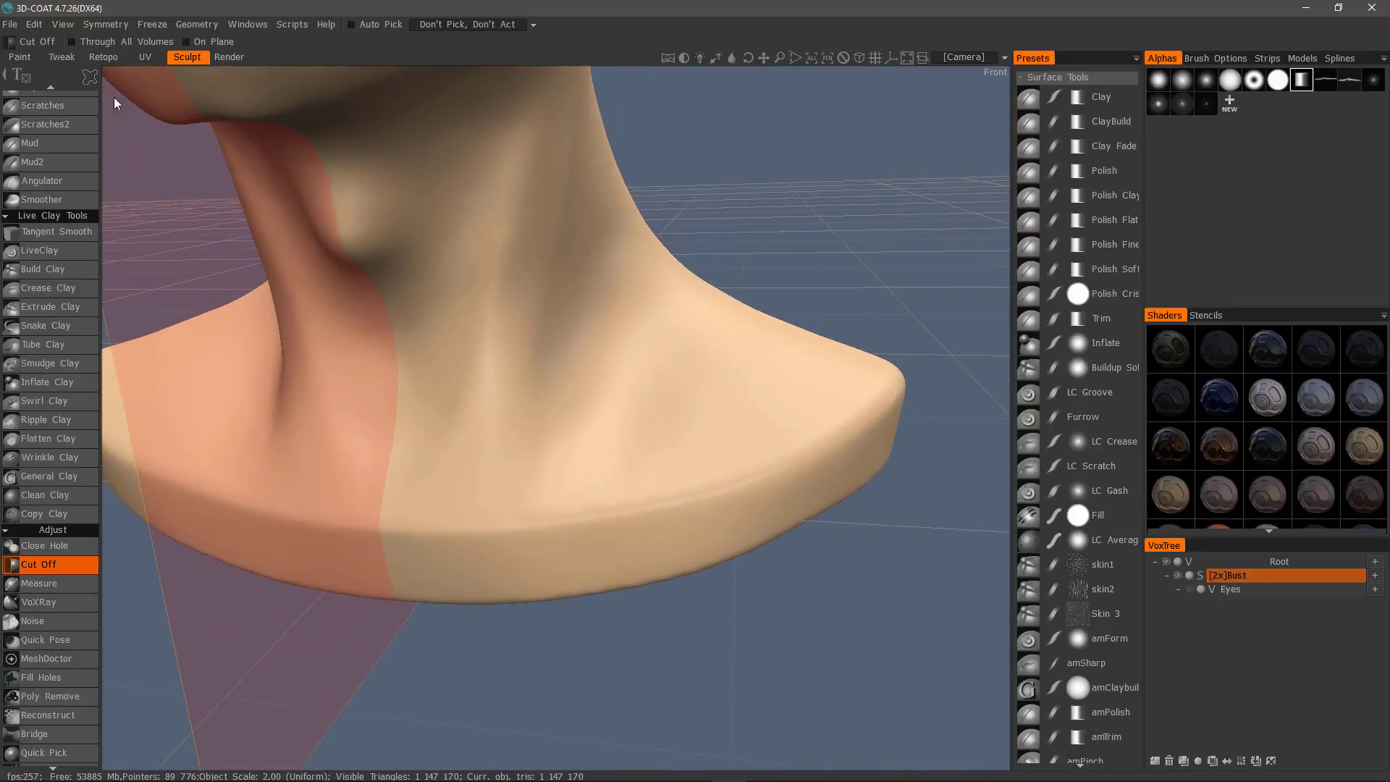
# - Switch Cut Off to the closed polygon shape and slice off the outer tip of the bust's shoulder along a slanted line
pyautogui.moveTo(87, 74)
pyautogui.click(367, 80)
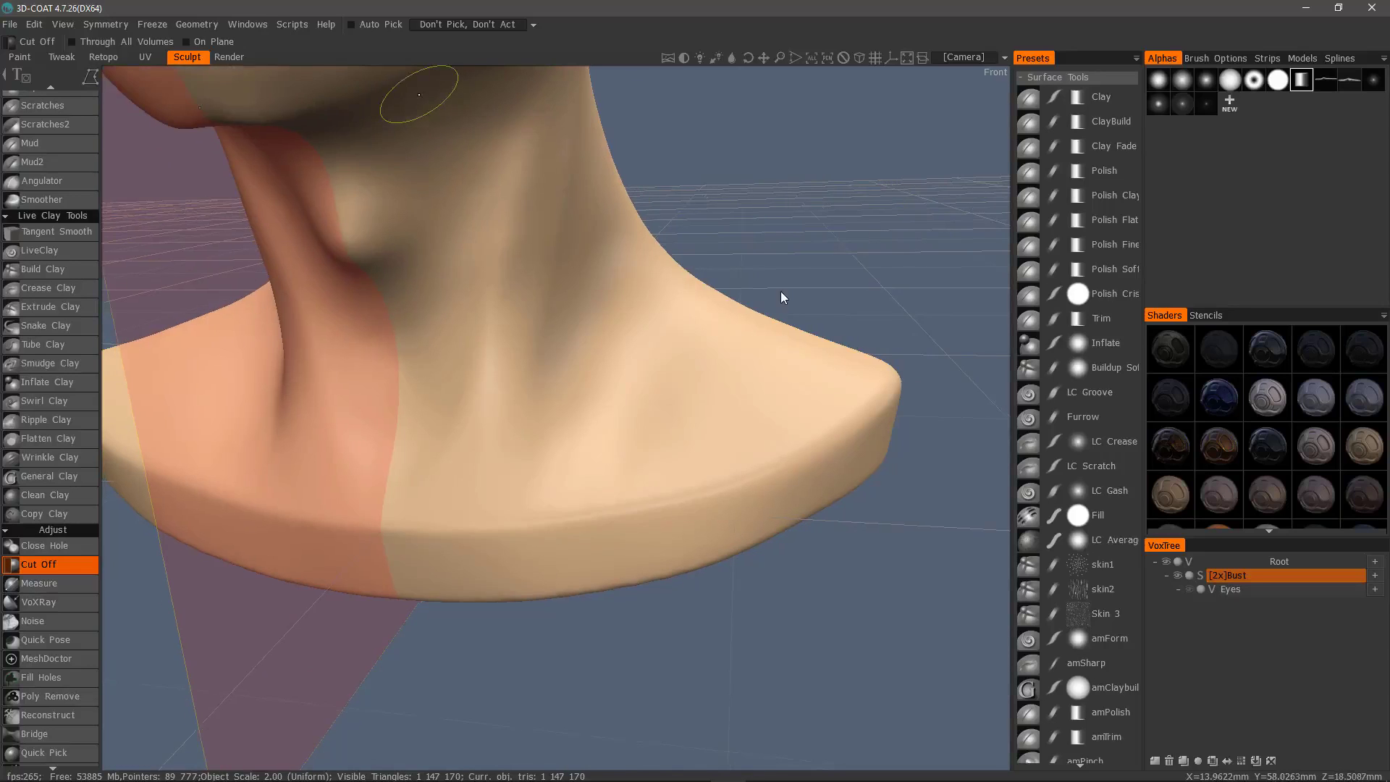
pyautogui.scroll(-3, 786, 337)
pyautogui.click(806, 307)
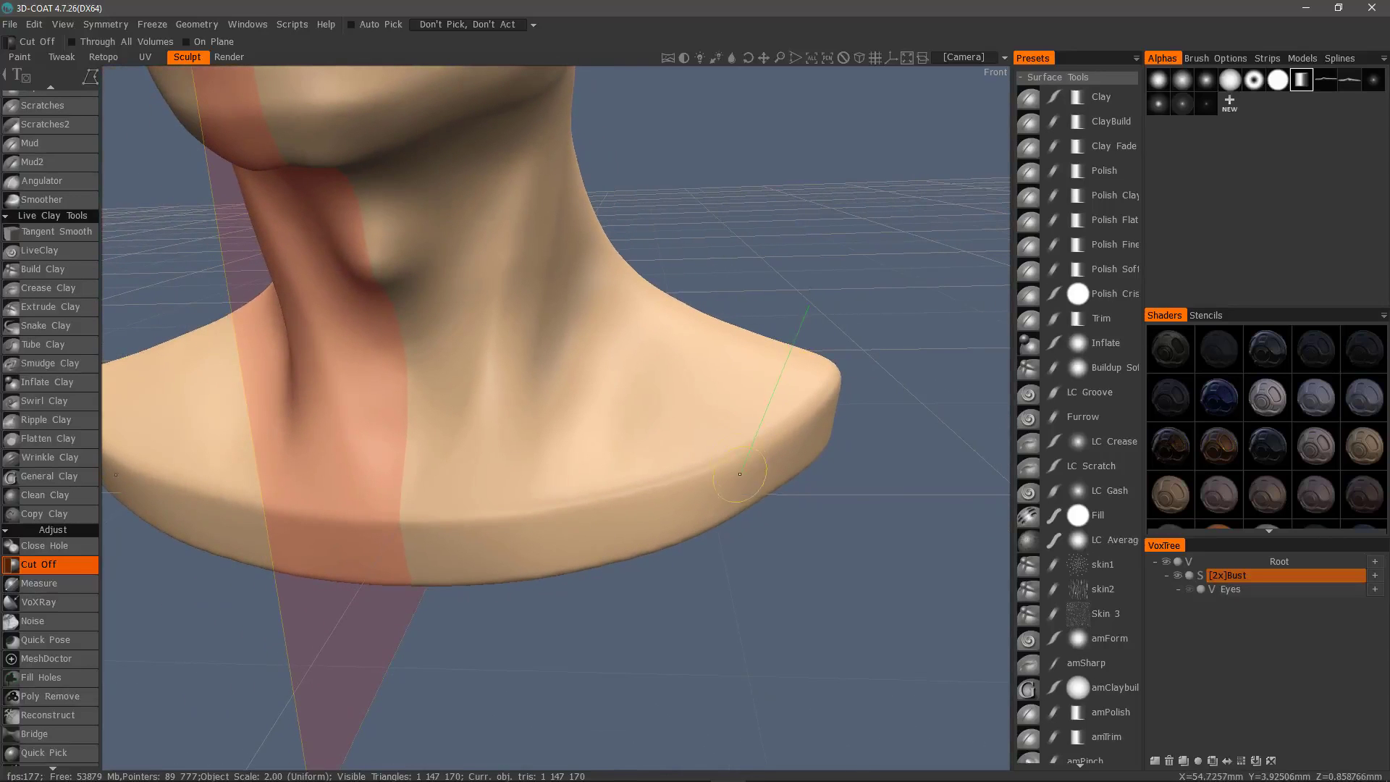
pyautogui.click(735, 549)
pyautogui.click(875, 541)
pyautogui.click(911, 353)
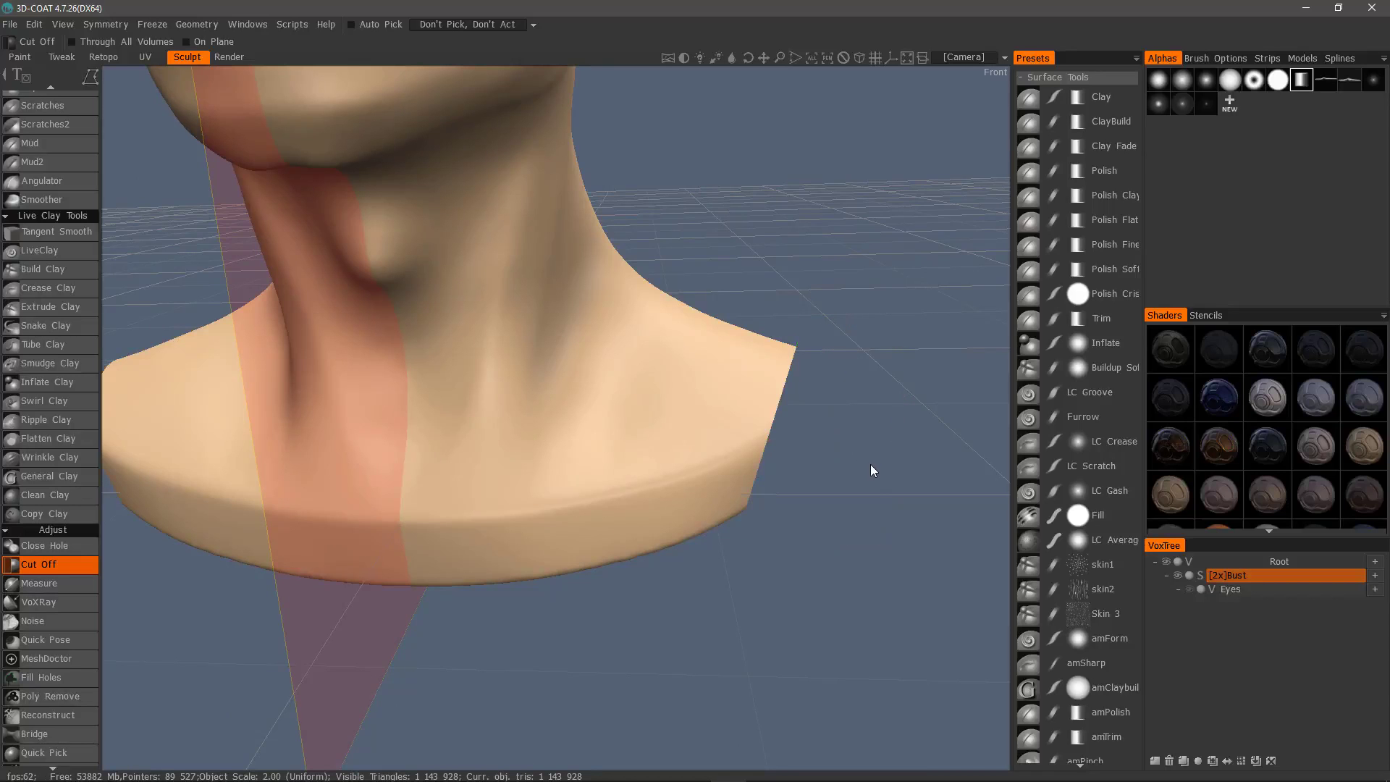
# - Enable the depth limit for Cut Off and cut a narrow stepped polygon into the front of the bust's base near the shoulder
pyautogui.moveTo(871, 463)
pyautogui.keyDown('alt'); pyautogui.mouseDown()
pyautogui.moveTo(885, 453)
pyautogui.moveTo(885, 367)
pyautogui.moveTo(795, 483)
pyautogui.moveTo(366, 262)
pyautogui.mouseUp(); pyautogui.keyUp('alt')
pyautogui.moveTo(85, 77)
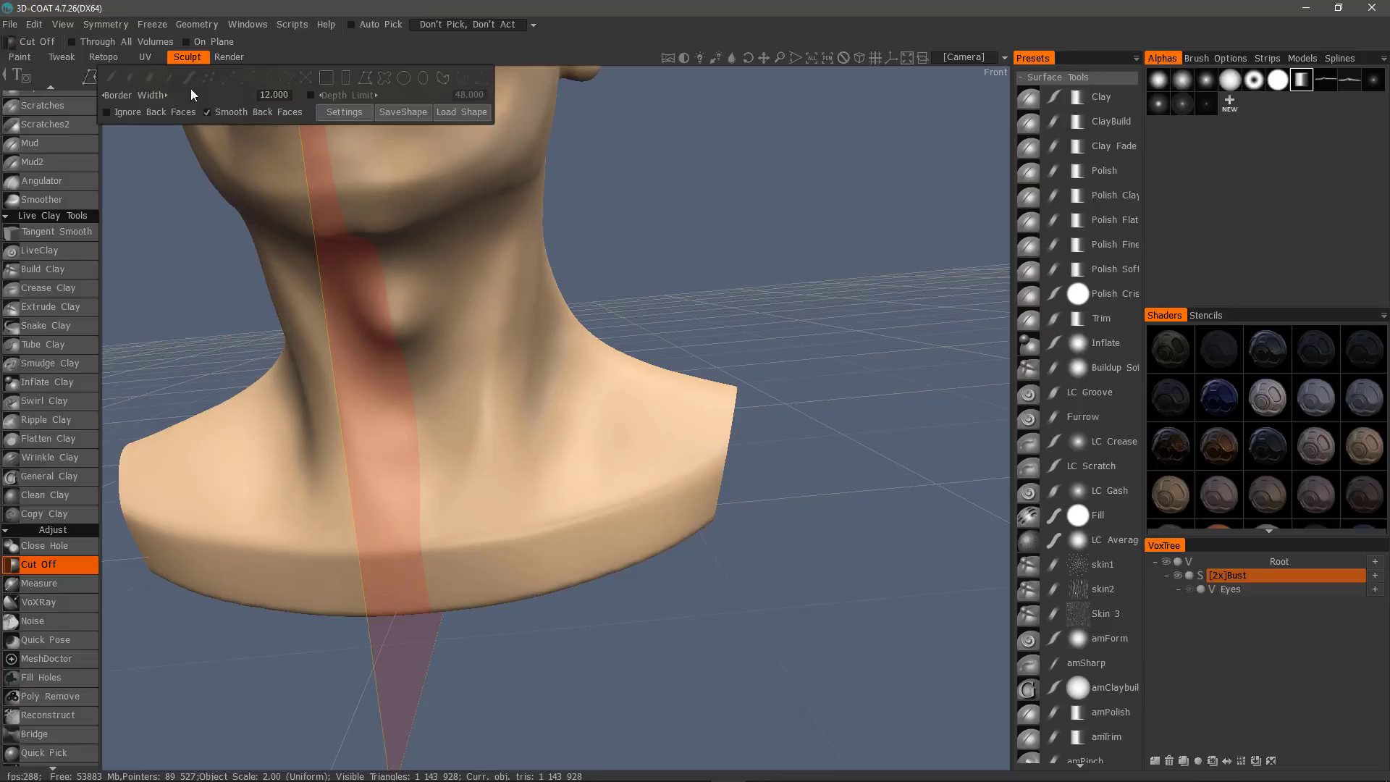
pyautogui.click(311, 96)
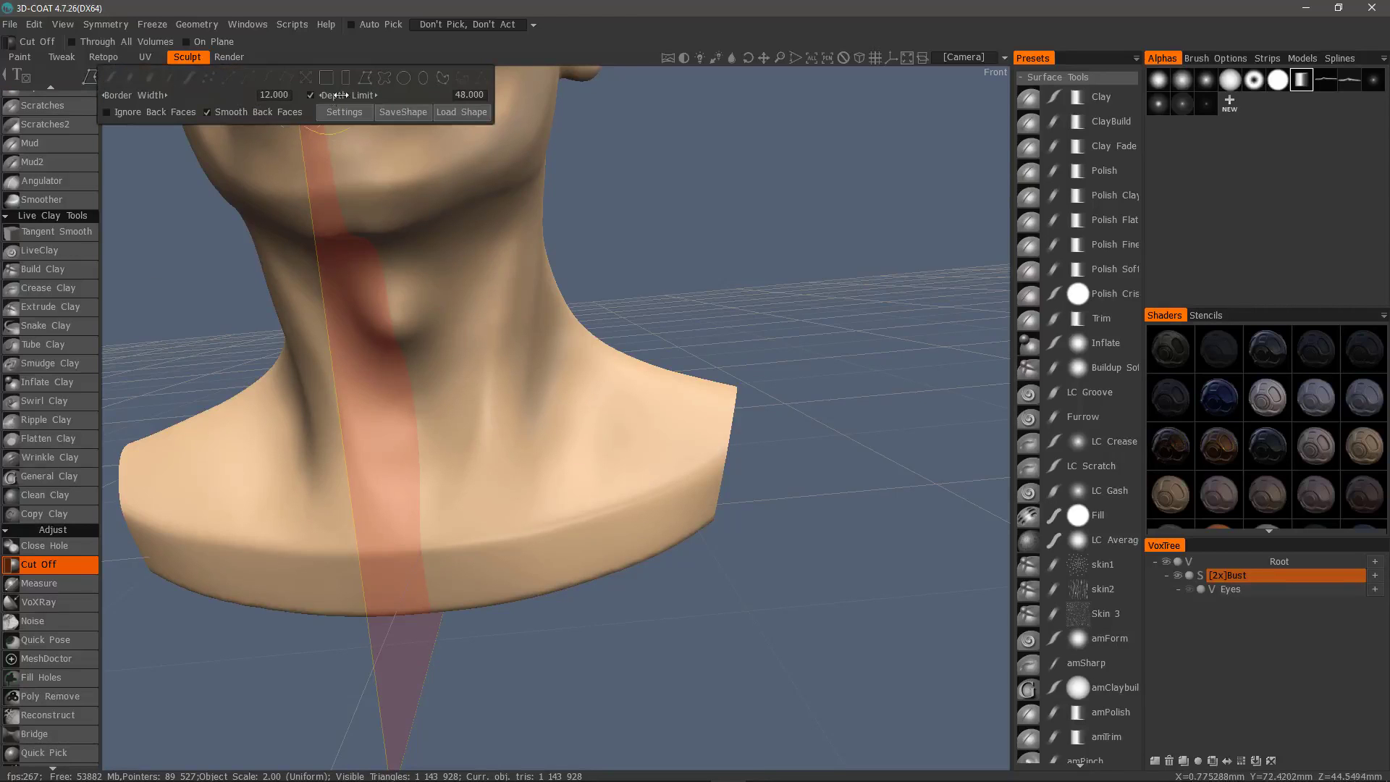
pyautogui.keyDown('alt'); pyautogui.moveTo(583, 607); pyautogui.dragTo(630, 611); pyautogui.keyUp('alt')
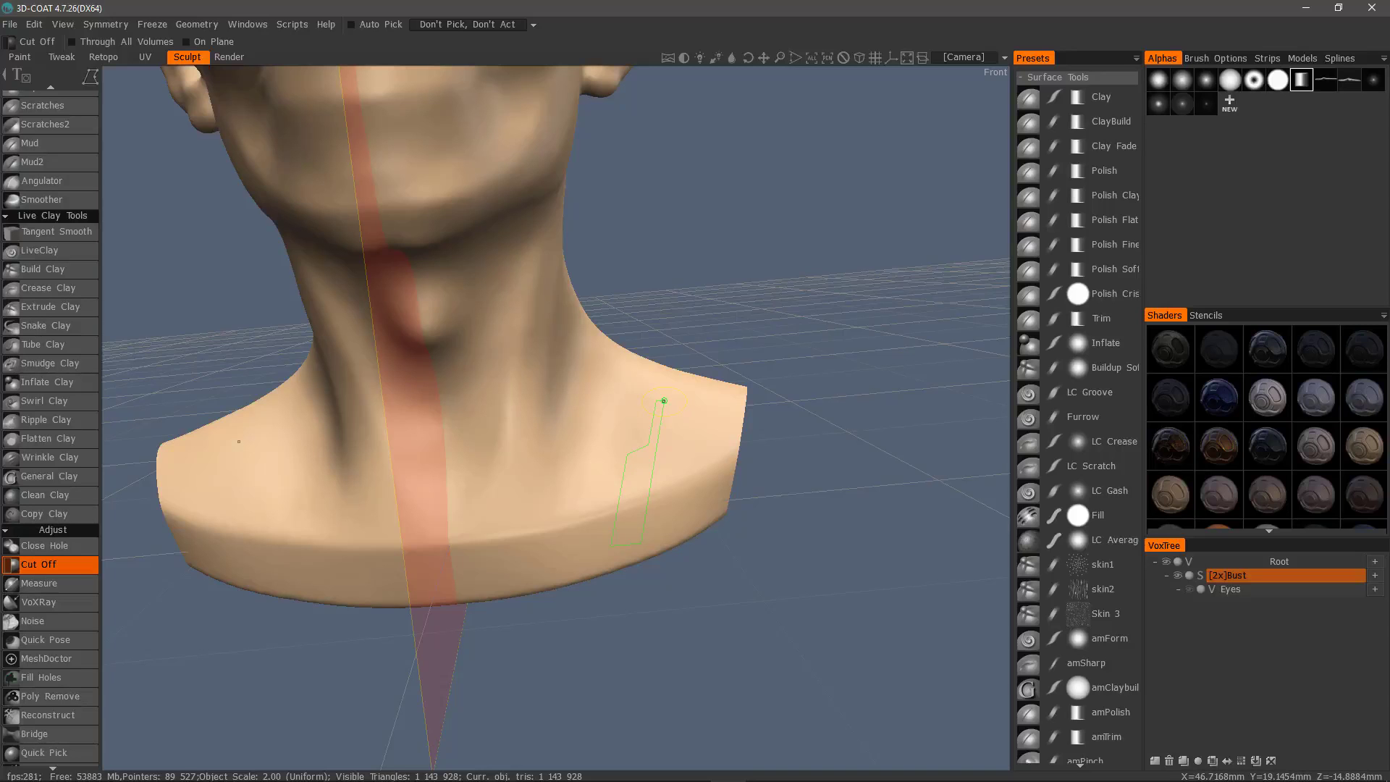
pyautogui.click(663, 401)
# - Examine the stepped cuts in the bust's base from below, up close and from the front, including how deep they go
pyautogui.moveTo(663, 401)
pyautogui.mouseDown(button='right')
pyautogui.moveTo(770, 454)
pyautogui.moveTo(783, 497)
pyautogui.mouseUp(button='right')
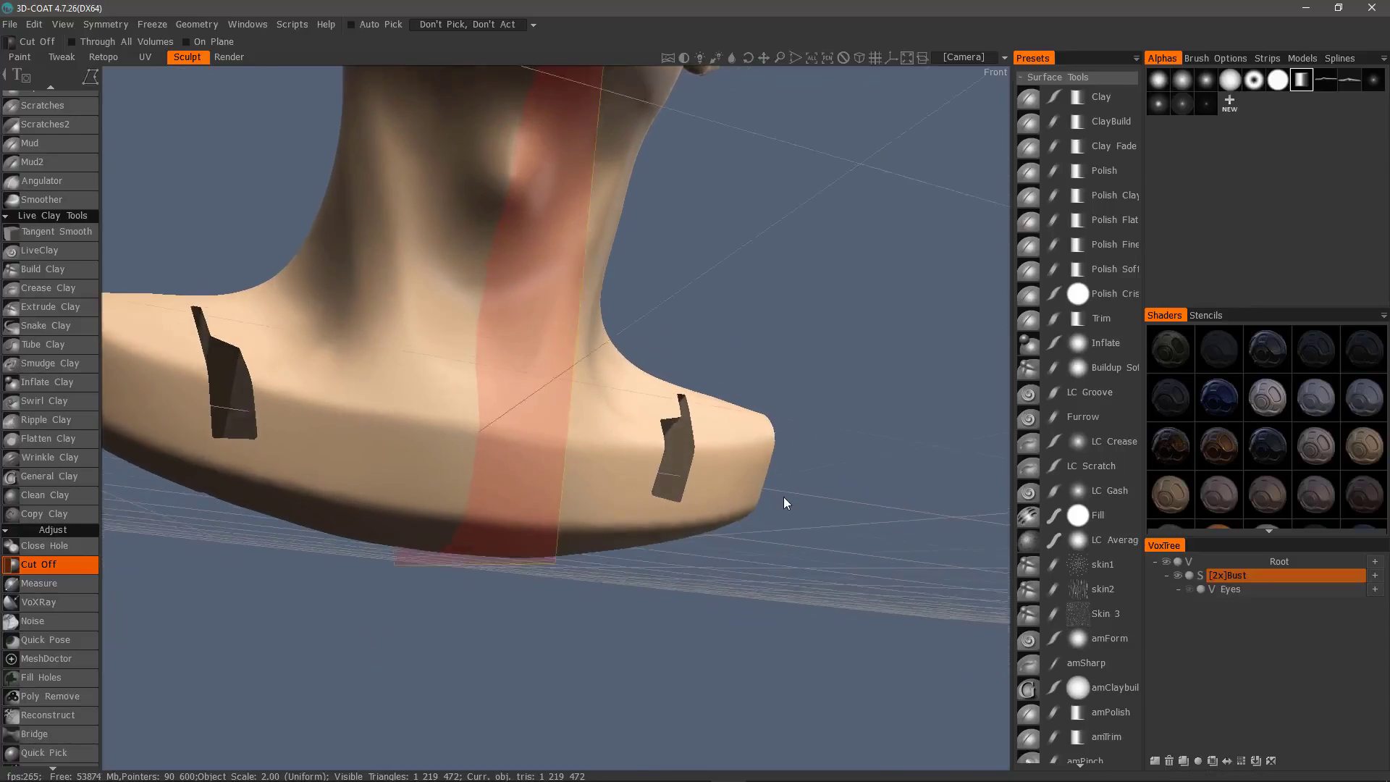
pyautogui.scroll(4, 785, 496)
pyautogui.keyDown('alt'); pyautogui.moveTo(785, 495); pyautogui.dragTo(782, 511); pyautogui.keyUp('alt')
pyautogui.keyDown('alt'); pyautogui.moveTo(543, 499); pyautogui.dragTo(632, 615); pyautogui.keyUp('alt')
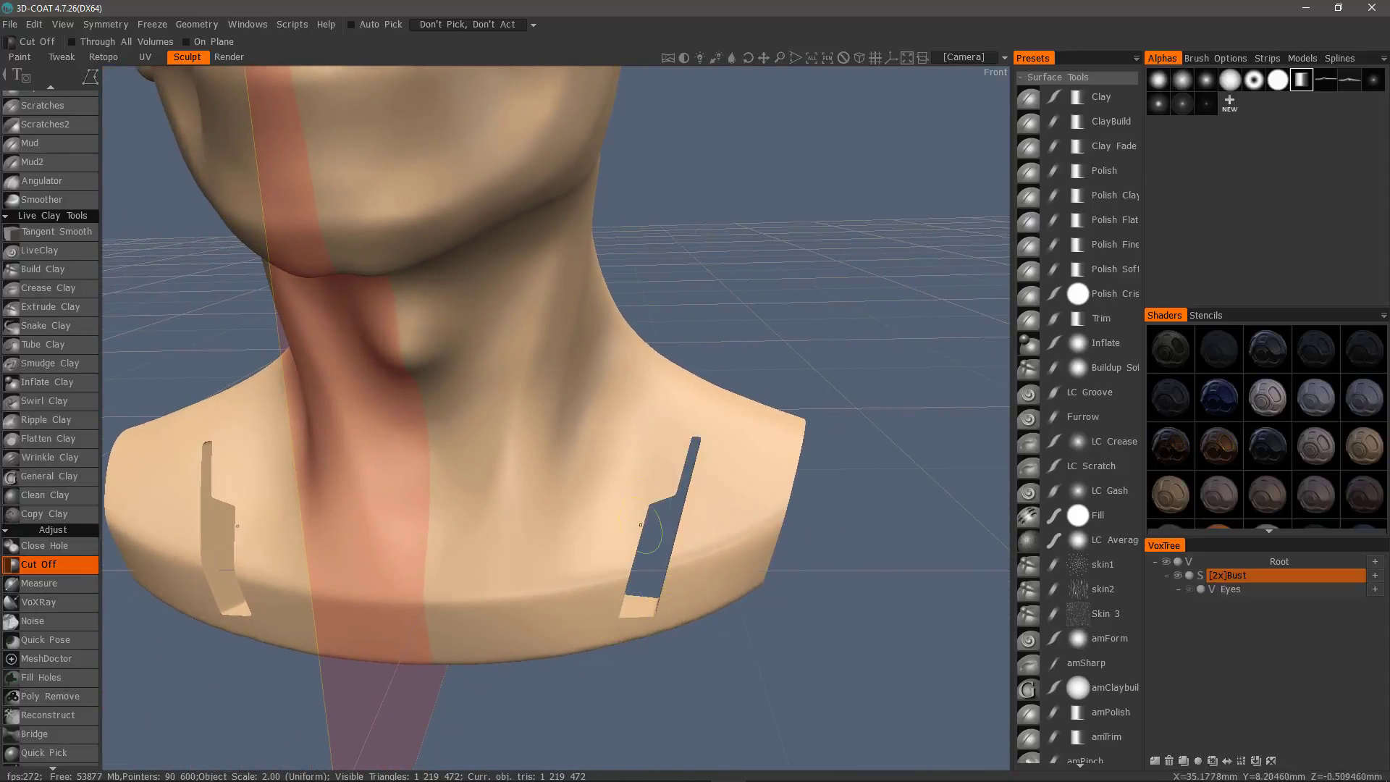
pyautogui.keyDown('alt'); pyautogui.moveTo(682, 446); pyautogui.dragTo(735, 536); pyautogui.keyUp('alt')
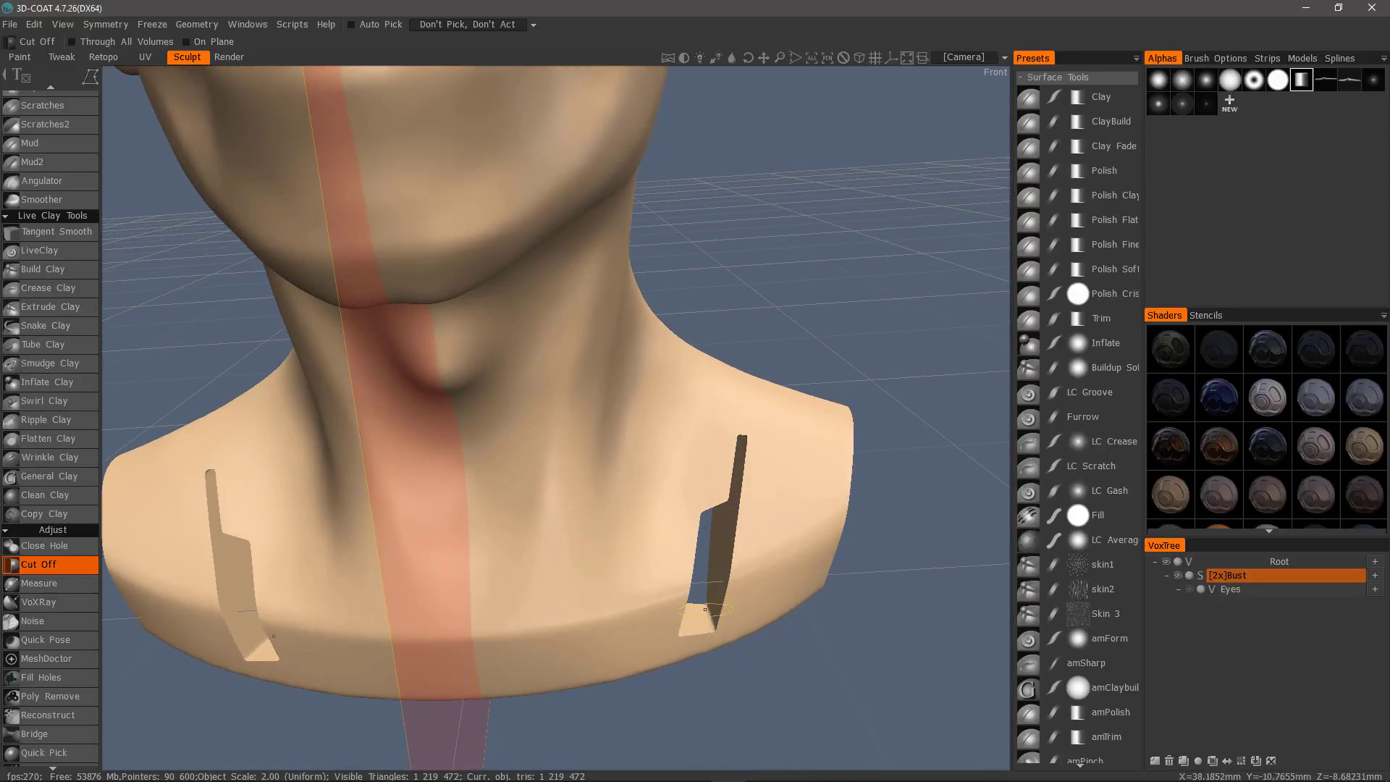
pyautogui.keyDown('alt'); pyautogui.moveTo(733, 627); pyautogui.dragTo(734, 553); pyautogui.keyUp('alt')
pyautogui.scroll(-5, 714, 480)
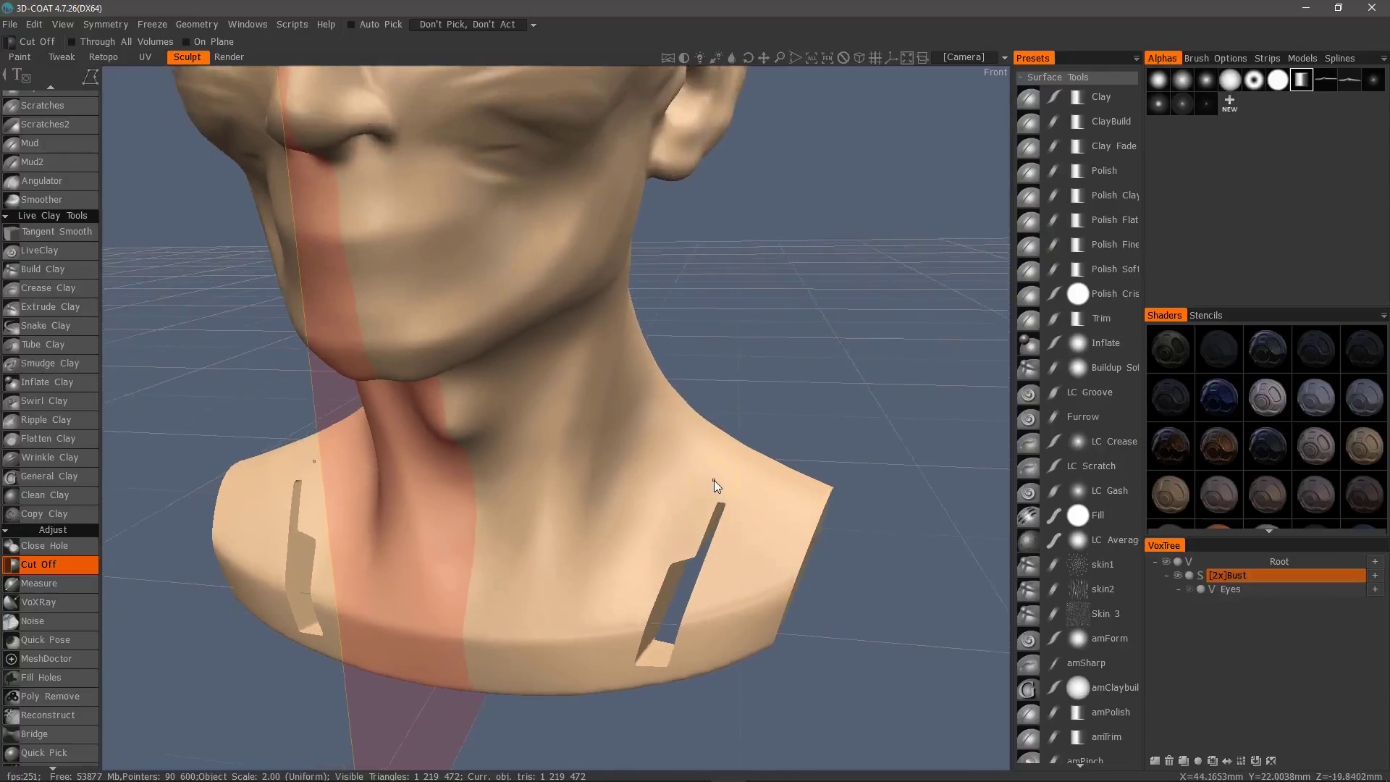
pyautogui.keyDown('alt'); pyautogui.moveTo(714, 480); pyautogui.dragTo(739, 430); pyautogui.keyUp('alt')
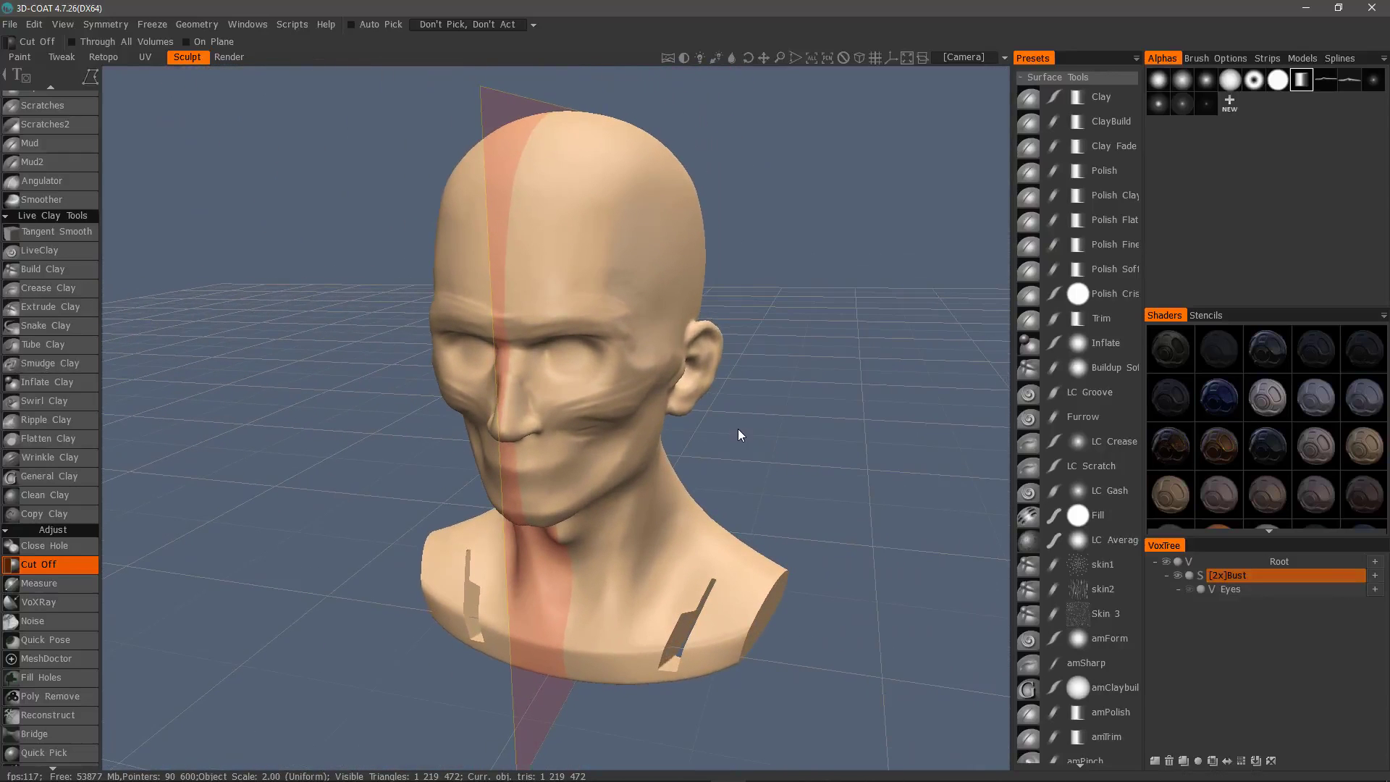